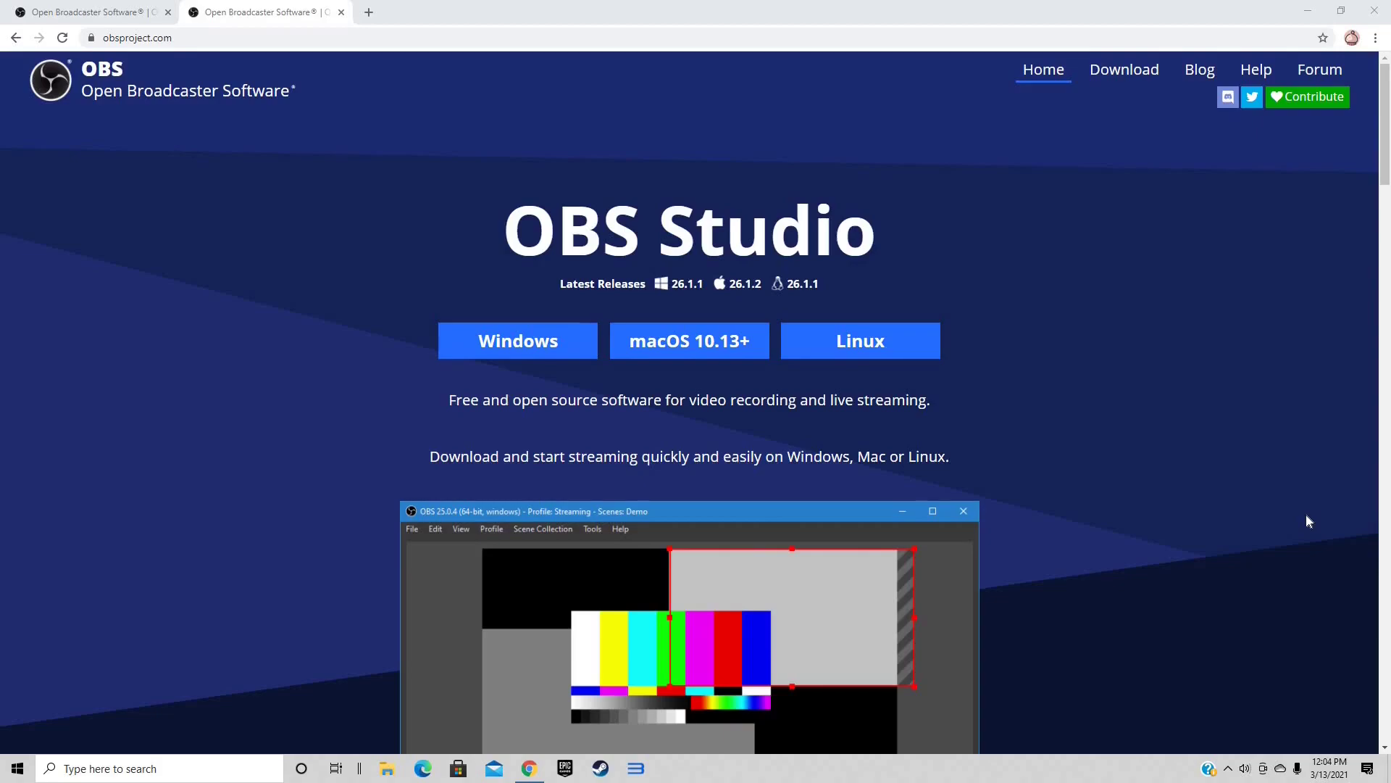
Step: Download the OBS Studio 26.1.1 Windows installer from obsproject.com in Chrome
{"action": "left_click", "coordinate": [535, 346]}
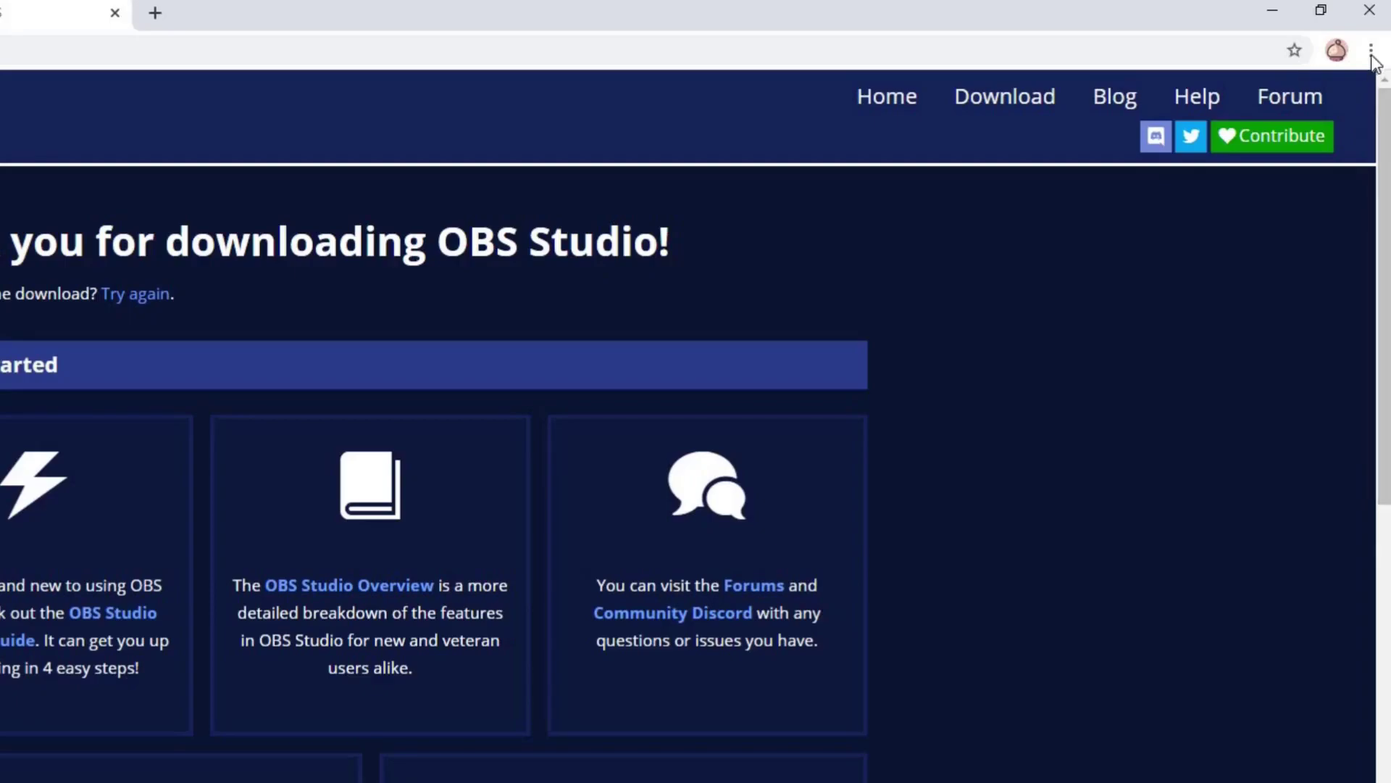
{"action": "left_click", "coordinate": [1372, 51]}
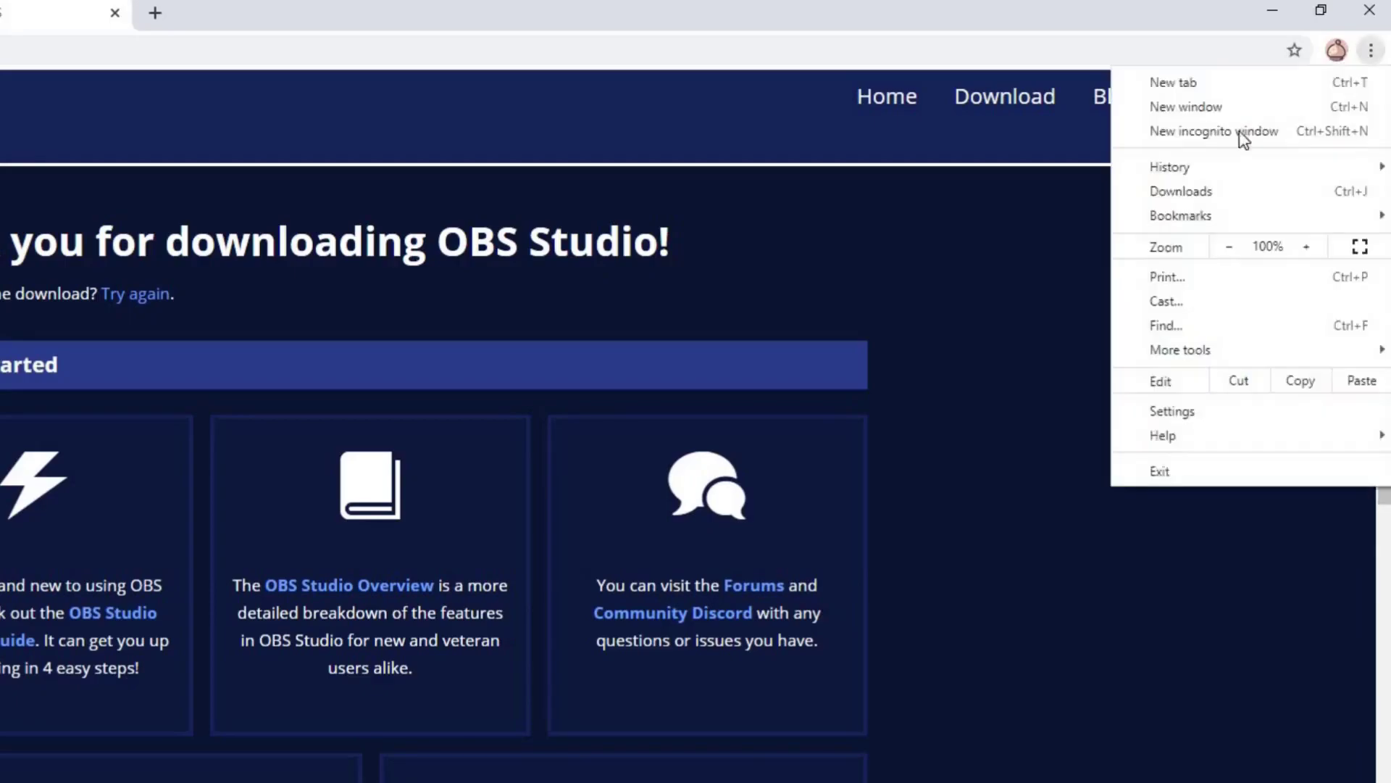
Step: Move the downloaded OBS installer from Downloads to the desktop, close Chrome, and run it
{"action": "left_click", "coordinate": [1180, 192]}
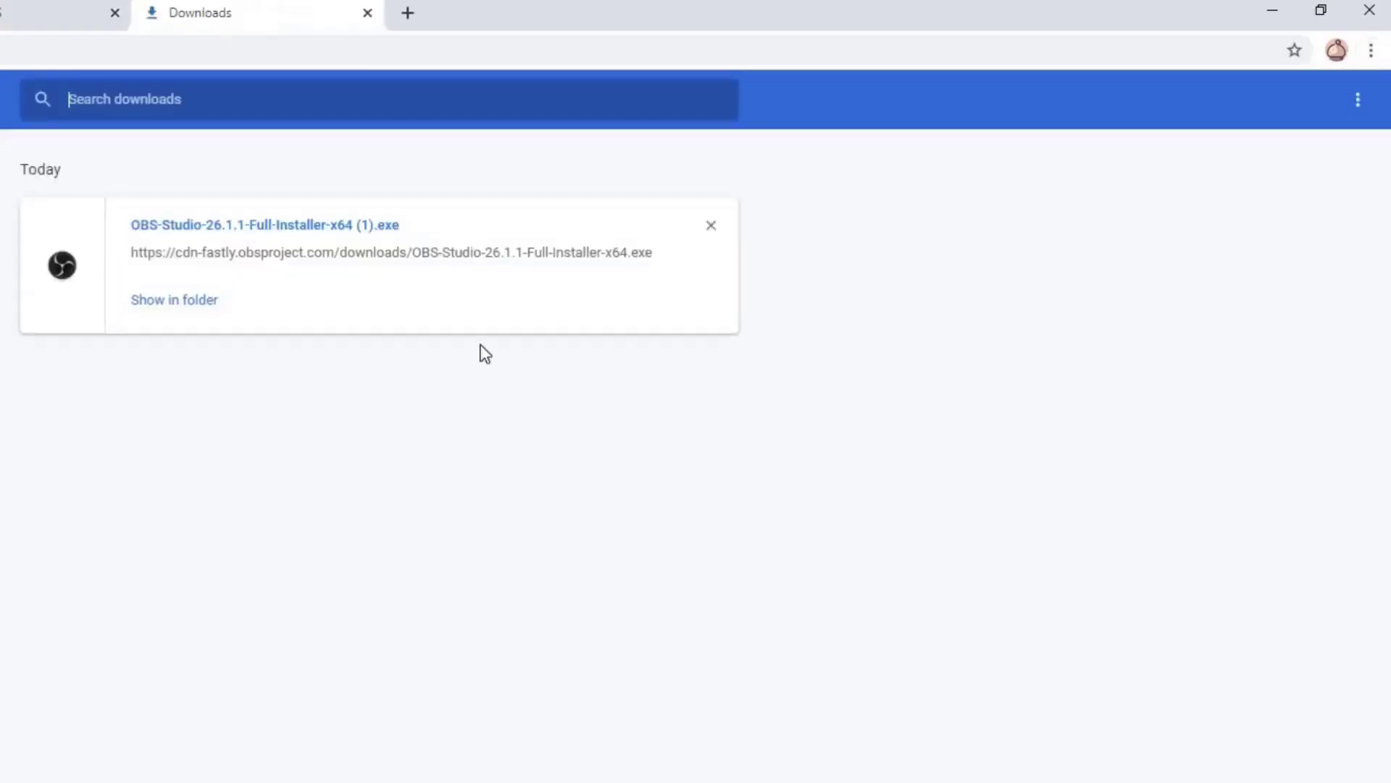
{"action": "left_click", "coordinate": [174, 299]}
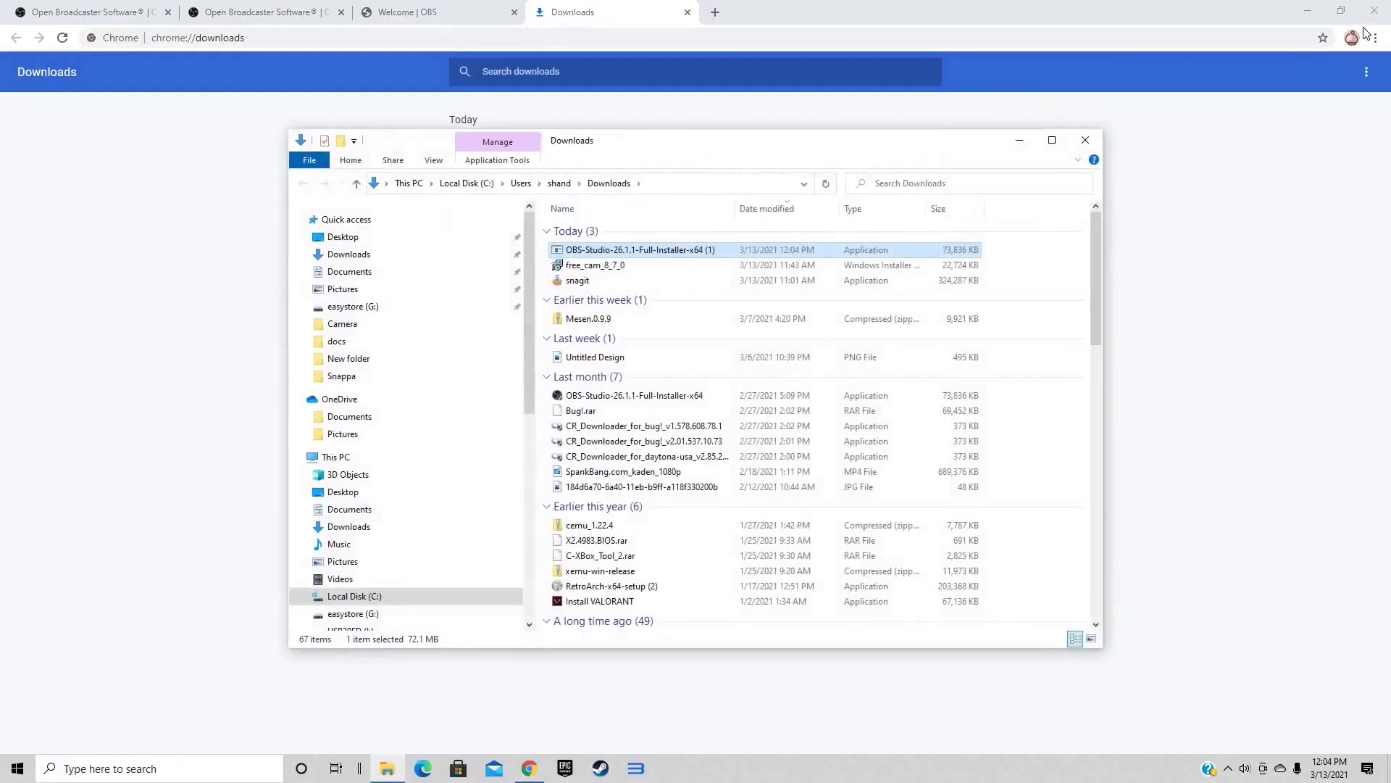
{"action": "left_click", "coordinate": [1375, 12]}
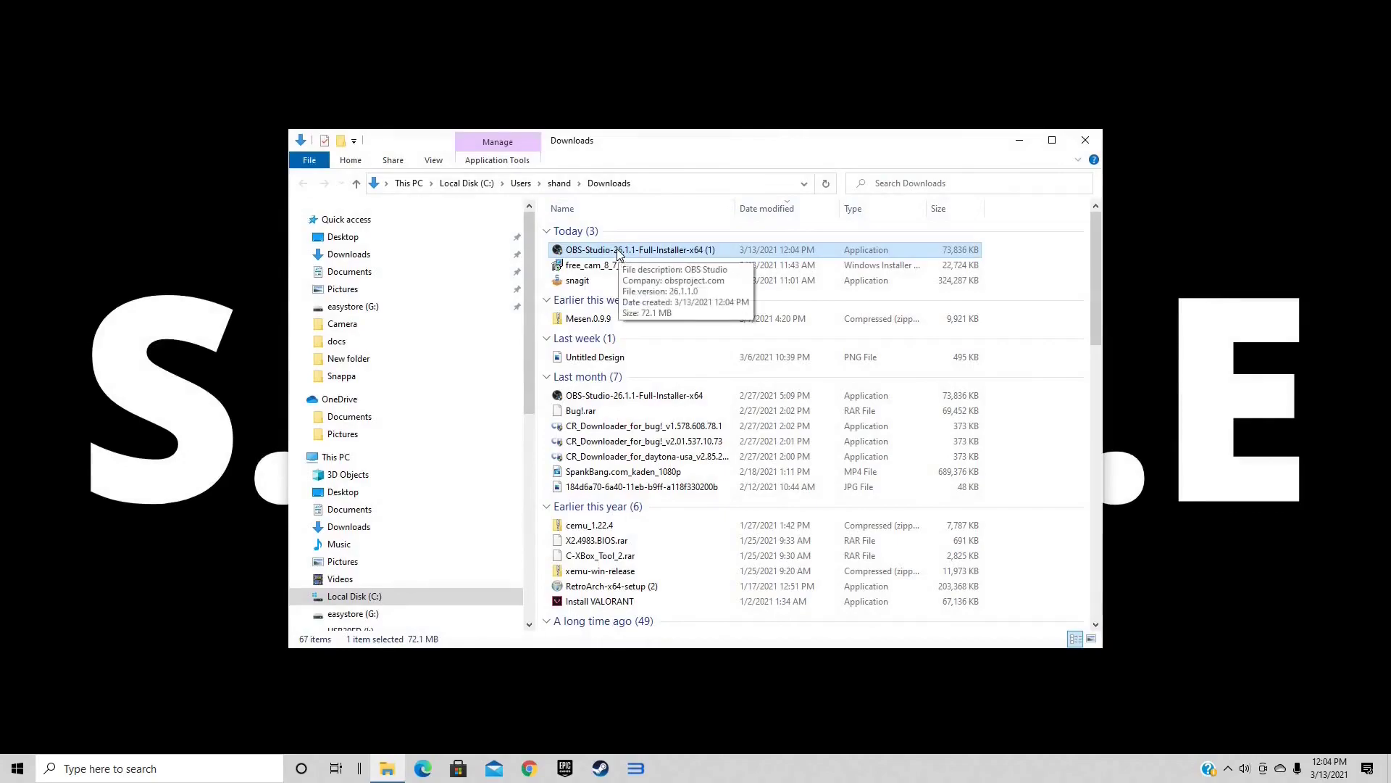
{"action": "left_click_drag", "start_coordinate": [619, 249], "coordinate": [168, 141]}
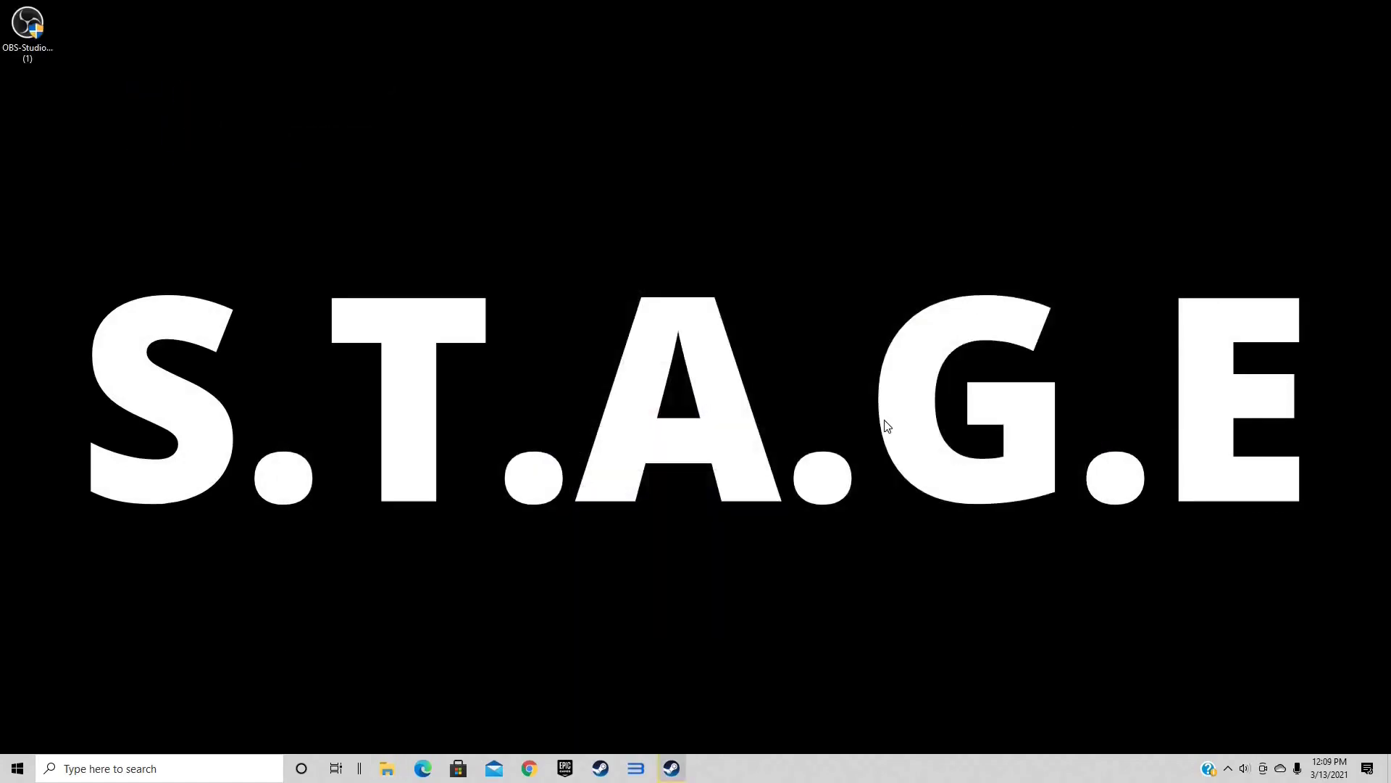
{"action": "double_click", "coordinate": [29, 29]}
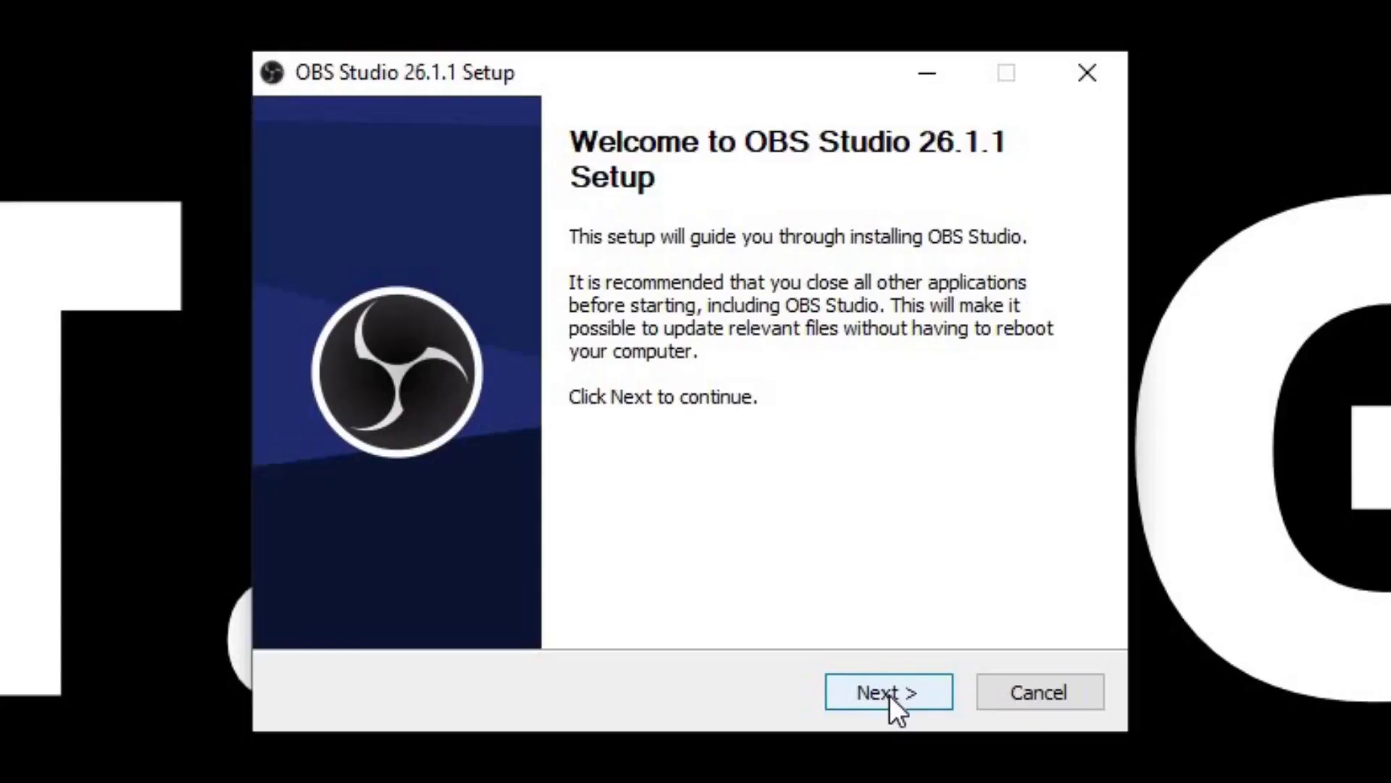
Step: Install OBS Studio 26.1.1 to C:\Program Files\obs-studio, accepting the license and launching it afterwards
{"action": "left_click", "coordinate": [908, 688]}
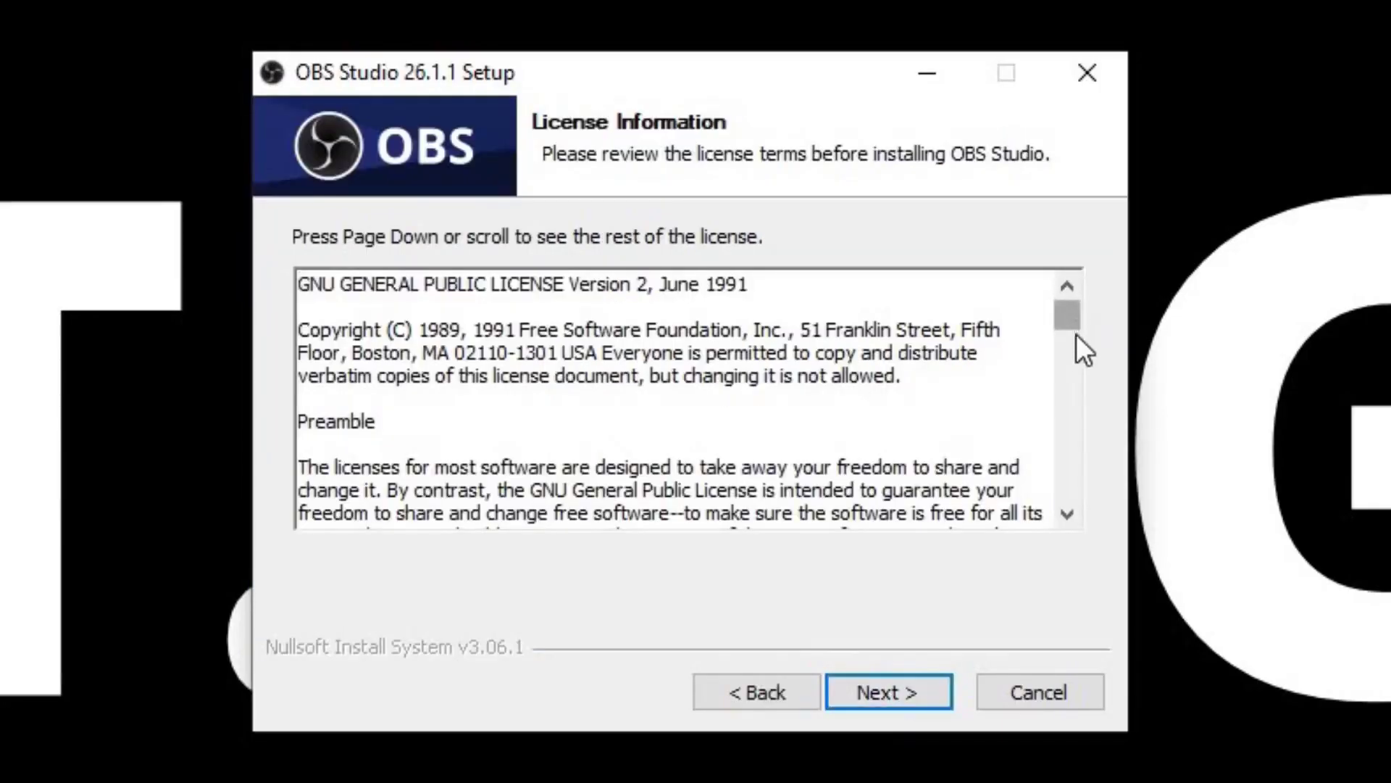
{"action": "scroll", "coordinate": [1076, 362], "scroll_direction": "down", "scroll_amount": 10}
{"action": "scroll", "coordinate": [1068, 419], "scroll_direction": "down", "scroll_amount": 15}
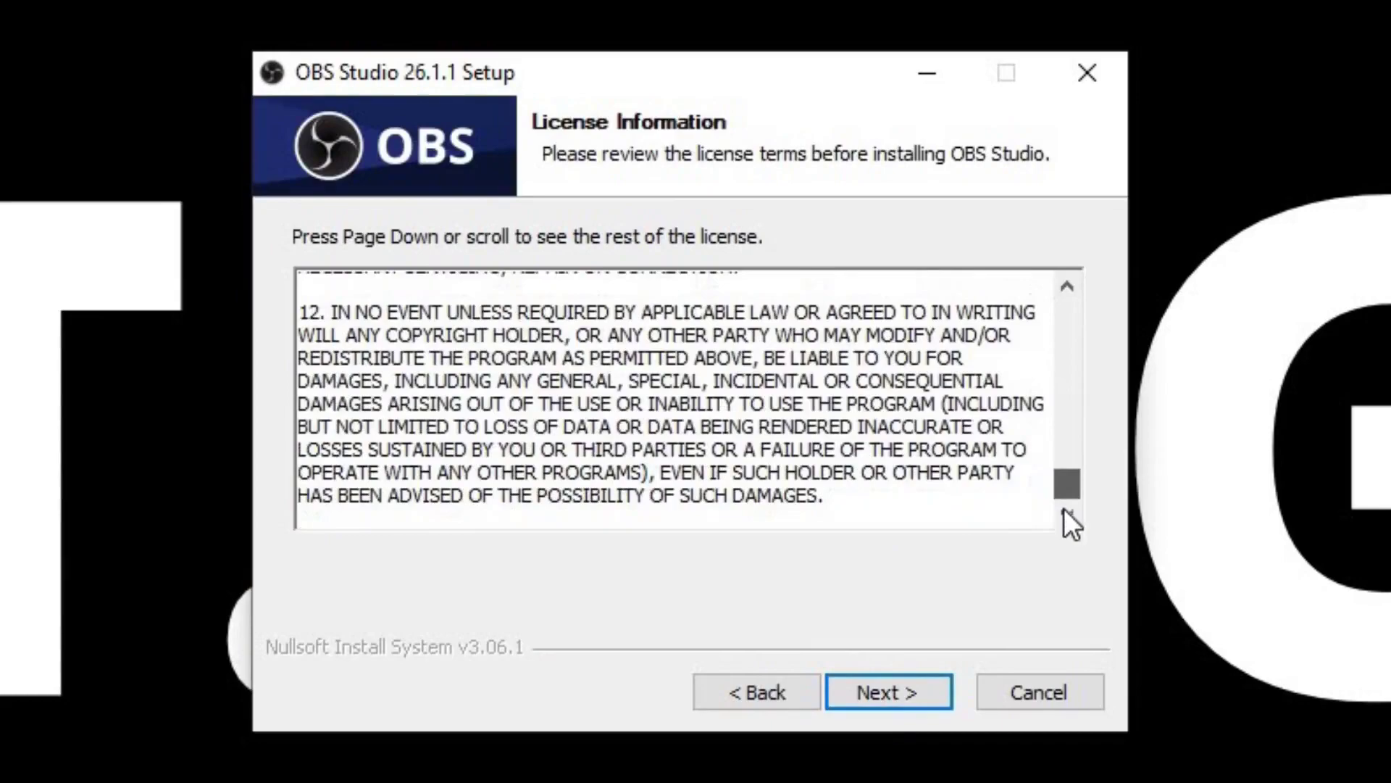
{"action": "left_click", "coordinate": [895, 695]}
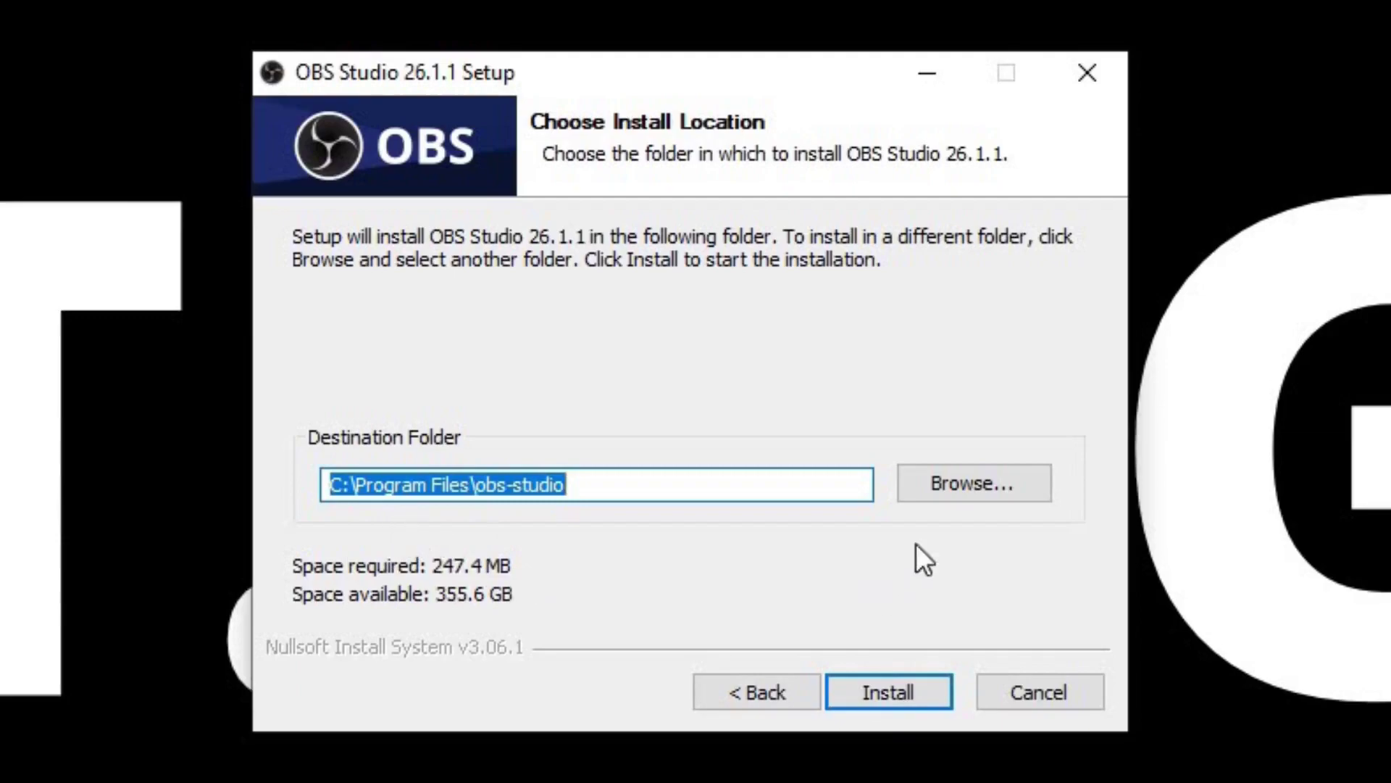
{"action": "left_click", "coordinate": [991, 489]}
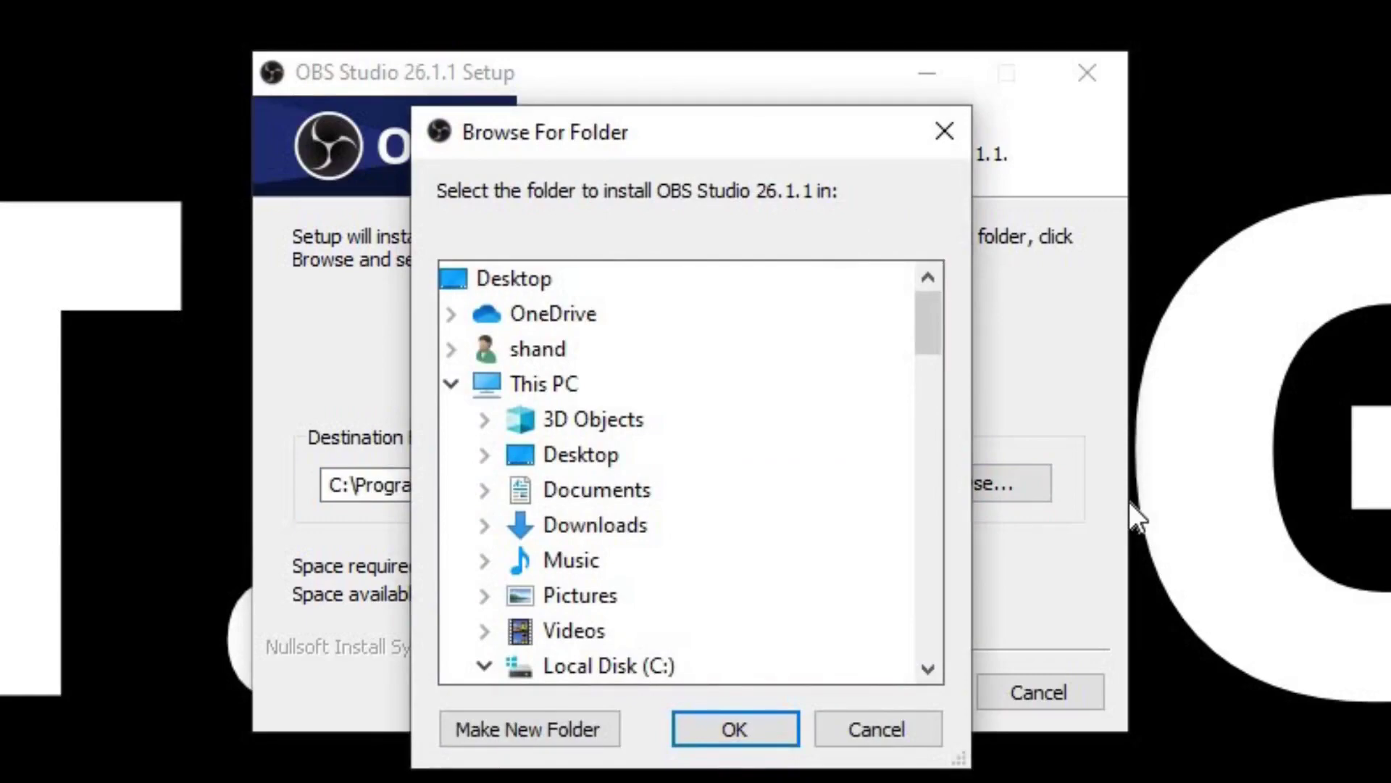
{"action": "left_click", "coordinate": [753, 733]}
{"action": "left_click", "coordinate": [889, 690]}
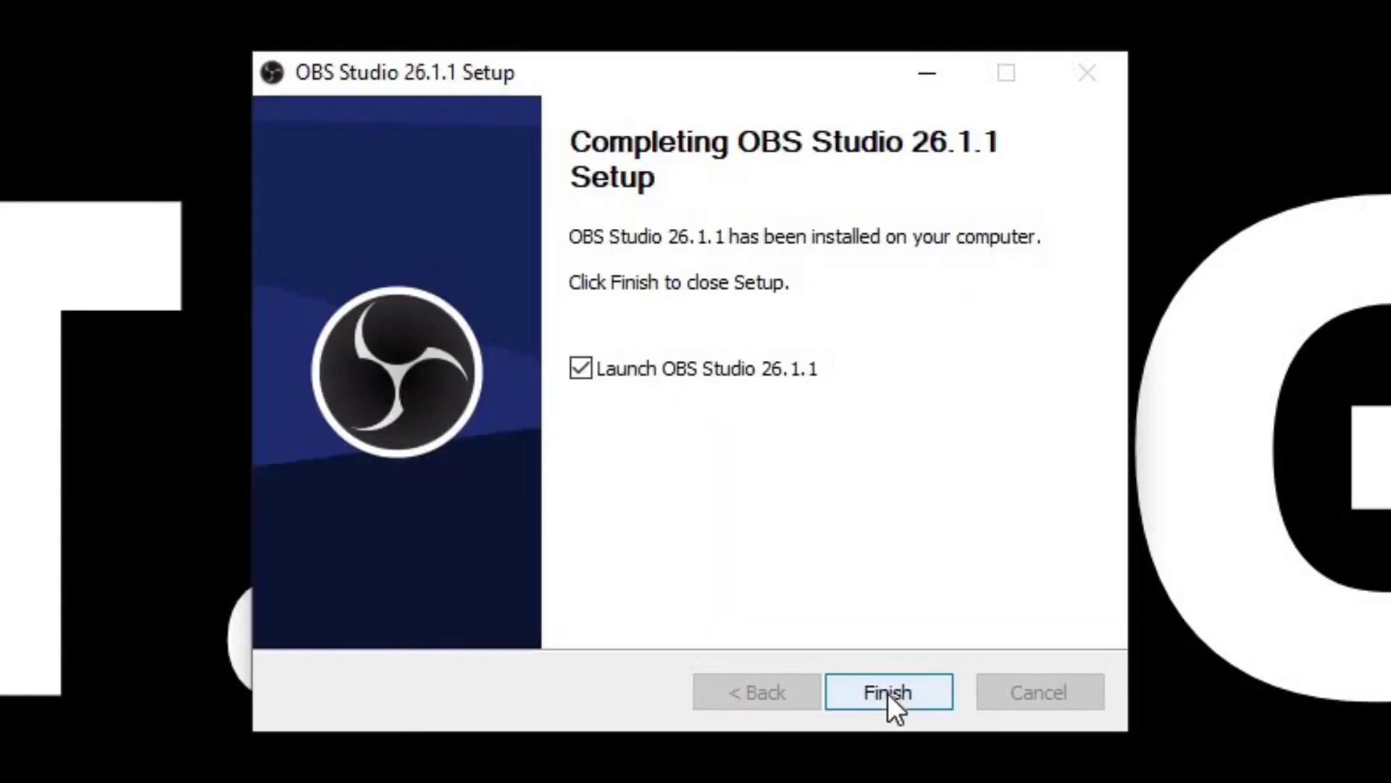
{"action": "left_click", "coordinate": [888, 692]}
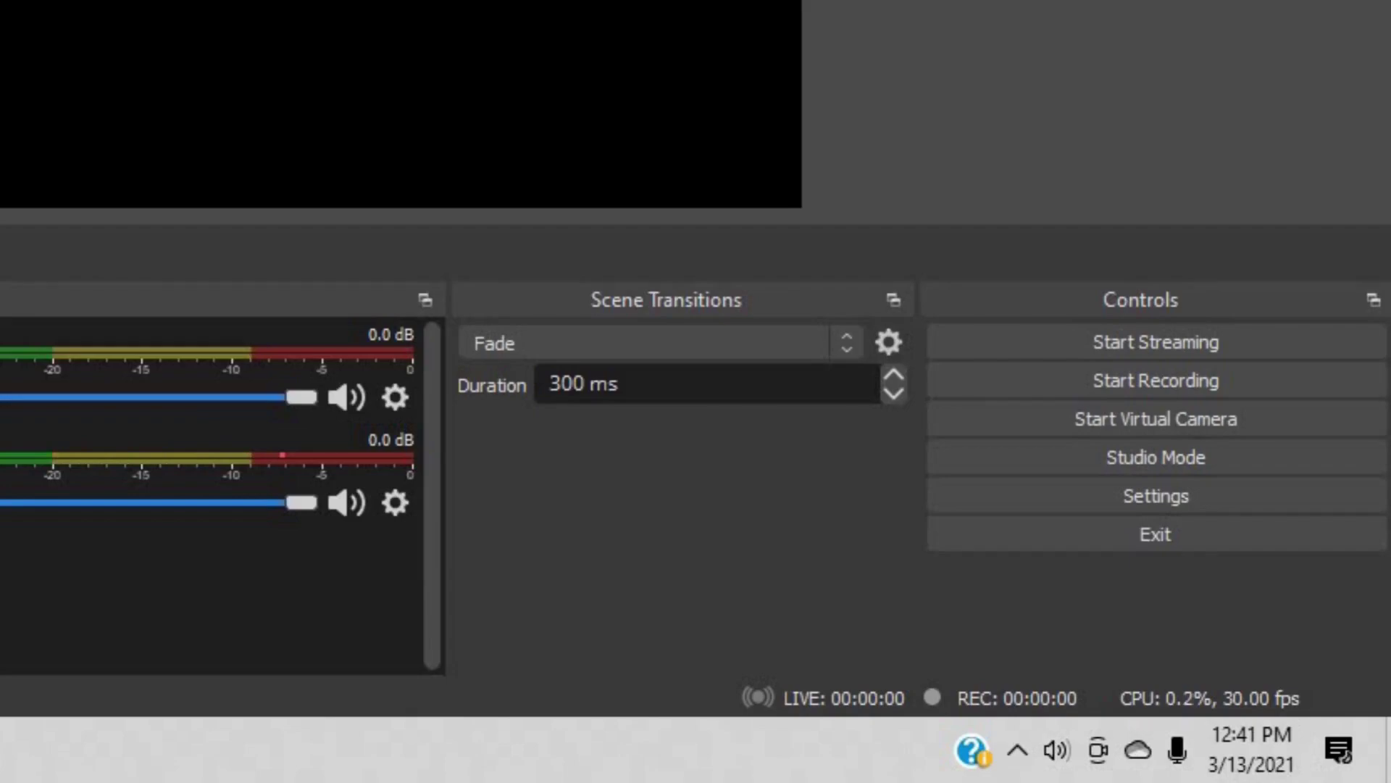
Step: In Settings, preview the Rachni theme, then revert the theme to Dark (Default)
{"action": "left_click", "coordinate": [1119, 502]}
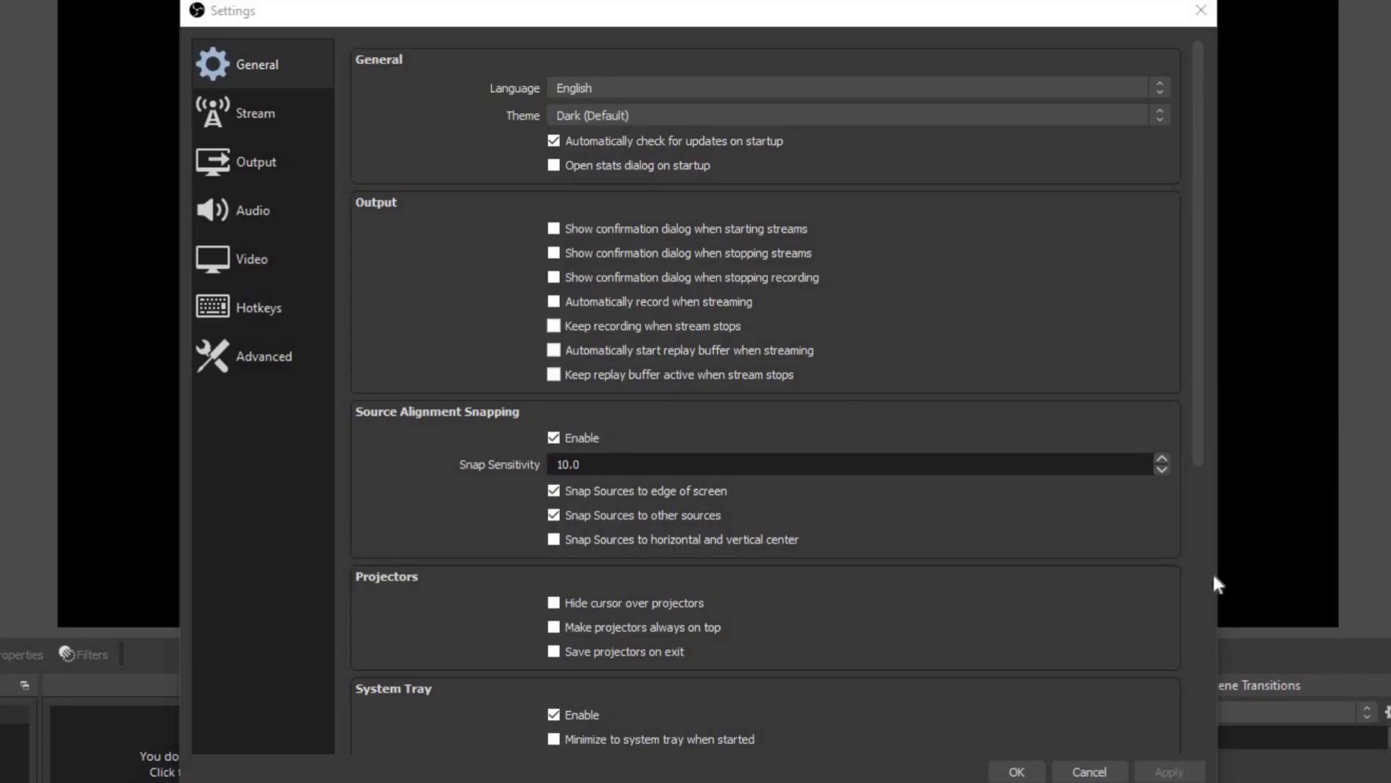
{"action": "left_click", "coordinate": [1155, 120]}
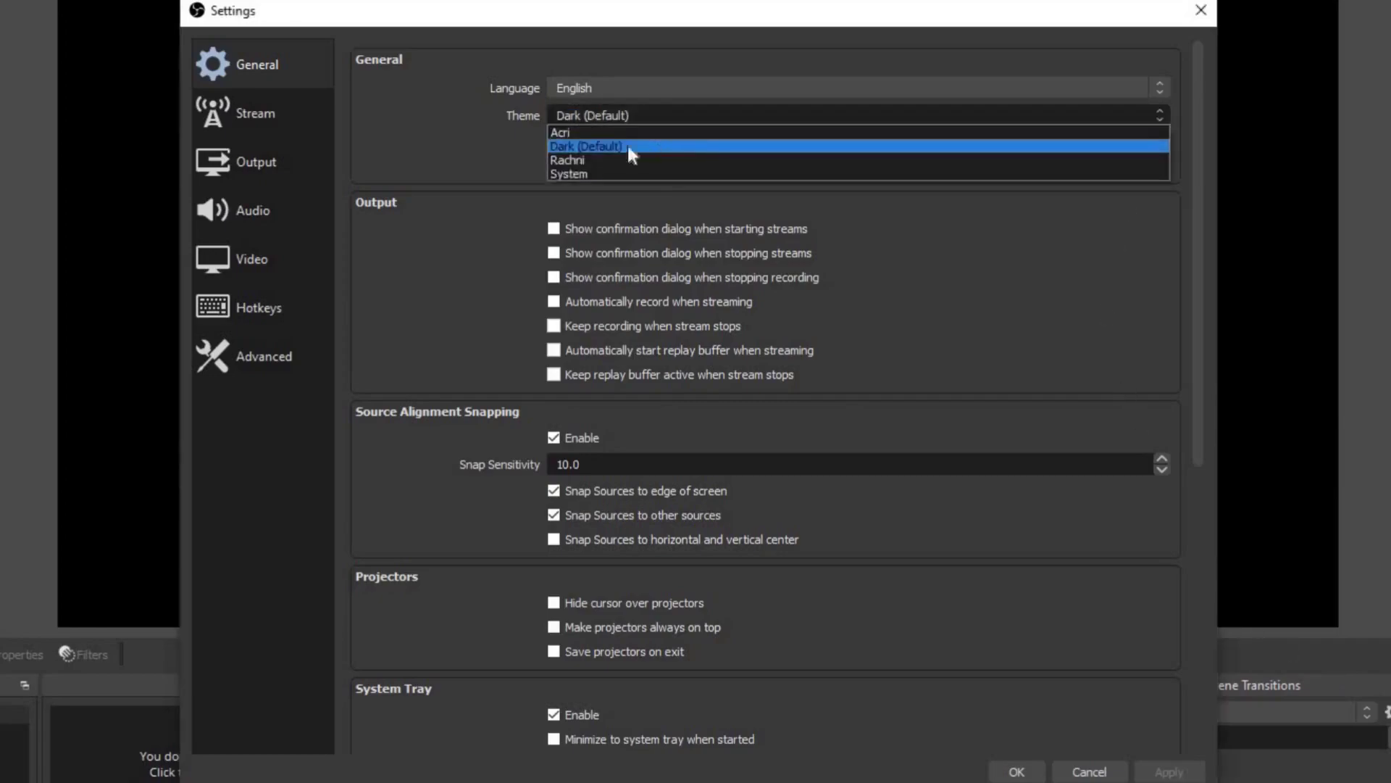
{"action": "left_click", "coordinate": [1158, 241]}
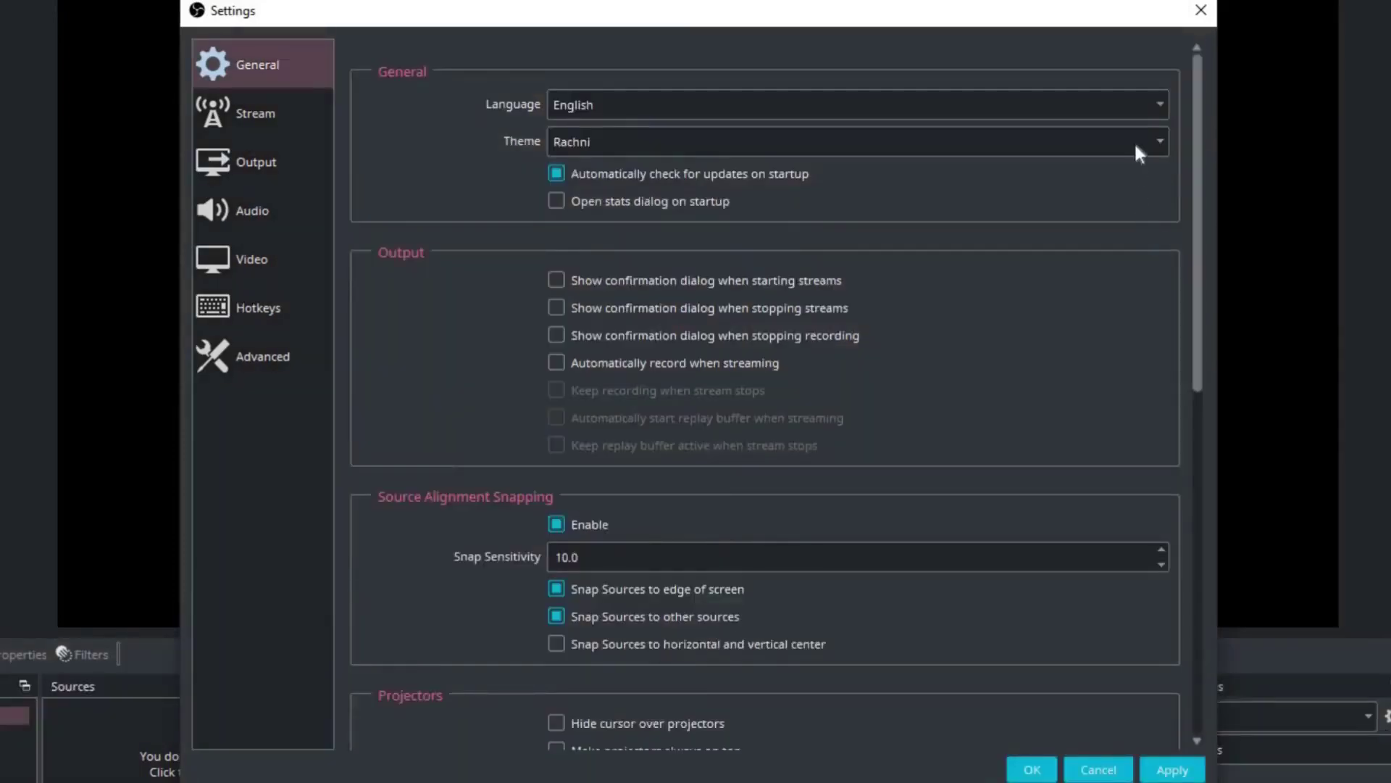
{"action": "left_click", "coordinate": [1136, 145]}
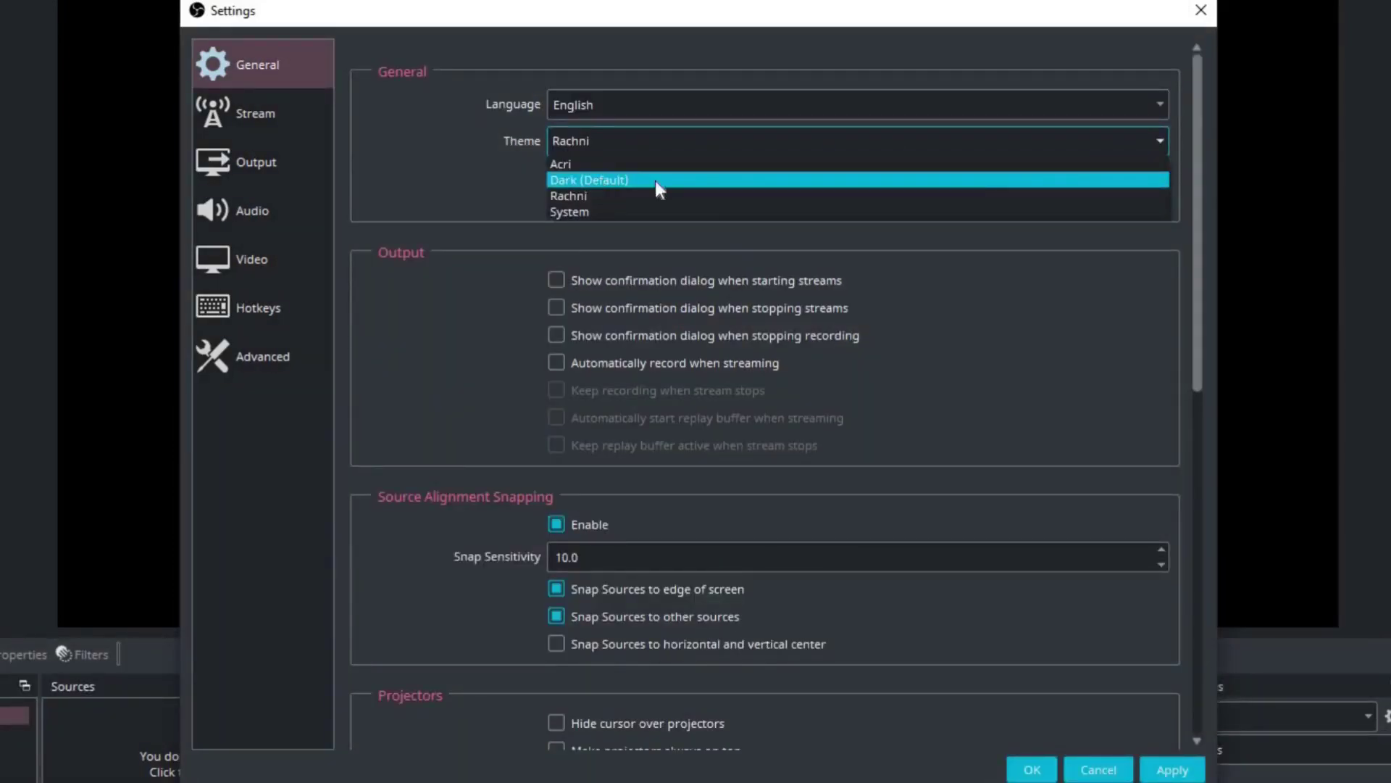
{"action": "left_click", "coordinate": [655, 181]}
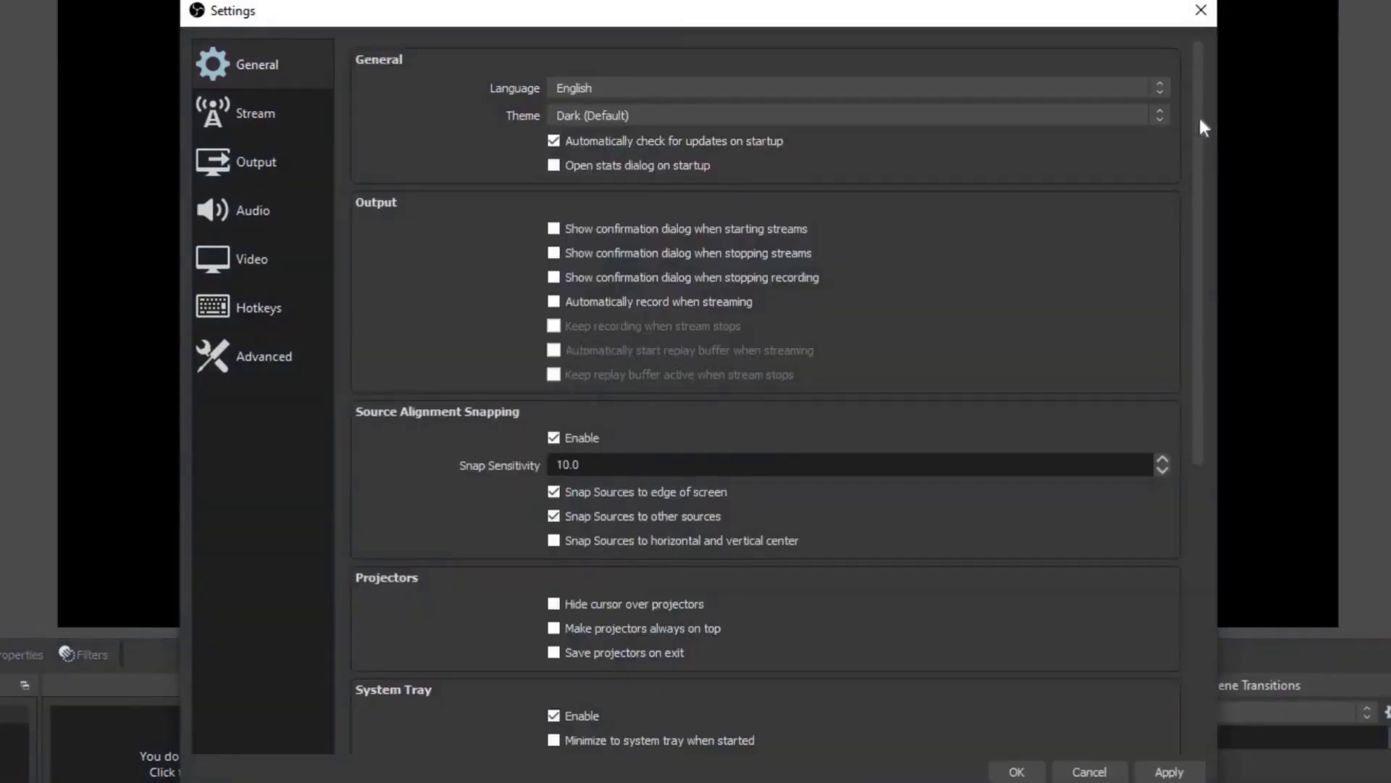
{"action": "scroll", "coordinate": [1199, 174], "scroll_direction": "down", "scroll_amount": 5}
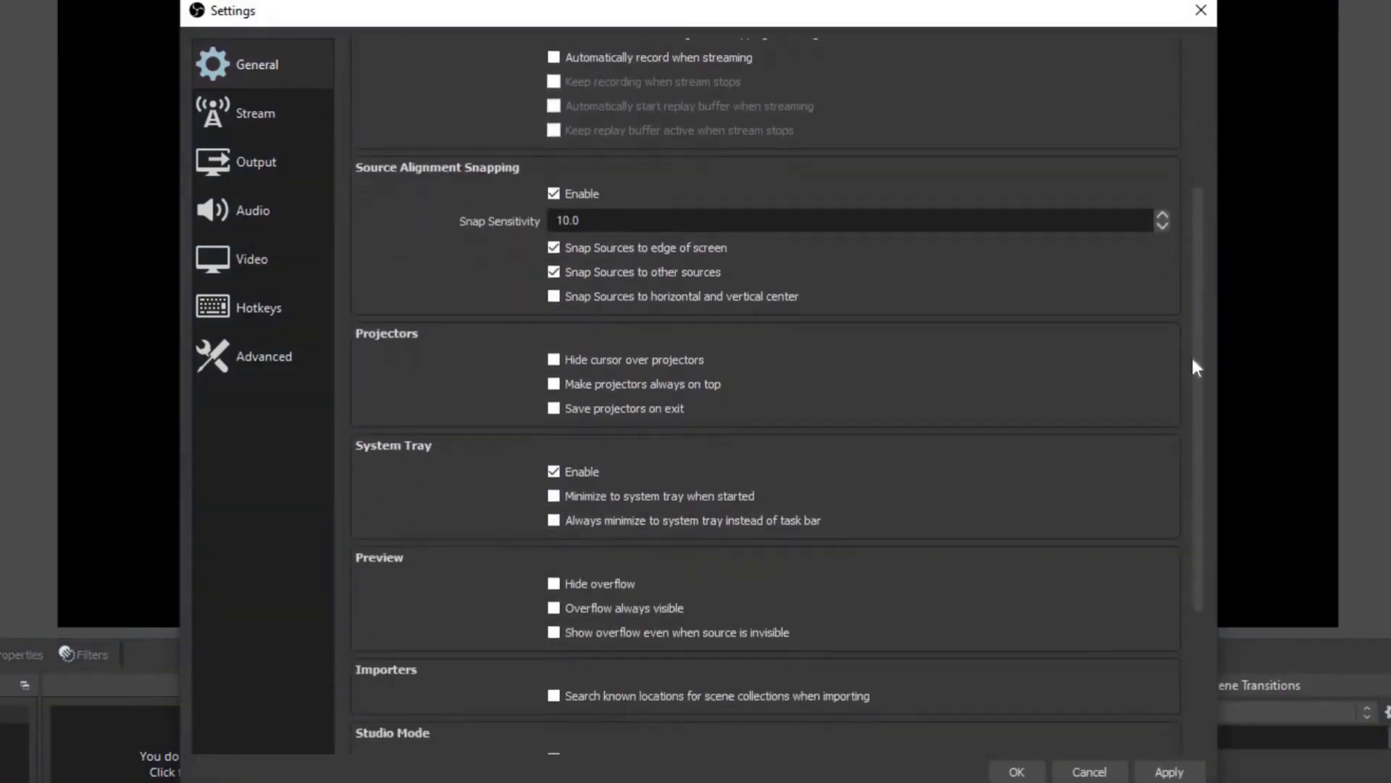
{"action": "left_click_drag", "start_coordinate": [1196, 368], "coordinate": [1199, 495]}
{"action": "left_click_drag", "start_coordinate": [1202, 407], "coordinate": [1218, 47]}
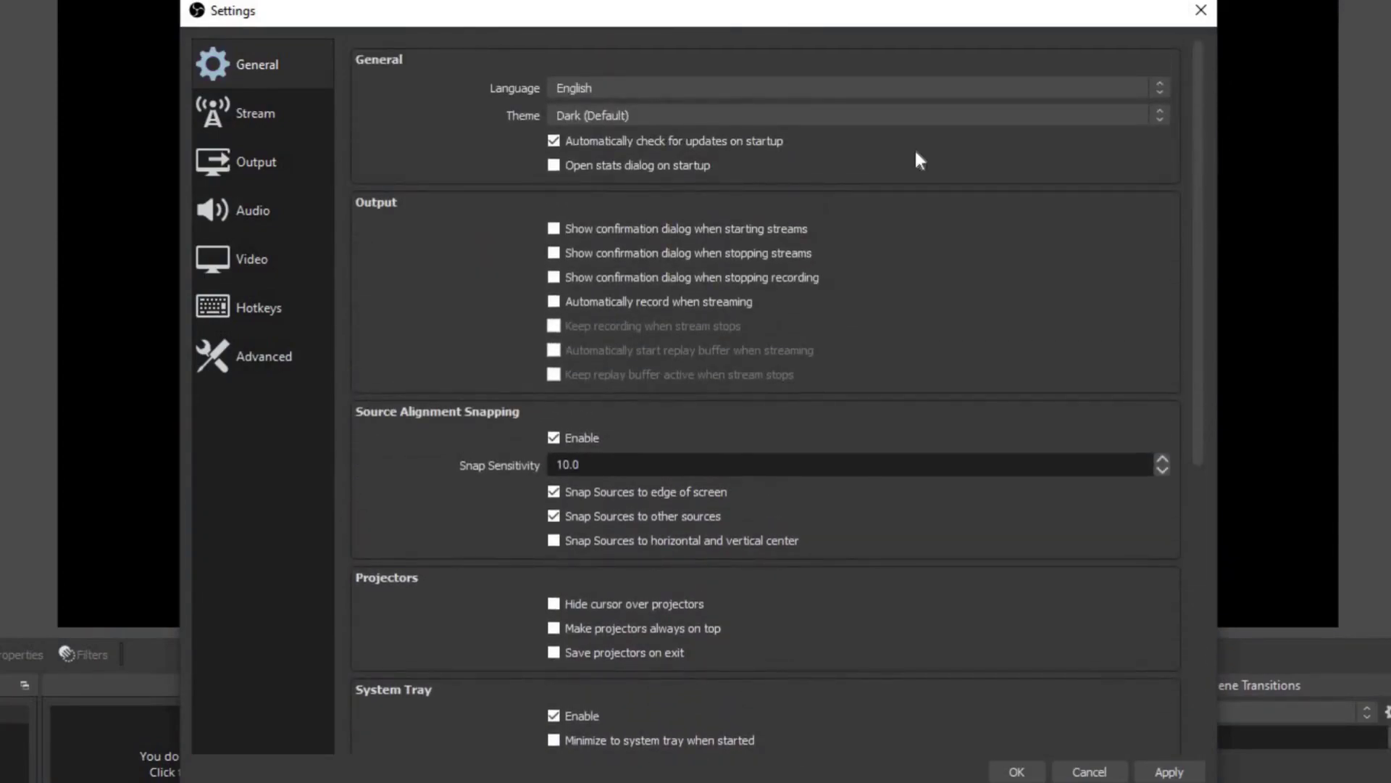
Step: Keep Twitch as the Stream service and switch to Use Stream Key
{"action": "left_click", "coordinate": [254, 110]}
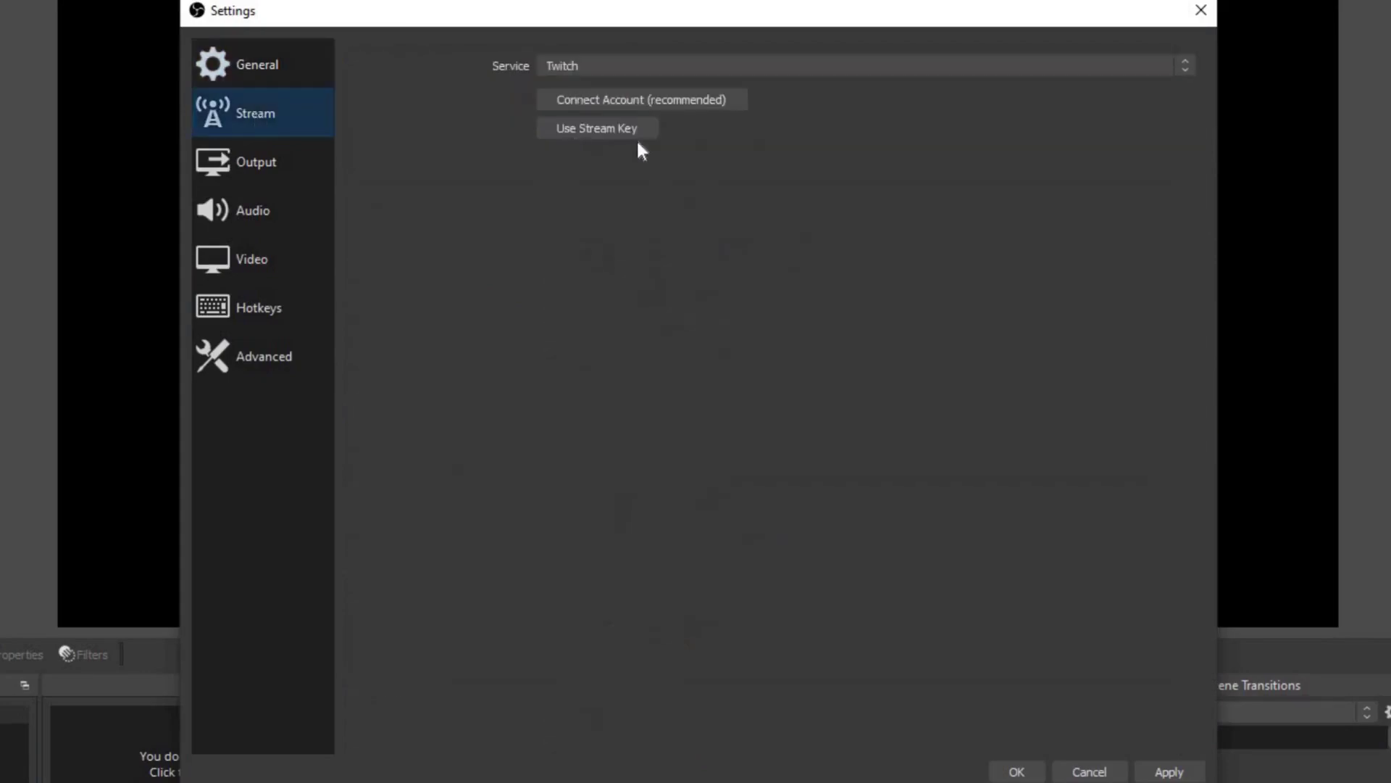
{"action": "left_click", "coordinate": [1186, 69]}
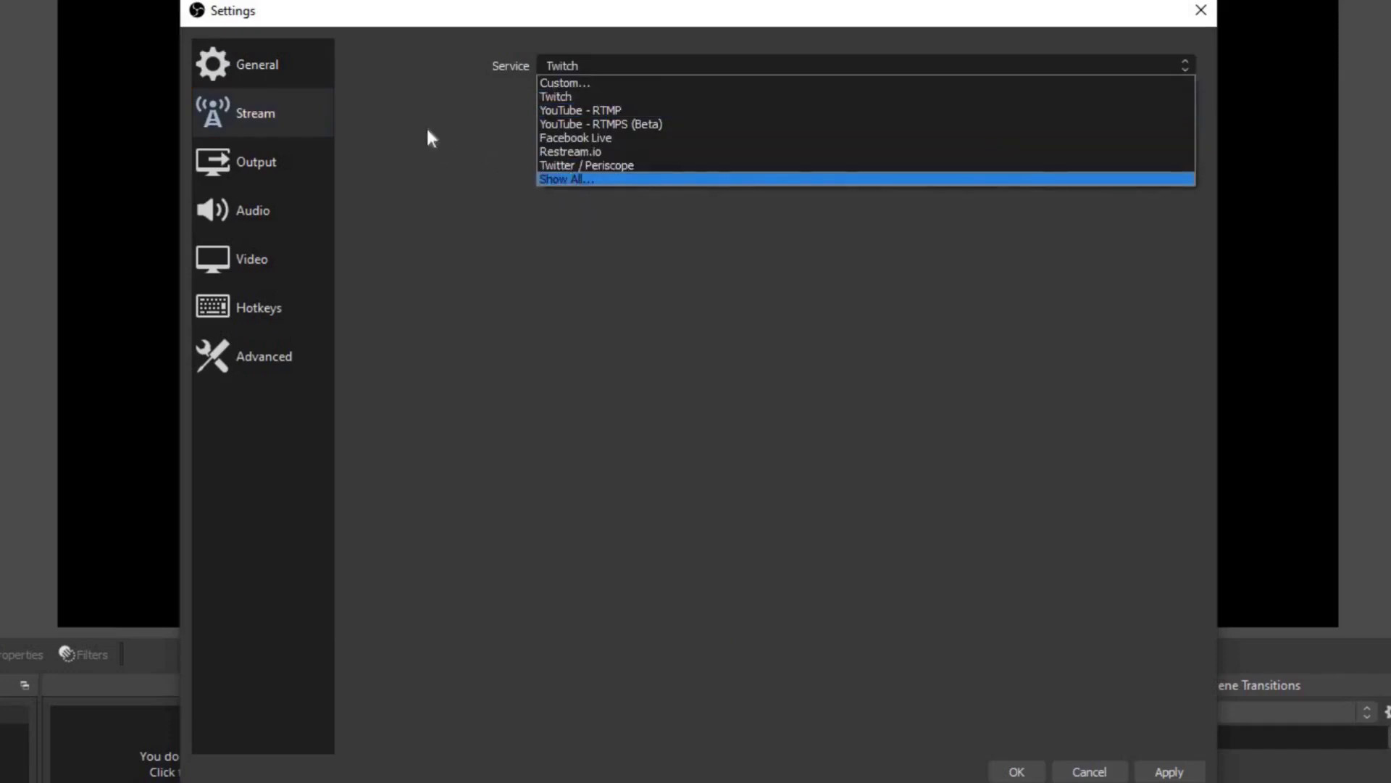
{"action": "key", "text": "Escape"}
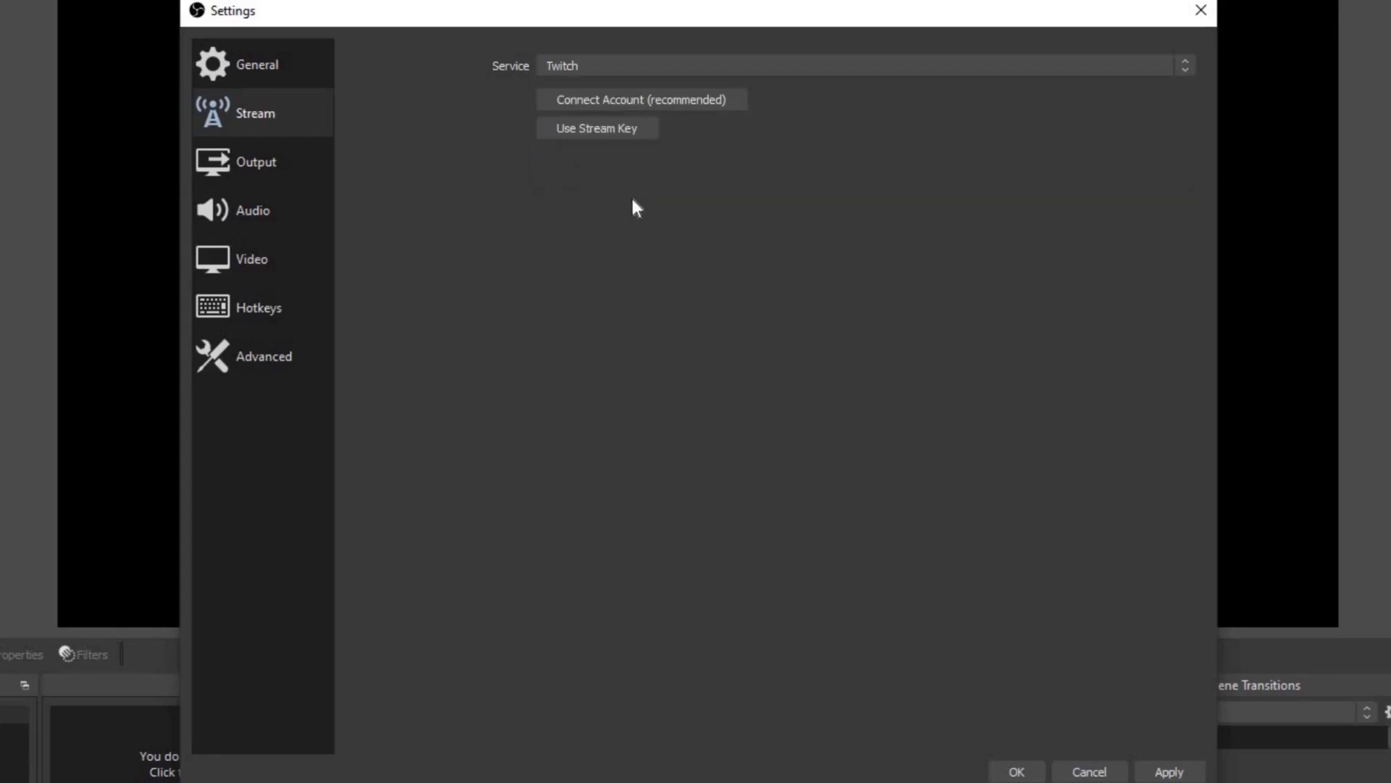
{"action": "left_click", "coordinate": [578, 129]}
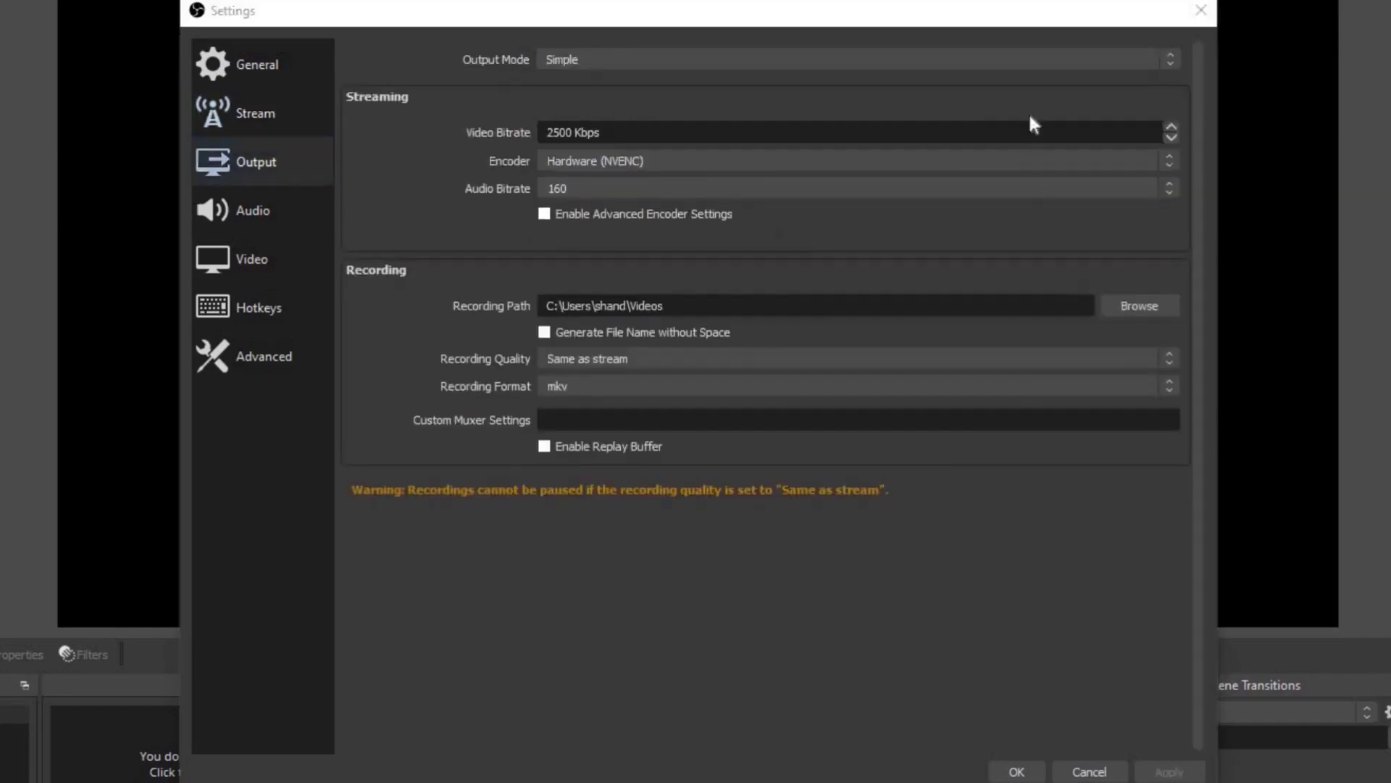
Step: Set Output Mode to Advanced with NVIDIA NVENC H.264 (new) as the streaming encoder
{"action": "left_click", "coordinate": [1034, 59]}
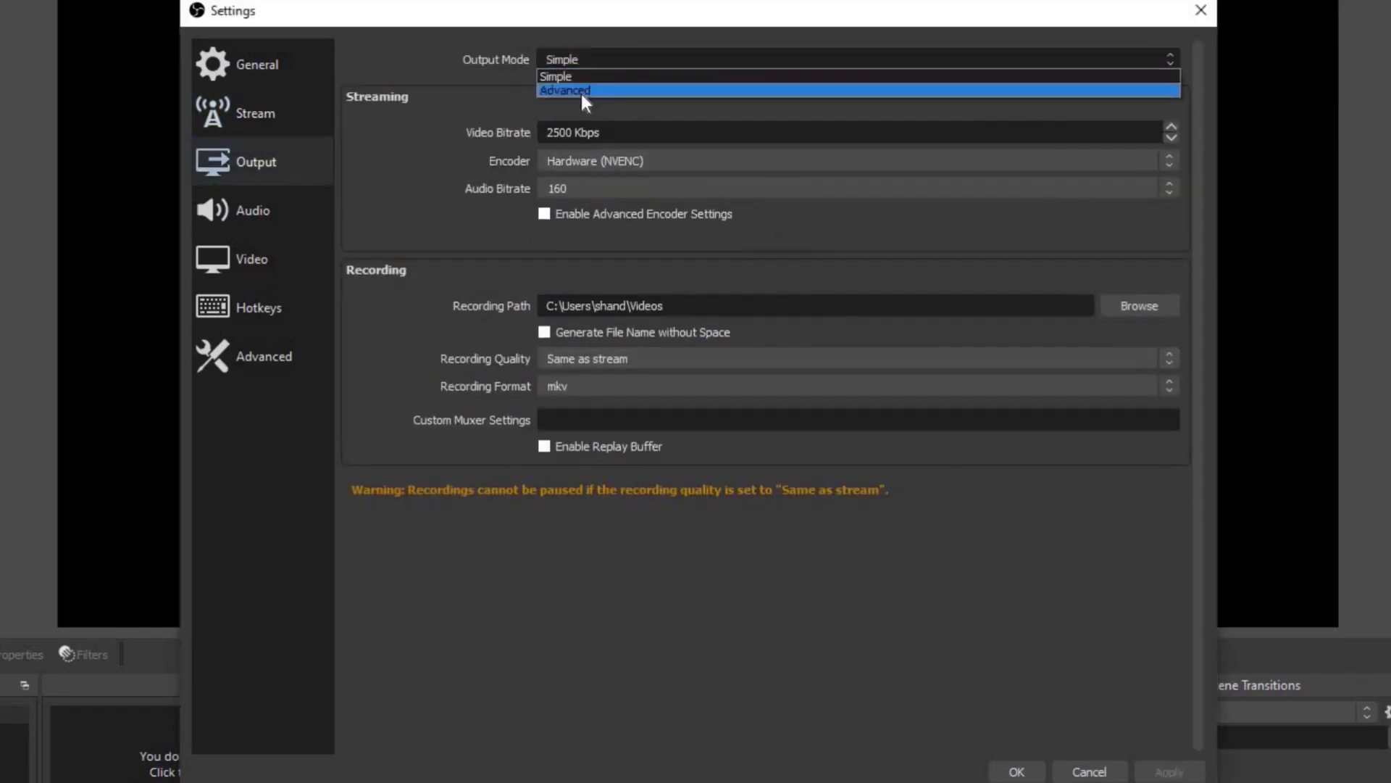
{"action": "left_click", "coordinate": [582, 91]}
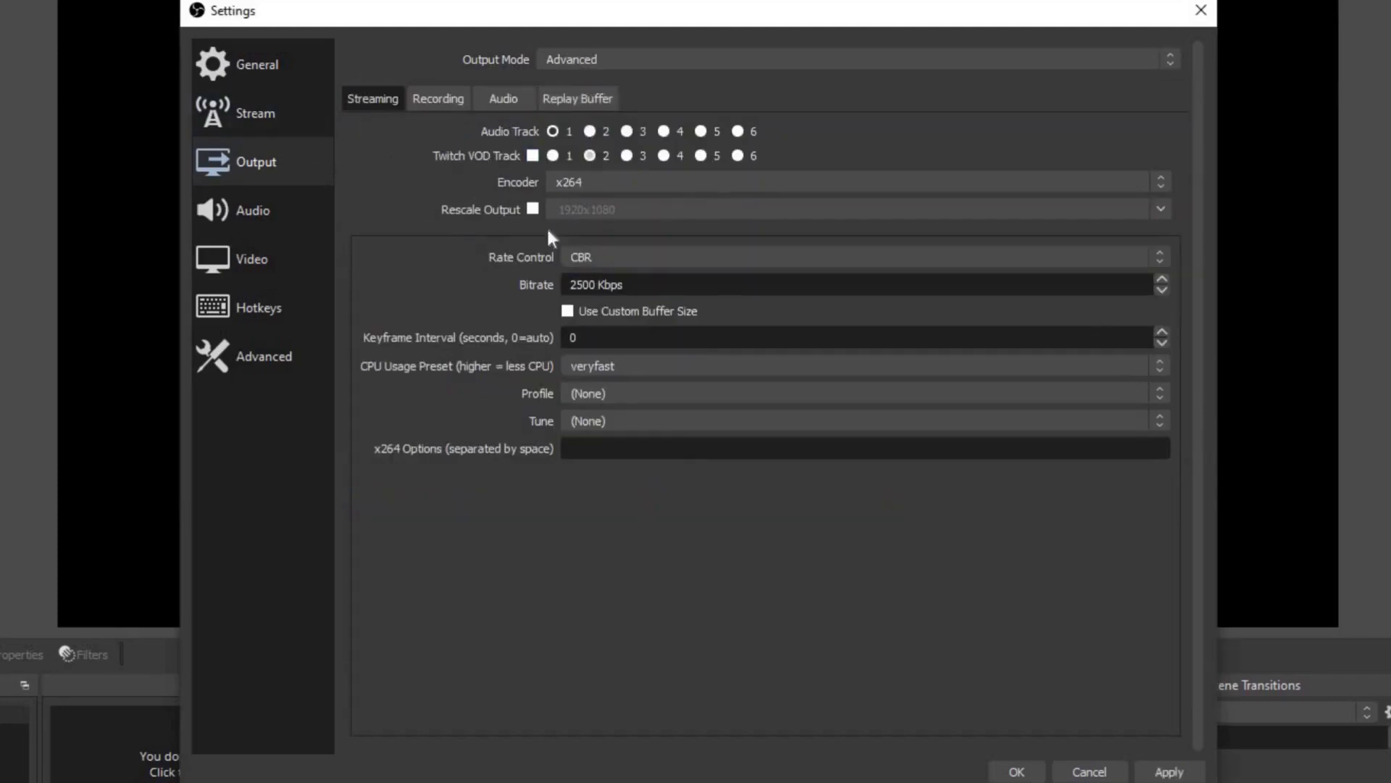
{"action": "left_click", "coordinate": [643, 187]}
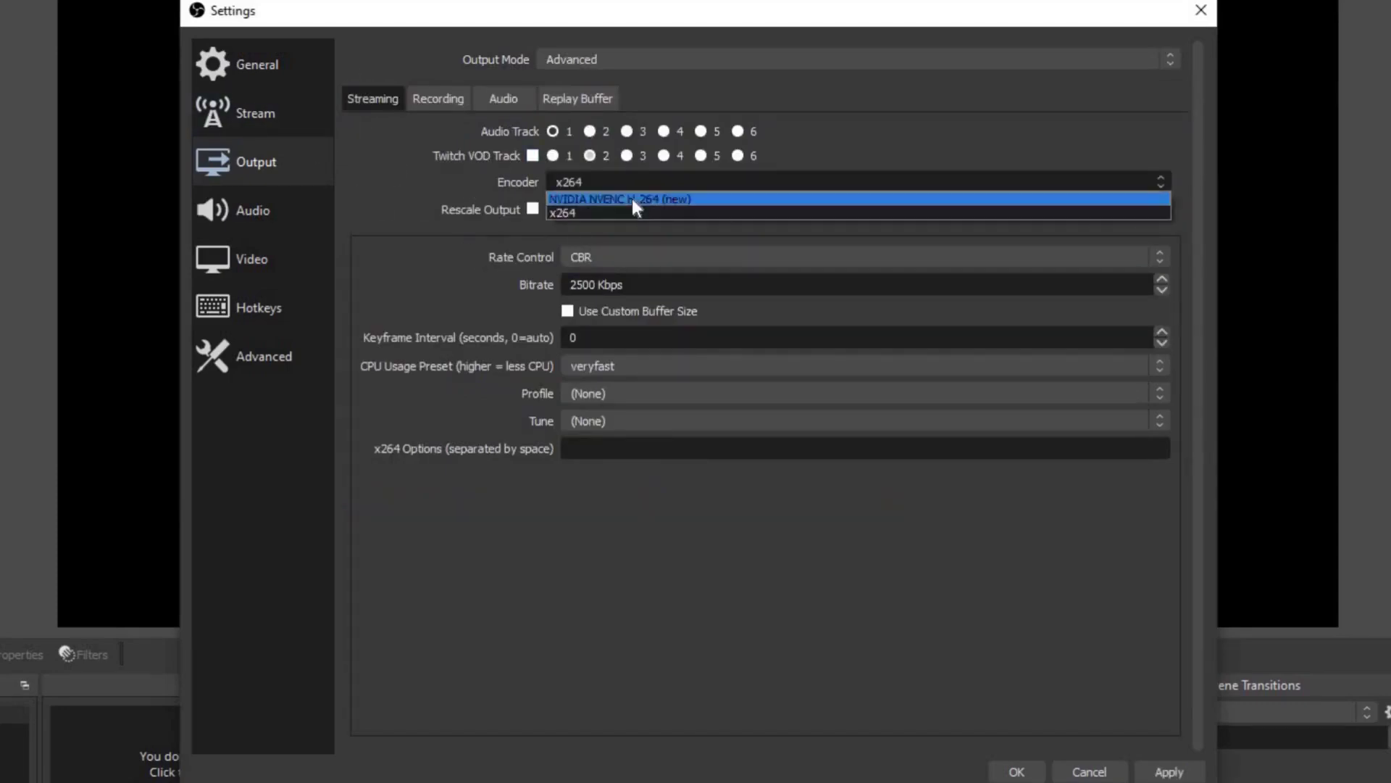
{"action": "left_click", "coordinate": [643, 203]}
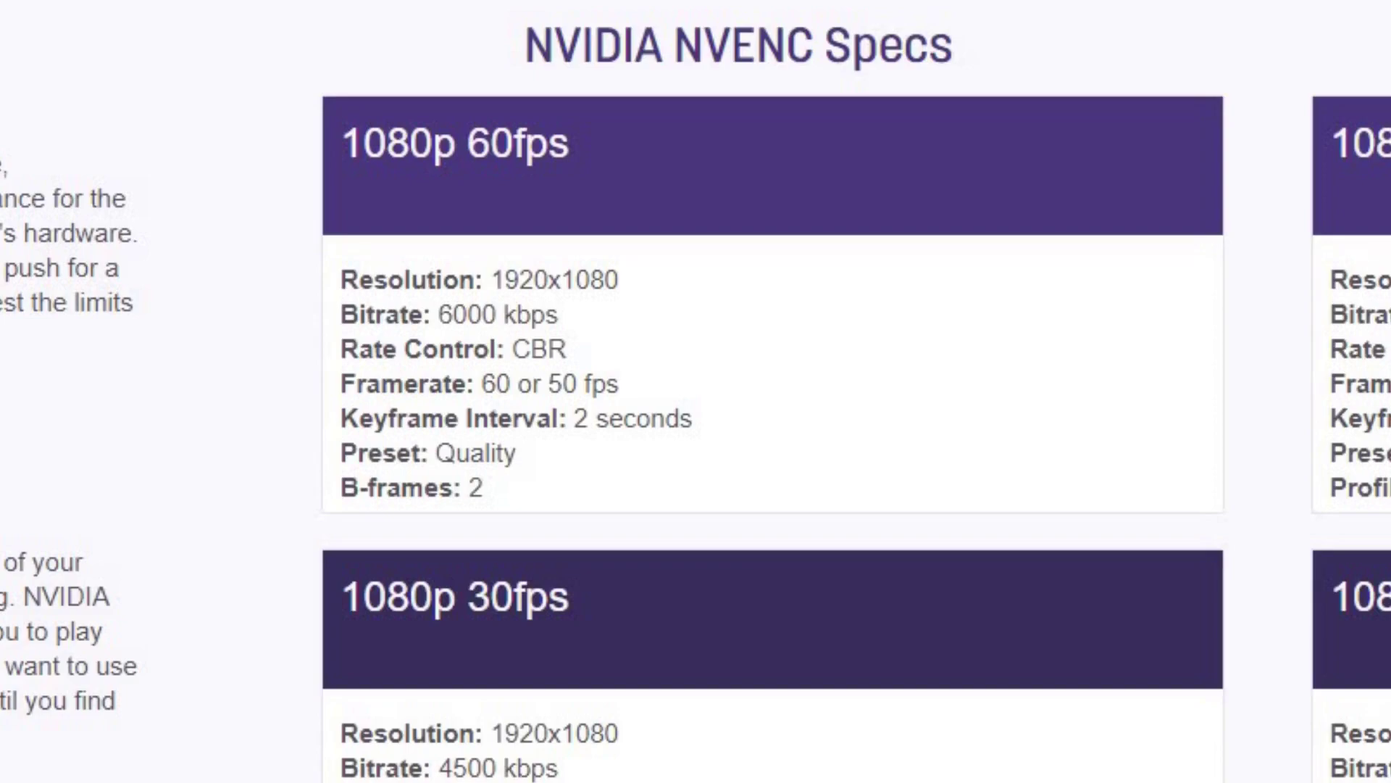
{"action": "scroll", "coordinate": [696, 392], "scroll_direction": "down", "scroll_amount": 5}
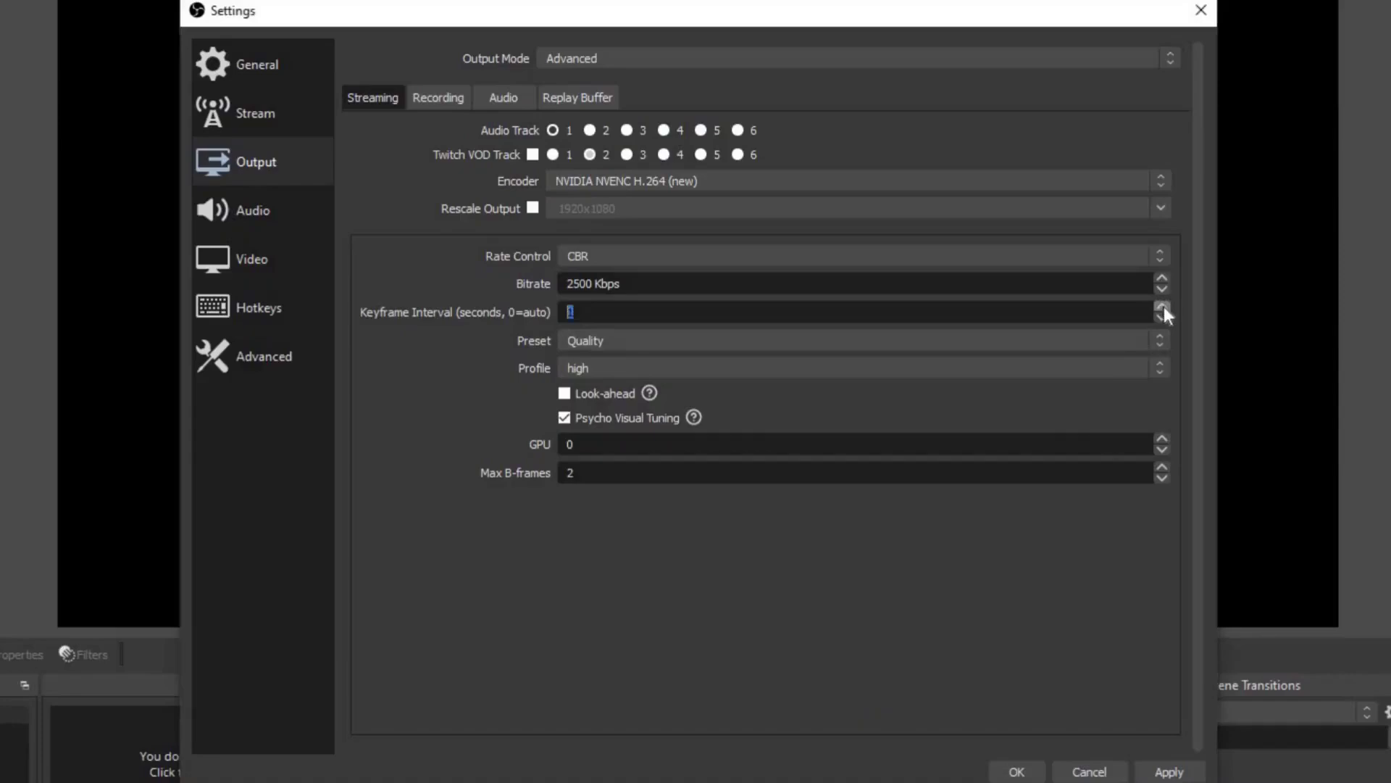
Step: Set the streaming keyframe interval to 2 and keep the Quality encoder preset
{"action": "type", "text": "2"}
{"action": "left_click", "coordinate": [700, 339]}
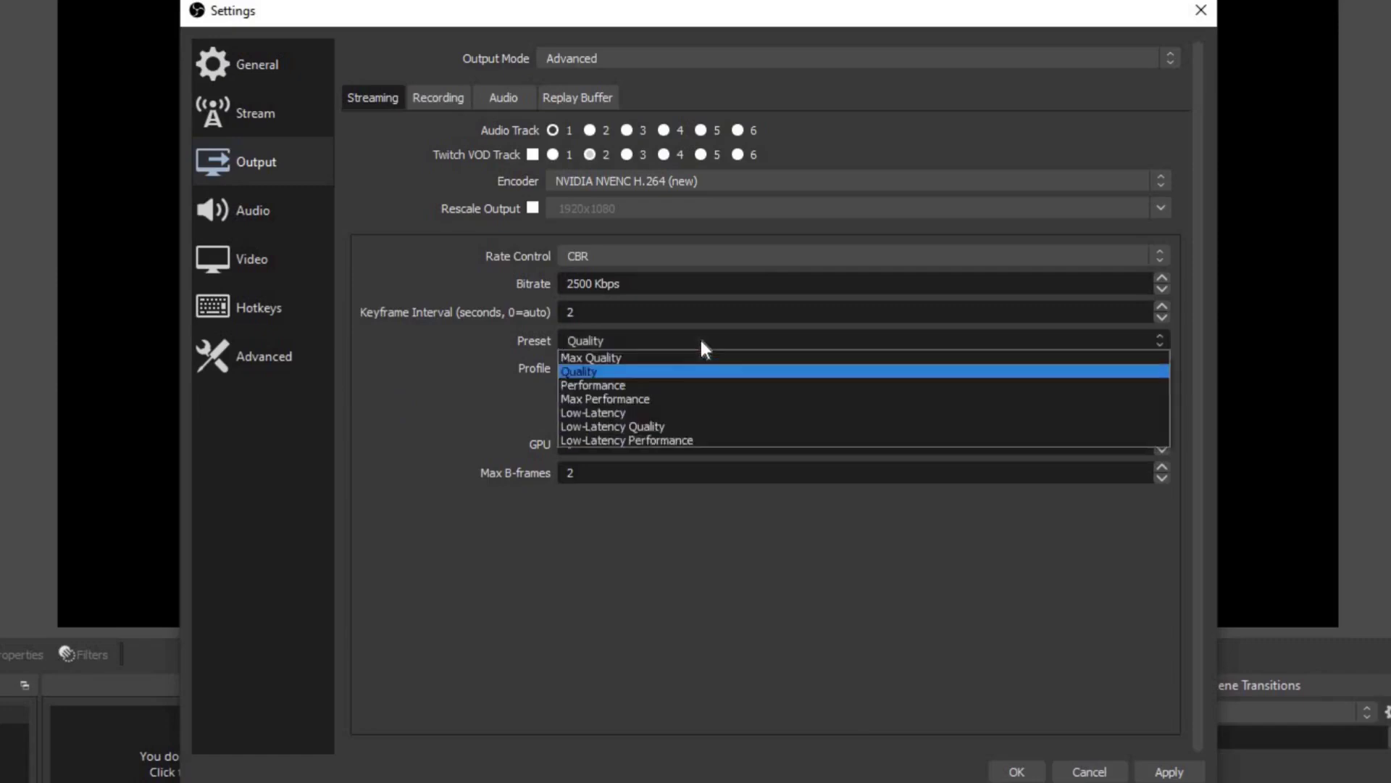
{"action": "left_click", "coordinate": [366, 351]}
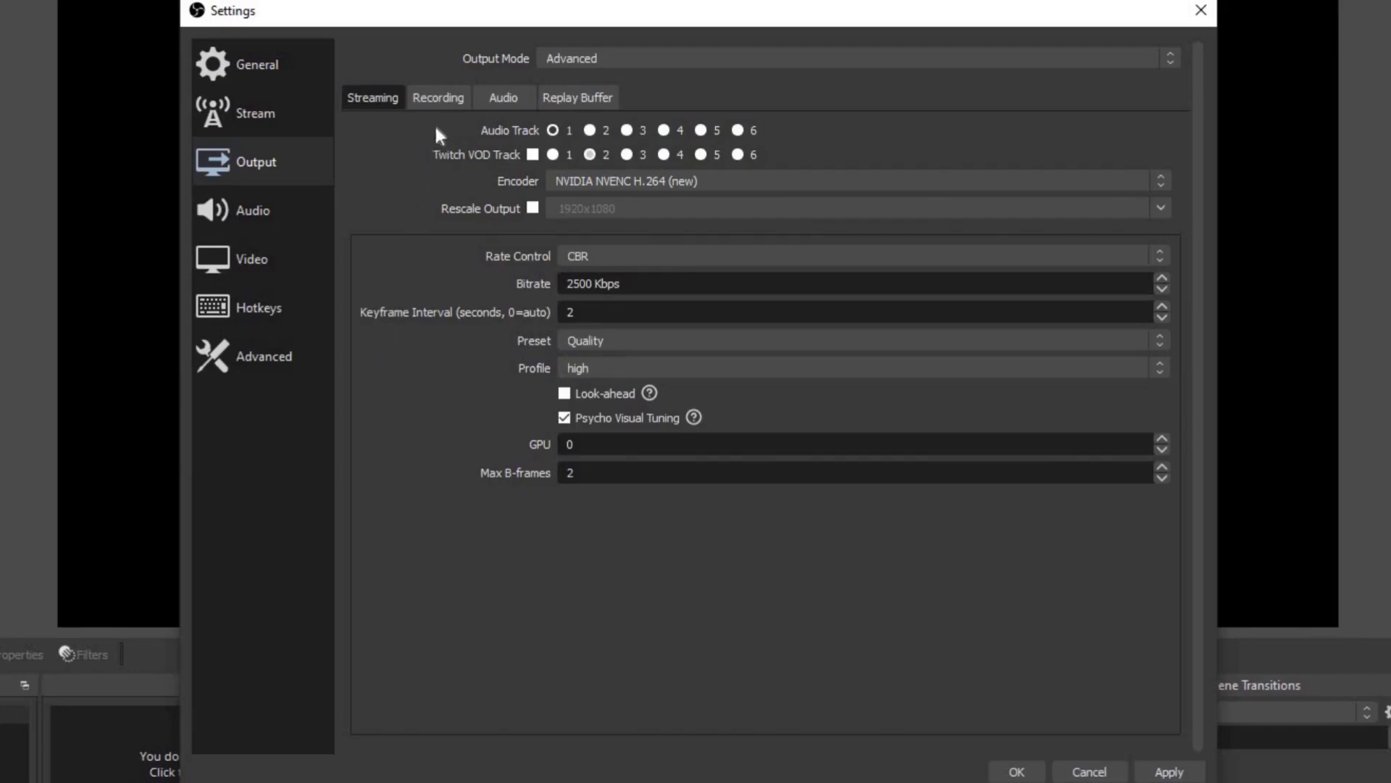
{"action": "left_click", "coordinate": [441, 98]}
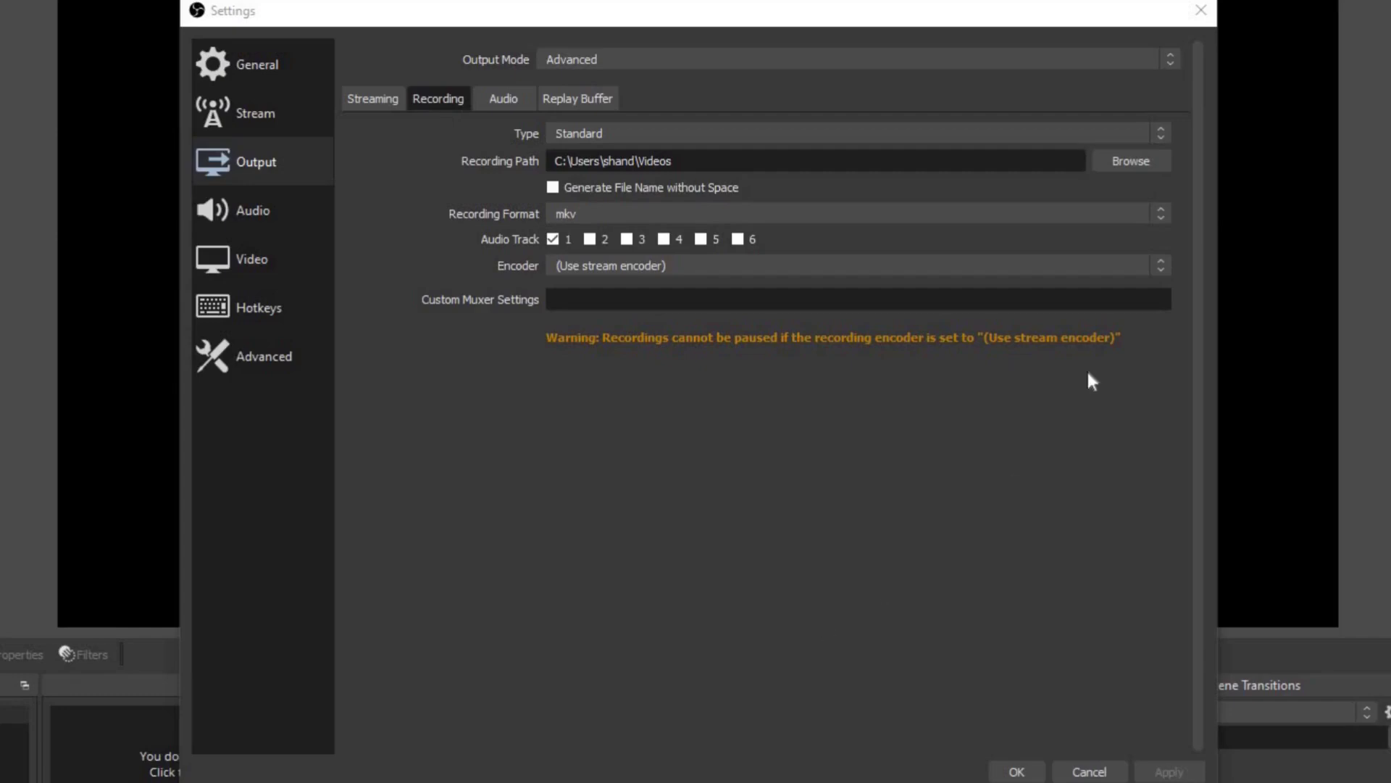
Step: Keep the Videos recording path, and record to mp4 with NVIDIA NVENC H.264 (new)
{"action": "left_click", "coordinate": [1127, 164]}
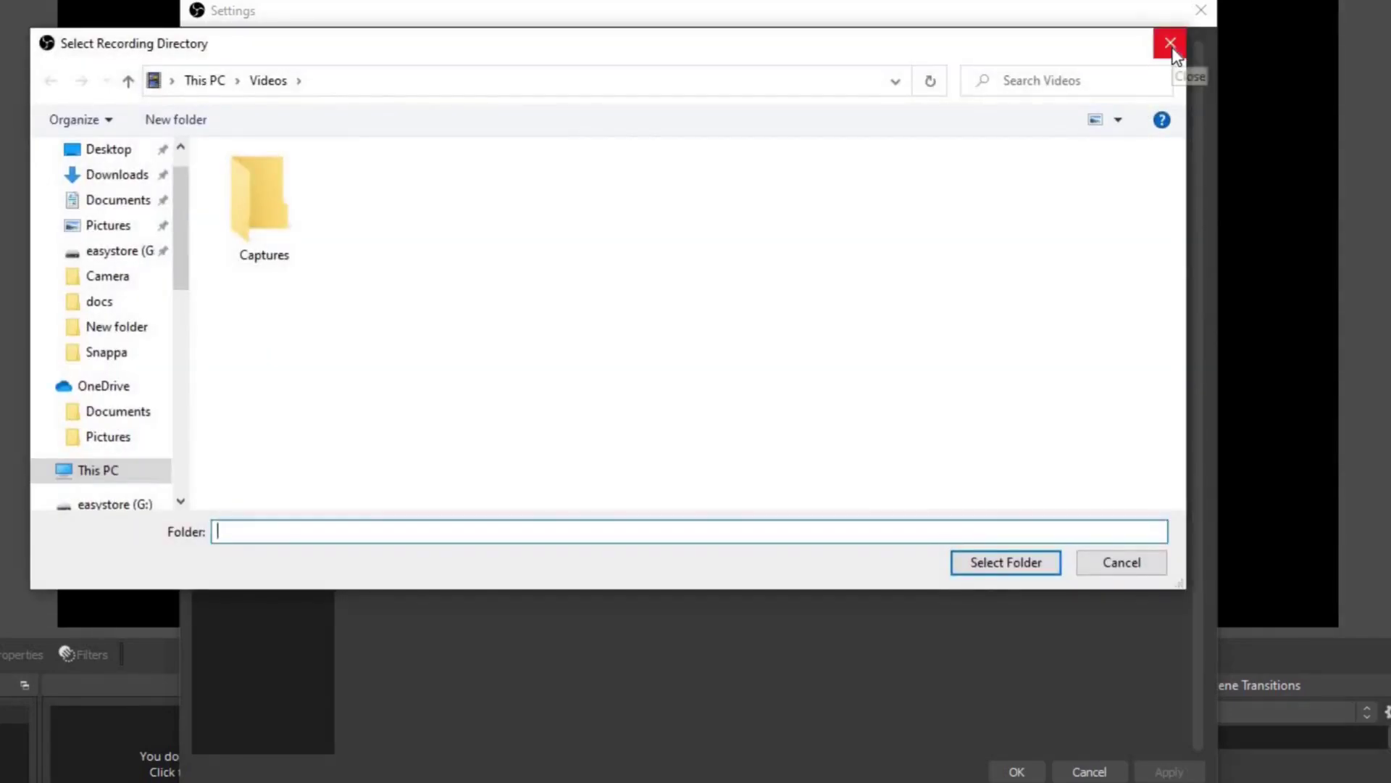
{"action": "left_click", "coordinate": [1174, 47]}
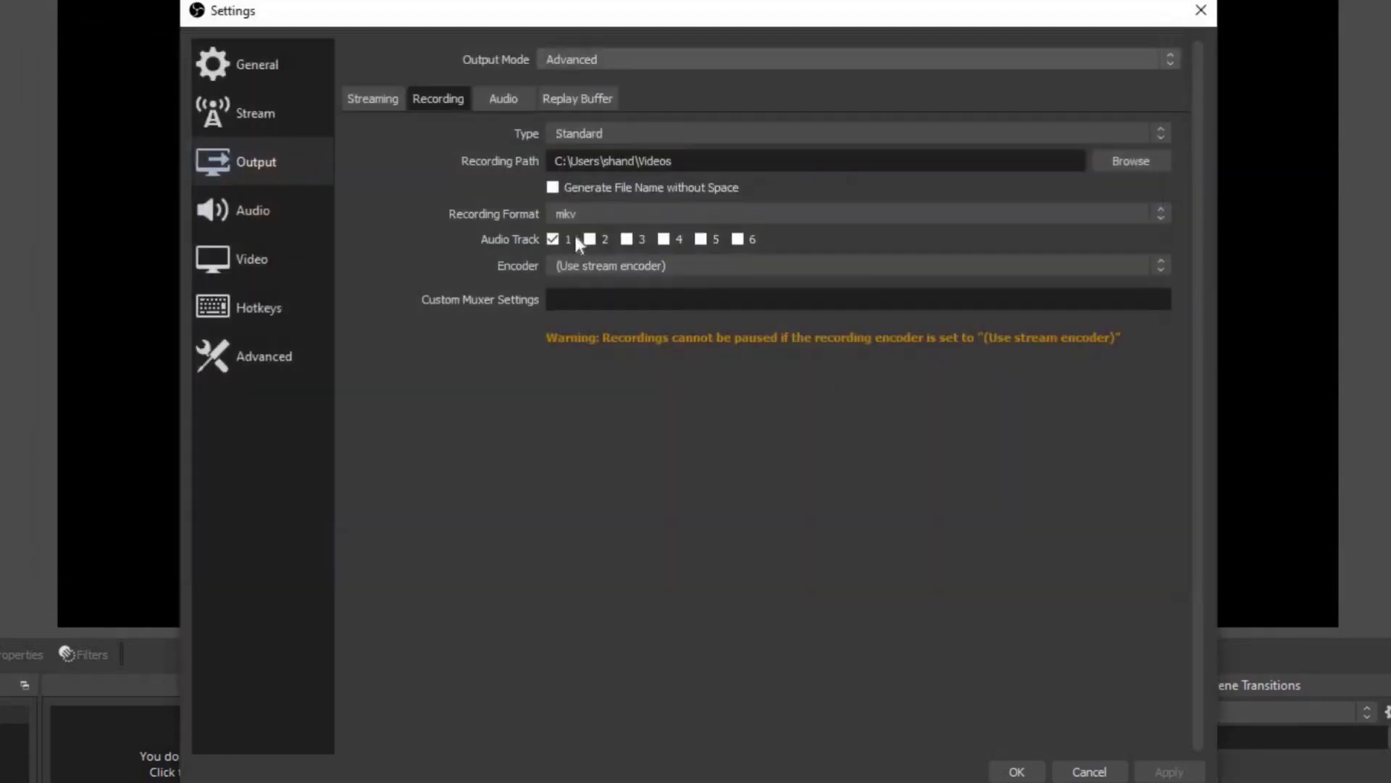
{"action": "left_click", "coordinate": [1045, 211]}
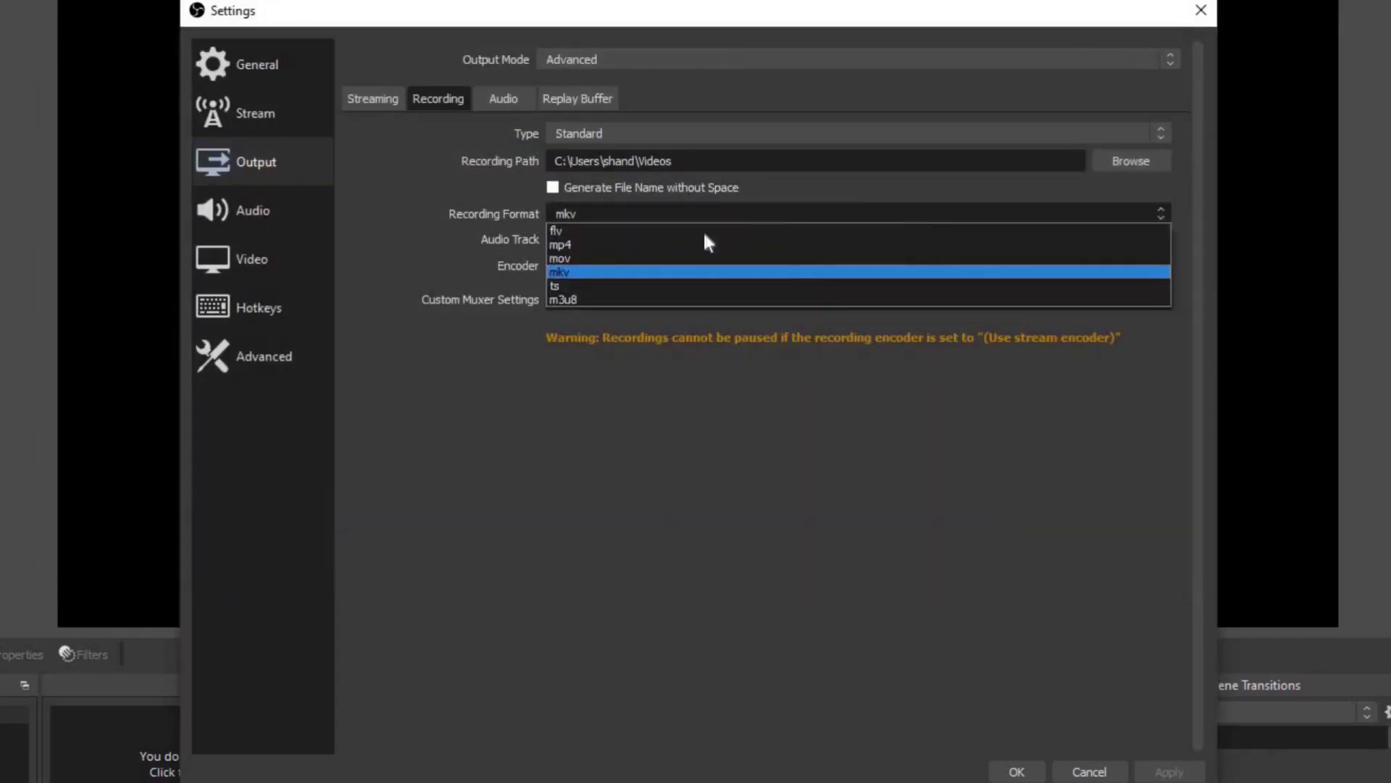
{"action": "left_click", "coordinate": [577, 244]}
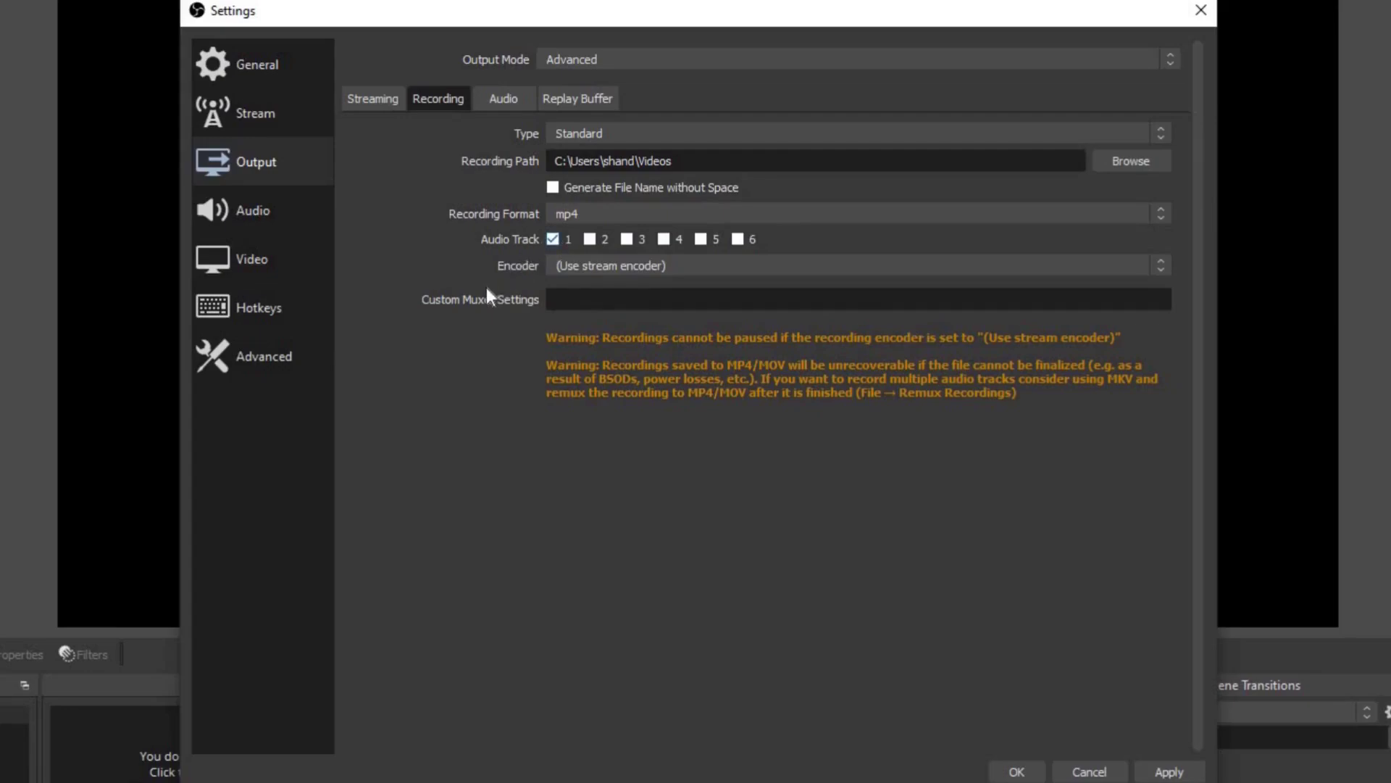
{"action": "left_click", "coordinate": [755, 263]}
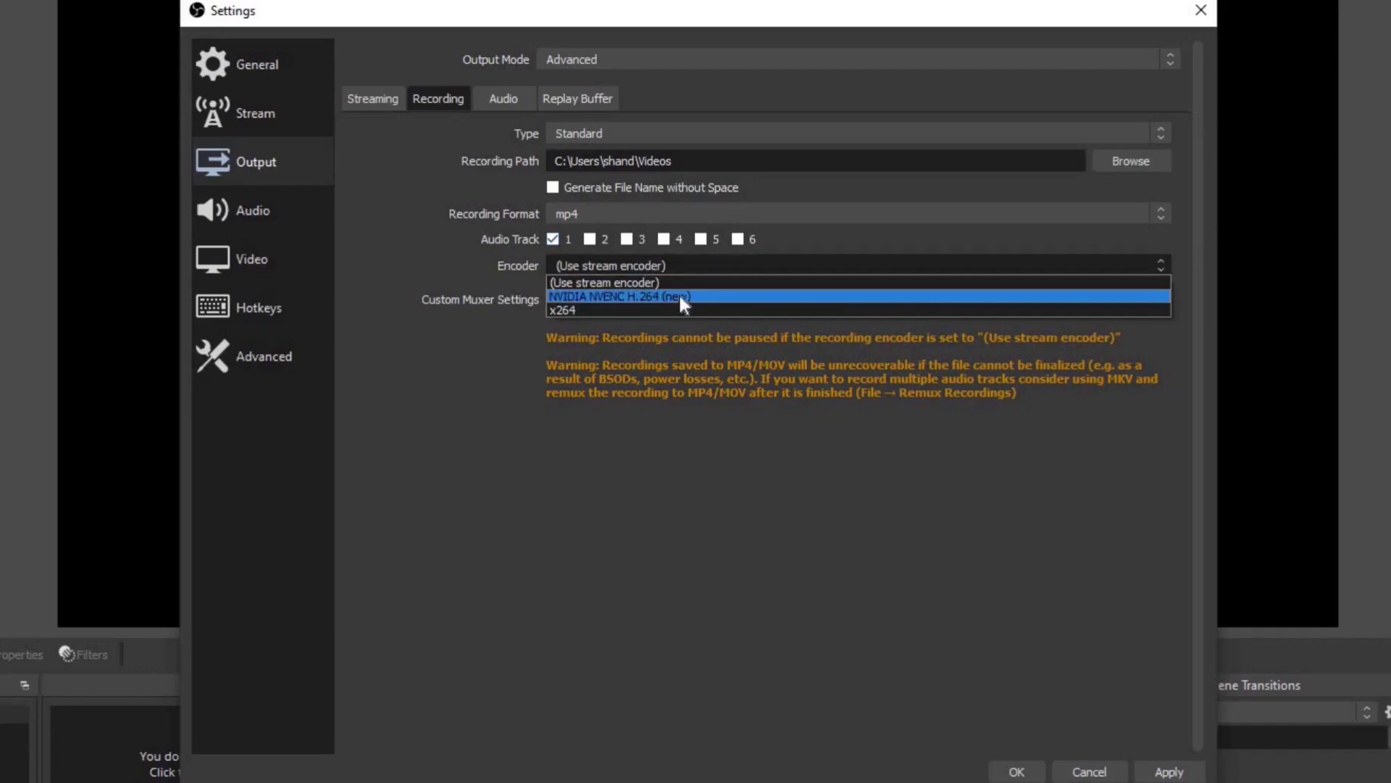
{"action": "left_click", "coordinate": [679, 295]}
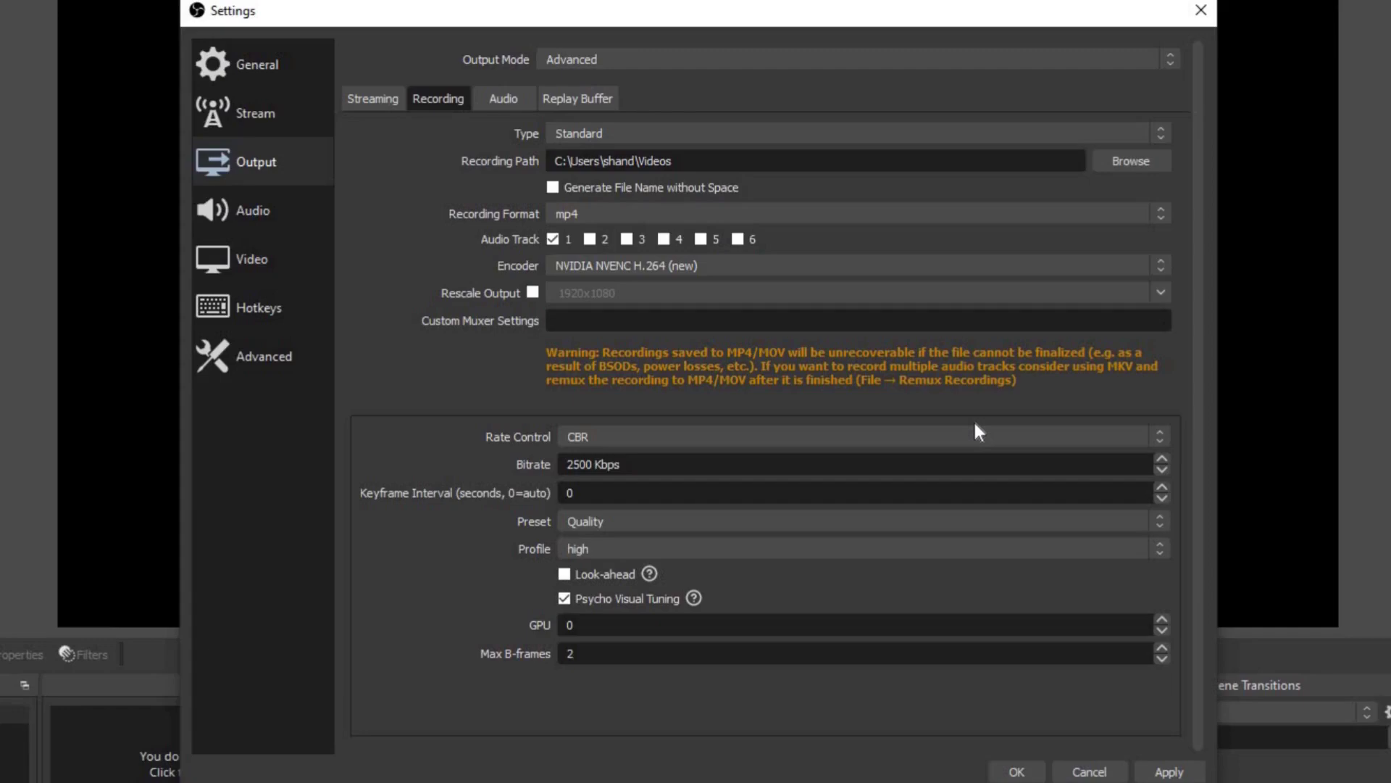
Step: Set the recording bitrate to 16000 Kbps and keyframe interval to 2, keeping the Quality preset
{"action": "left_click", "coordinate": [1304, 755]}
{"action": "left_click", "coordinate": [456, 466]}
{"action": "key", "text": "ctrl+a"}
{"action": "key", "text": "BackSpace"}
{"action": "type", "text": "16000"}
{"action": "double_click", "coordinate": [1162, 487]}
{"action": "left_click", "coordinate": [766, 522]}
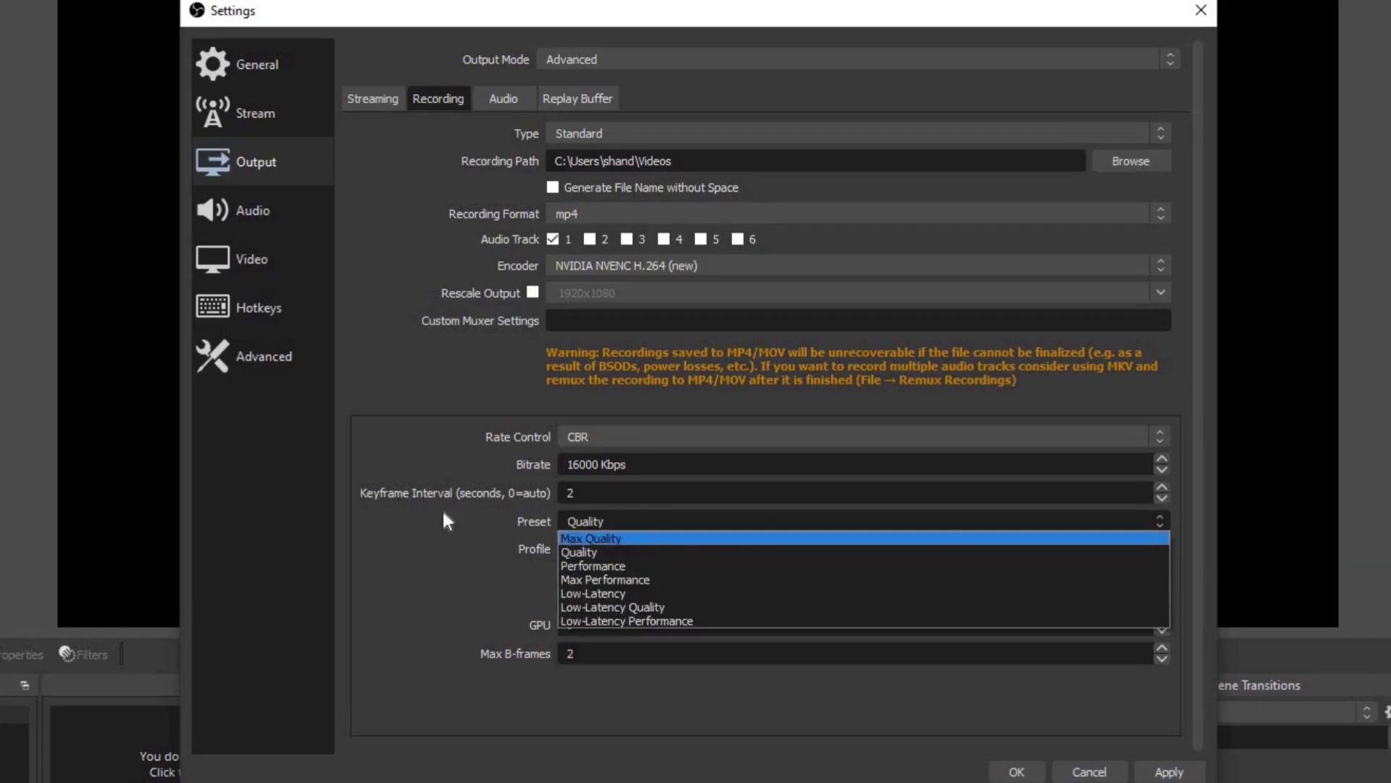
{"action": "left_click", "coordinate": [616, 551]}
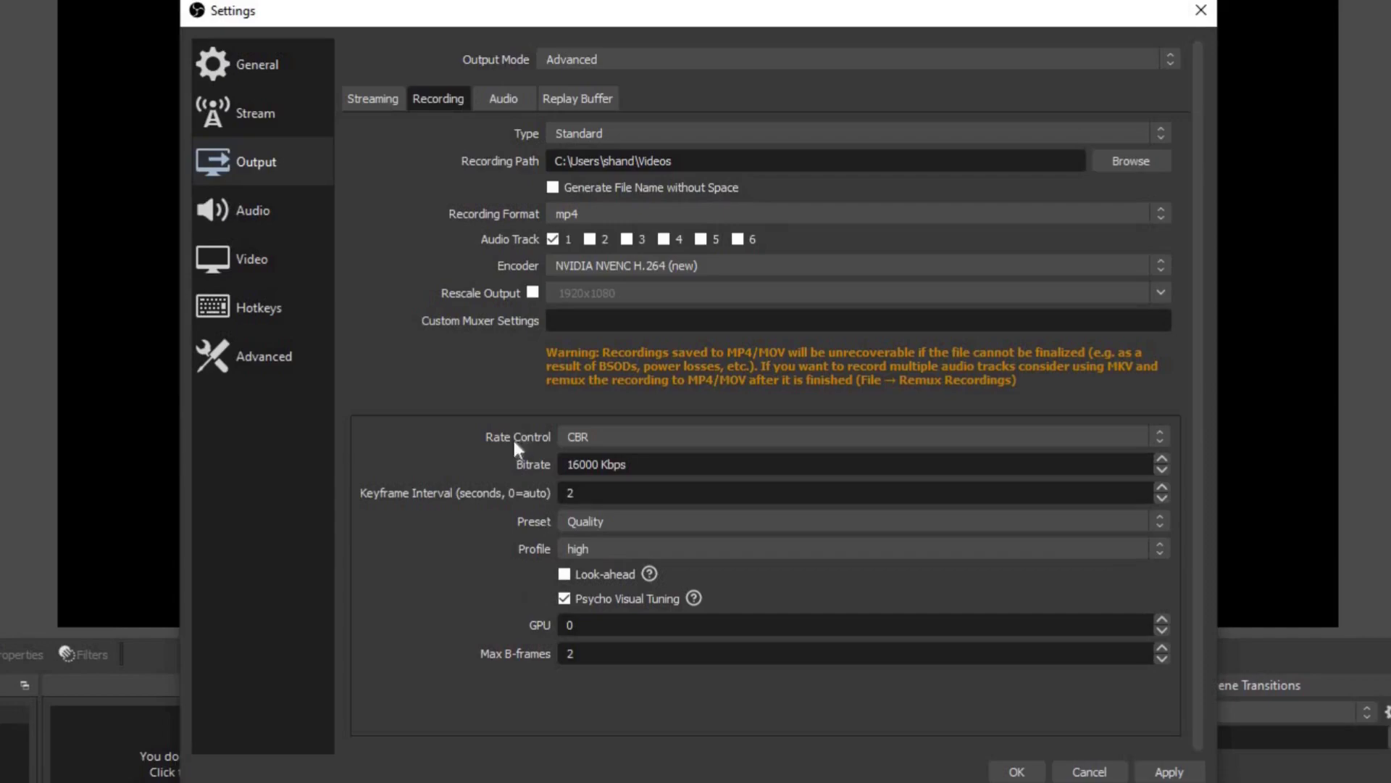
{"action": "left_click", "coordinate": [503, 102]}
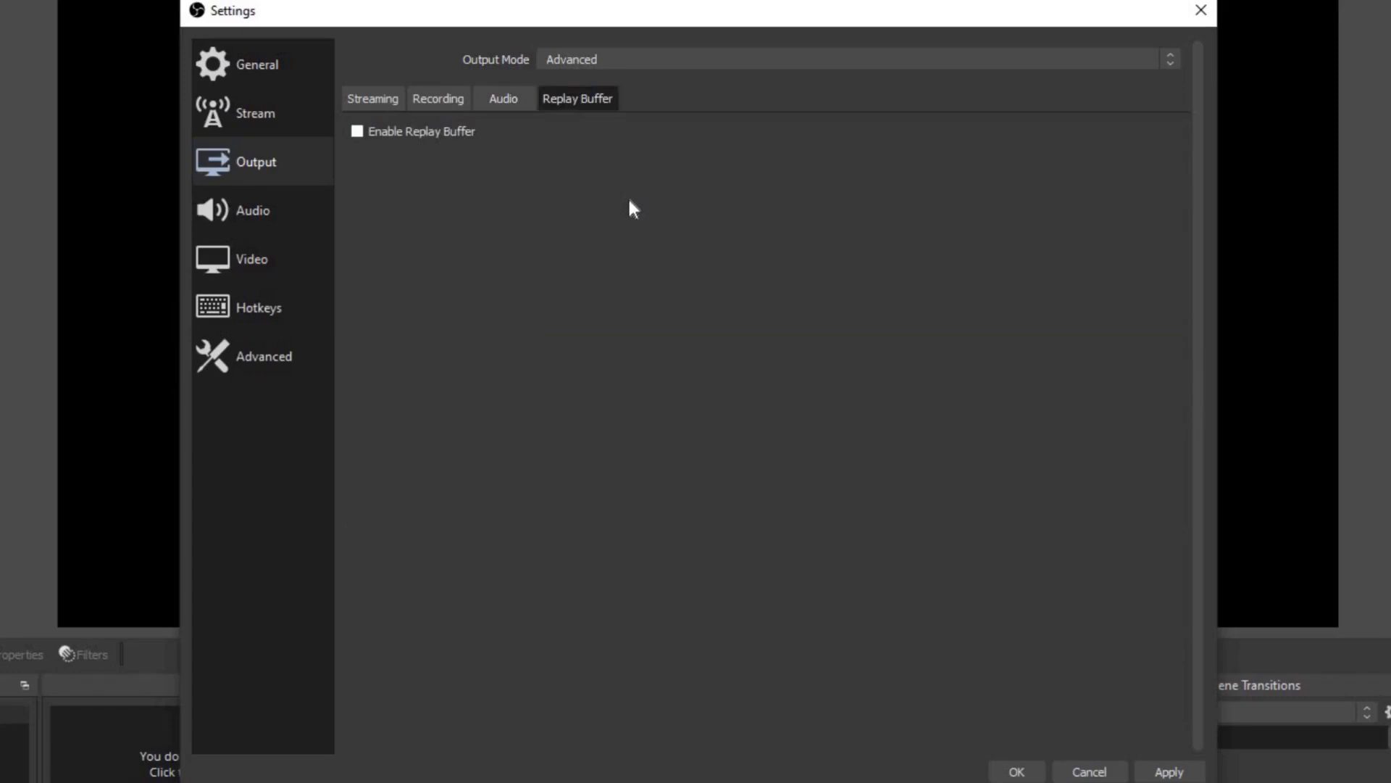
Step: Set audio Channels to Mono, apply and confirm the settings, then restart OBS Studio
{"action": "left_click", "coordinate": [266, 216]}
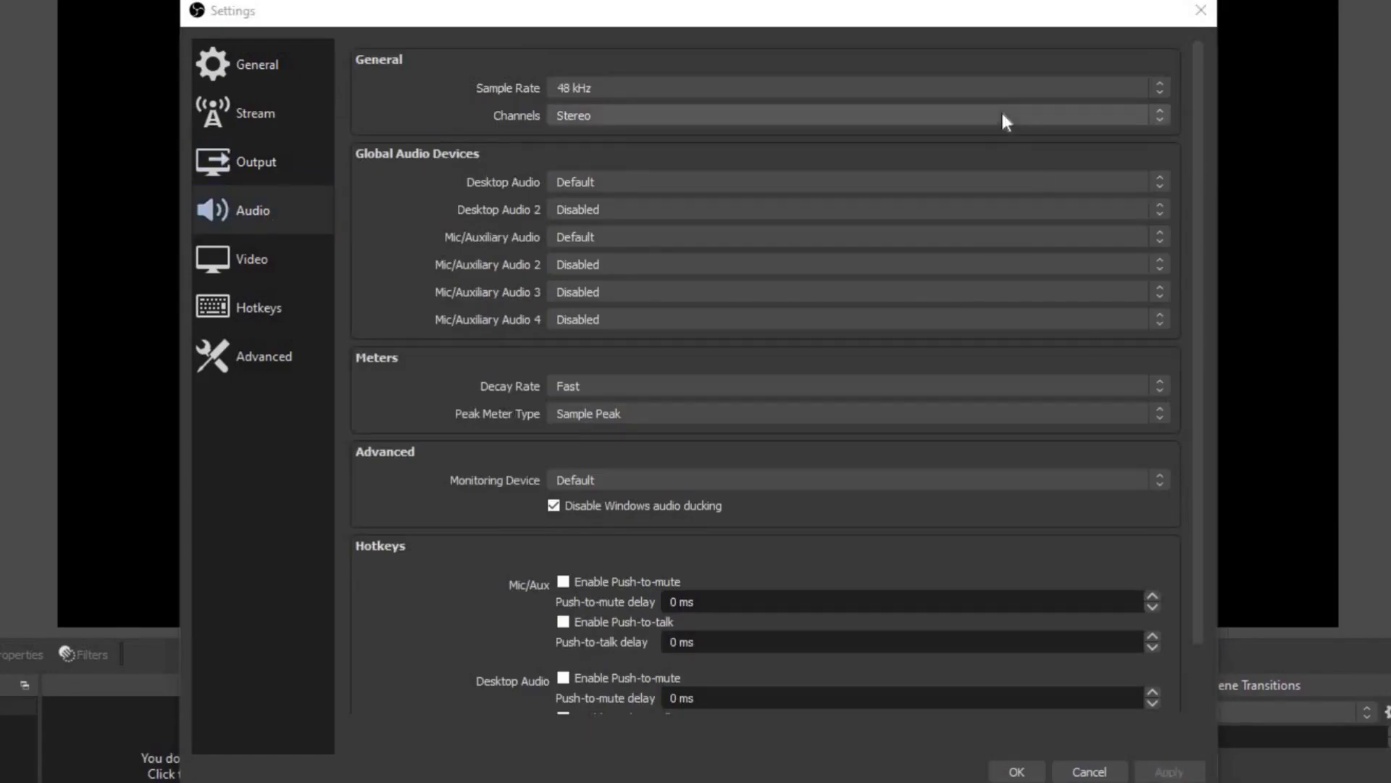
{"action": "left_click", "coordinate": [842, 122]}
{"action": "left_click", "coordinate": [650, 129]}
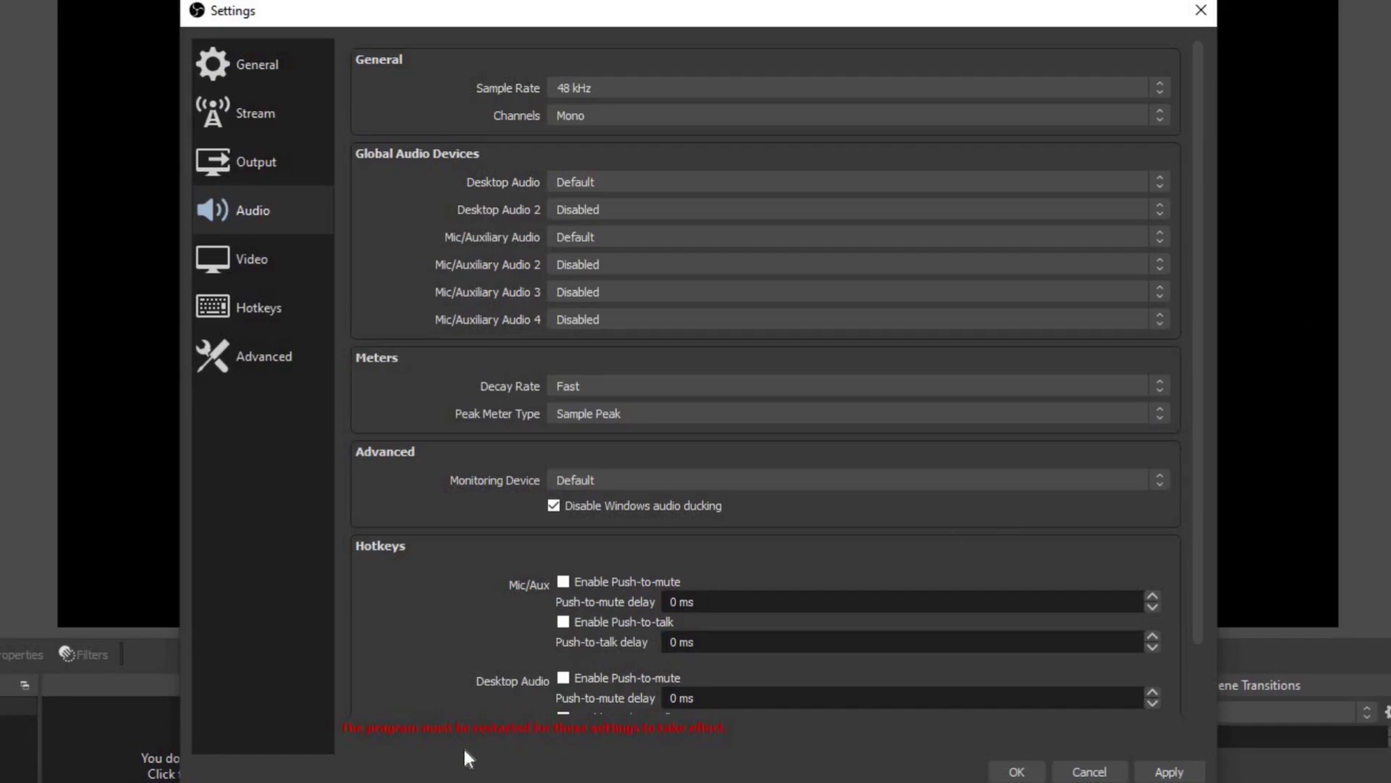
{"action": "left_click", "coordinate": [1168, 772]}
{"action": "left_click", "coordinate": [1016, 772]}
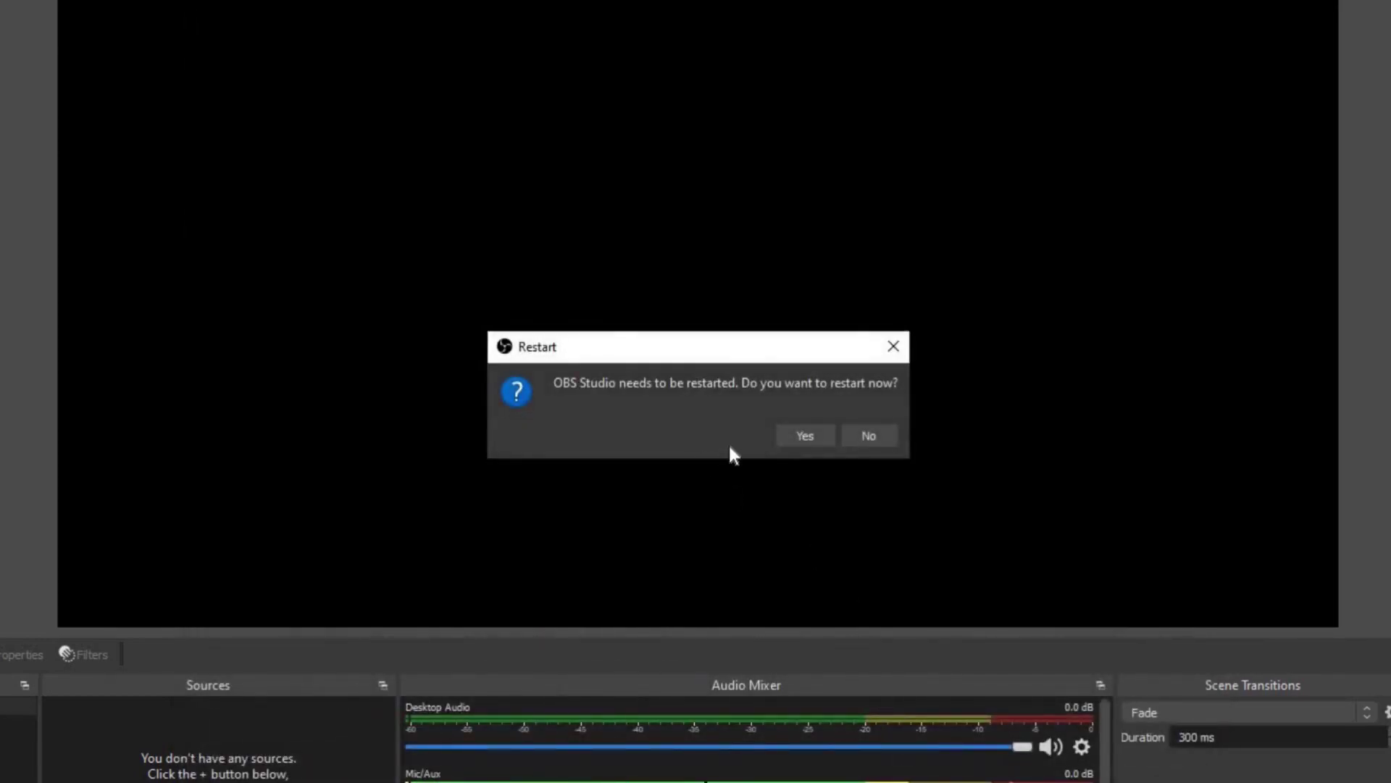
{"action": "left_click", "coordinate": [812, 435]}
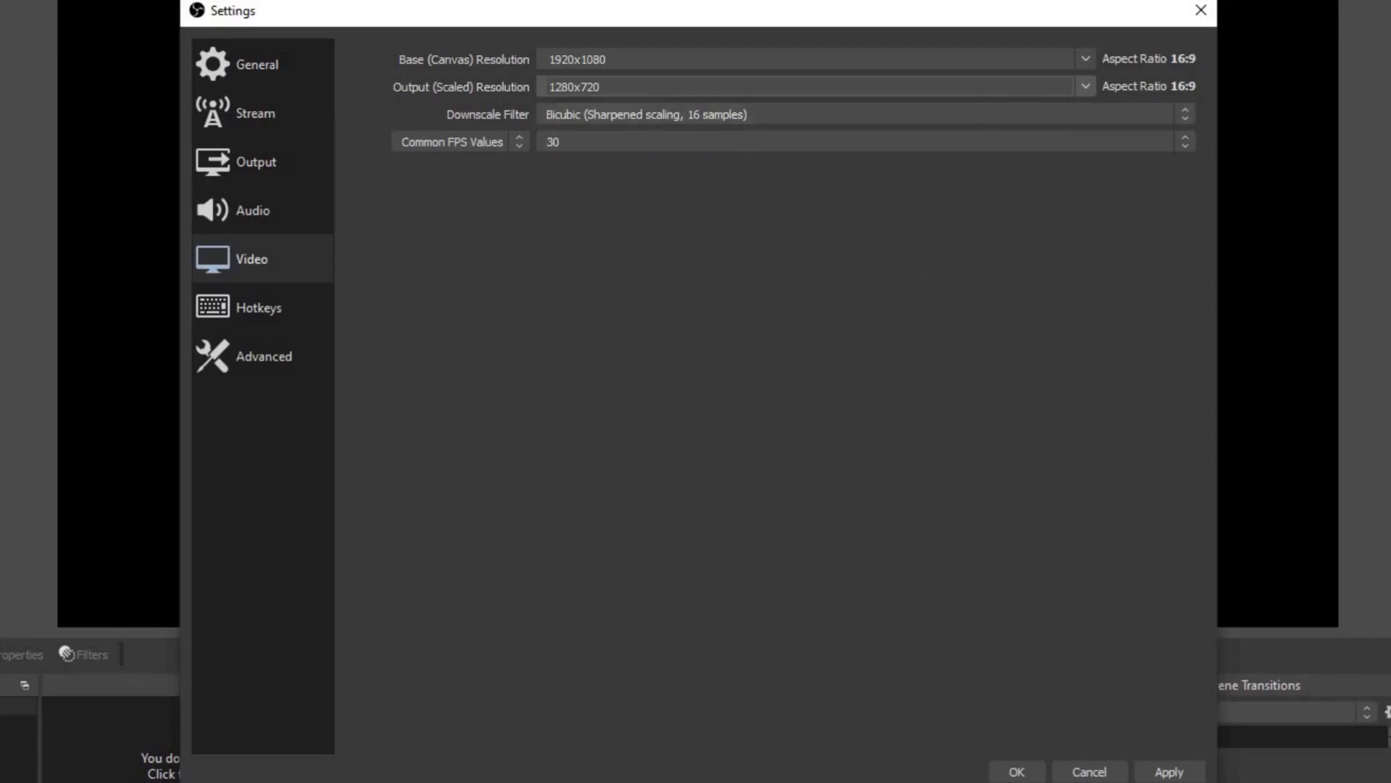
Step: Set the output (scaled) resolution to 1920x1080 and the common FPS value to 60
{"action": "left_click", "coordinate": [1085, 87]}
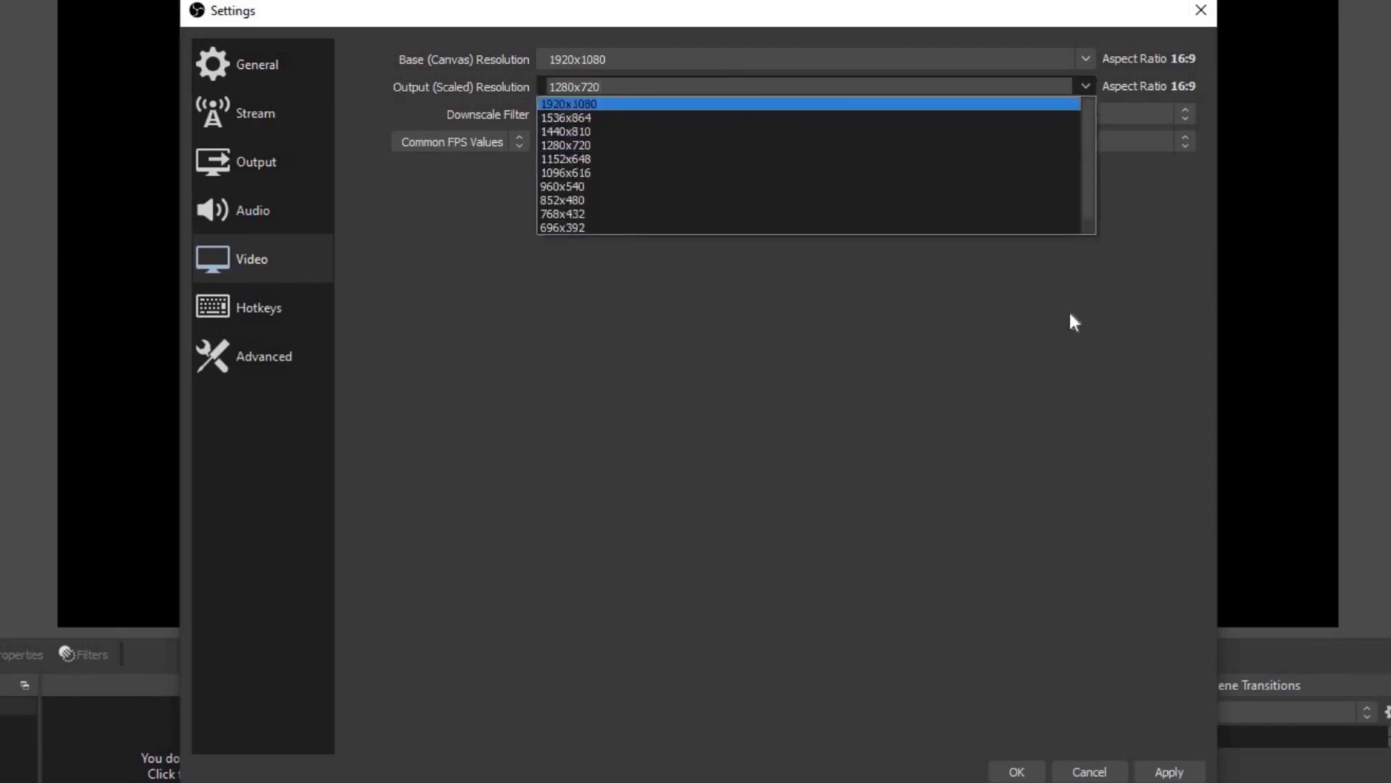
{"action": "key", "text": "Return"}
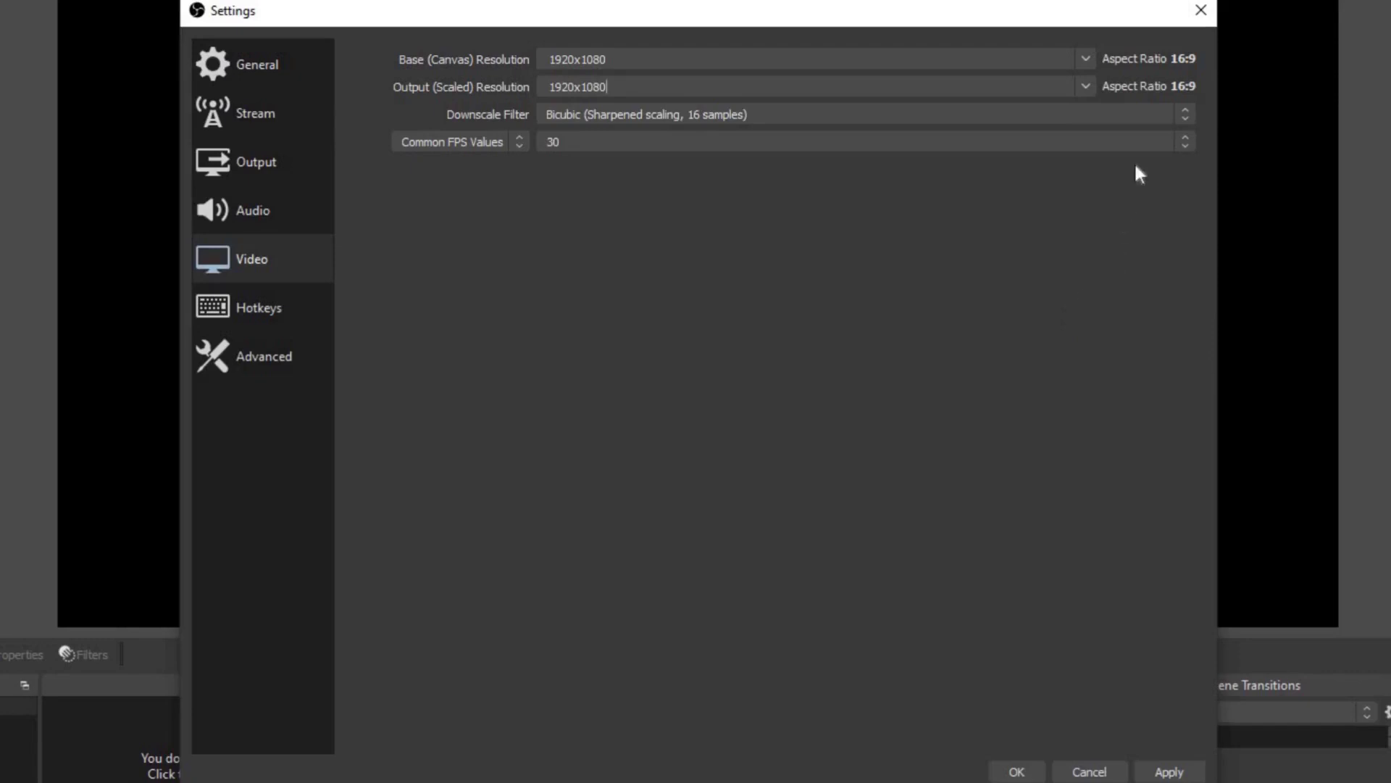
{"action": "left_click", "coordinate": [1157, 140]}
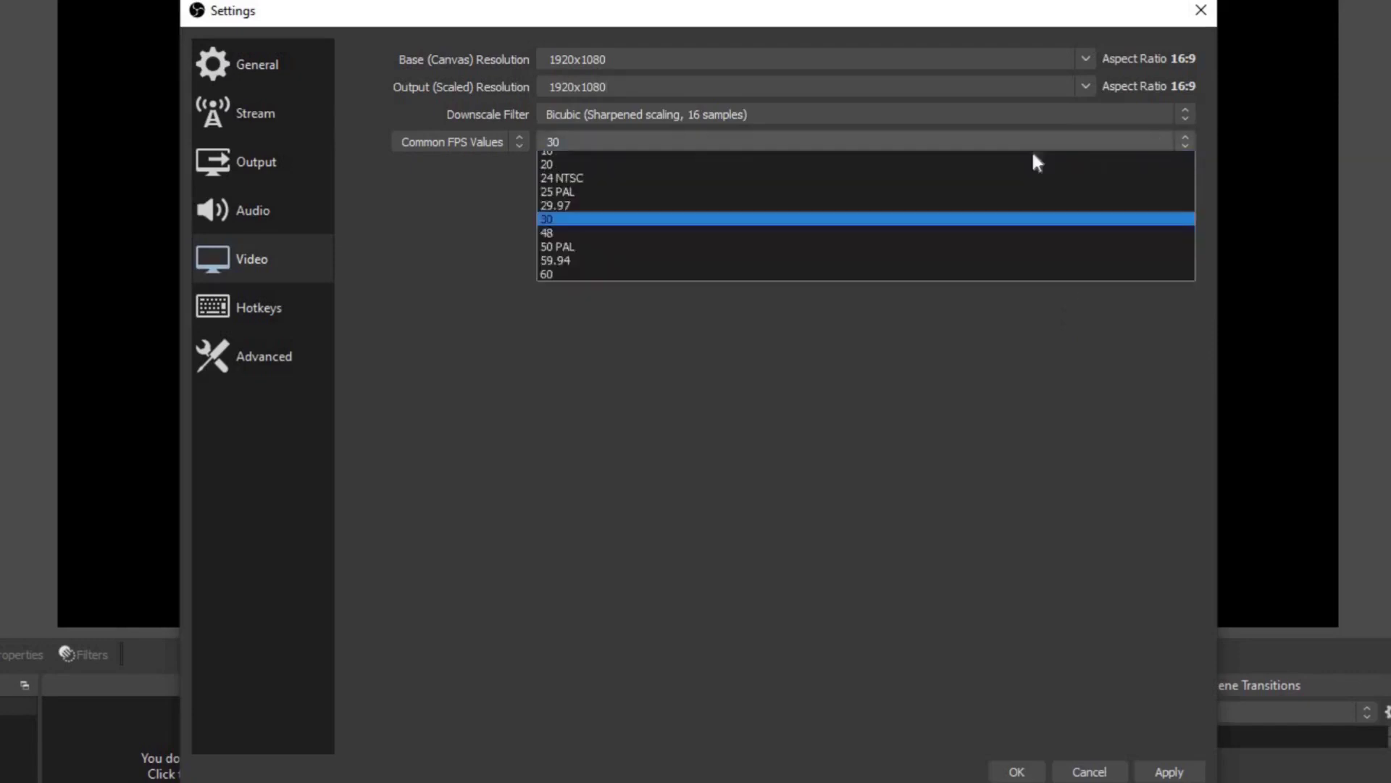
{"action": "left_click", "coordinate": [558, 275]}
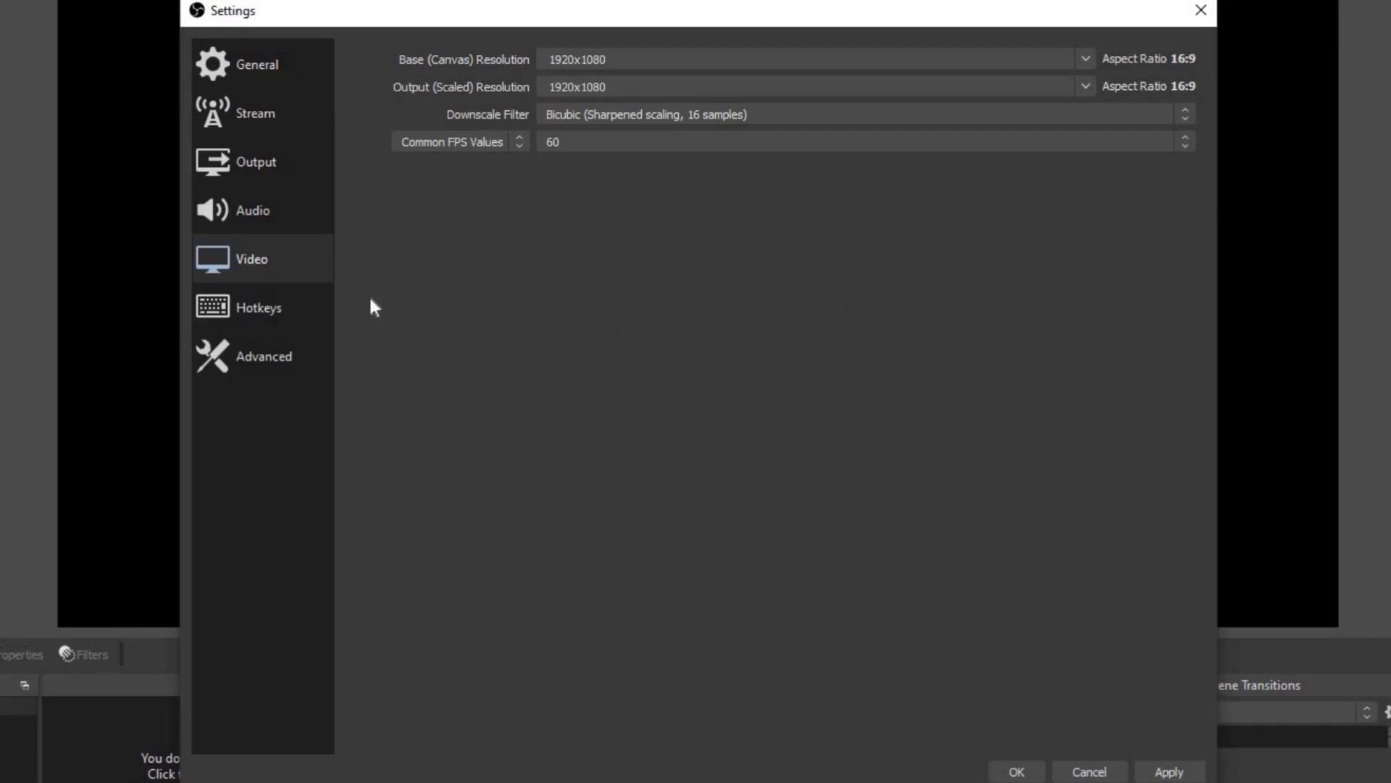
{"action": "left_click", "coordinate": [281, 308]}
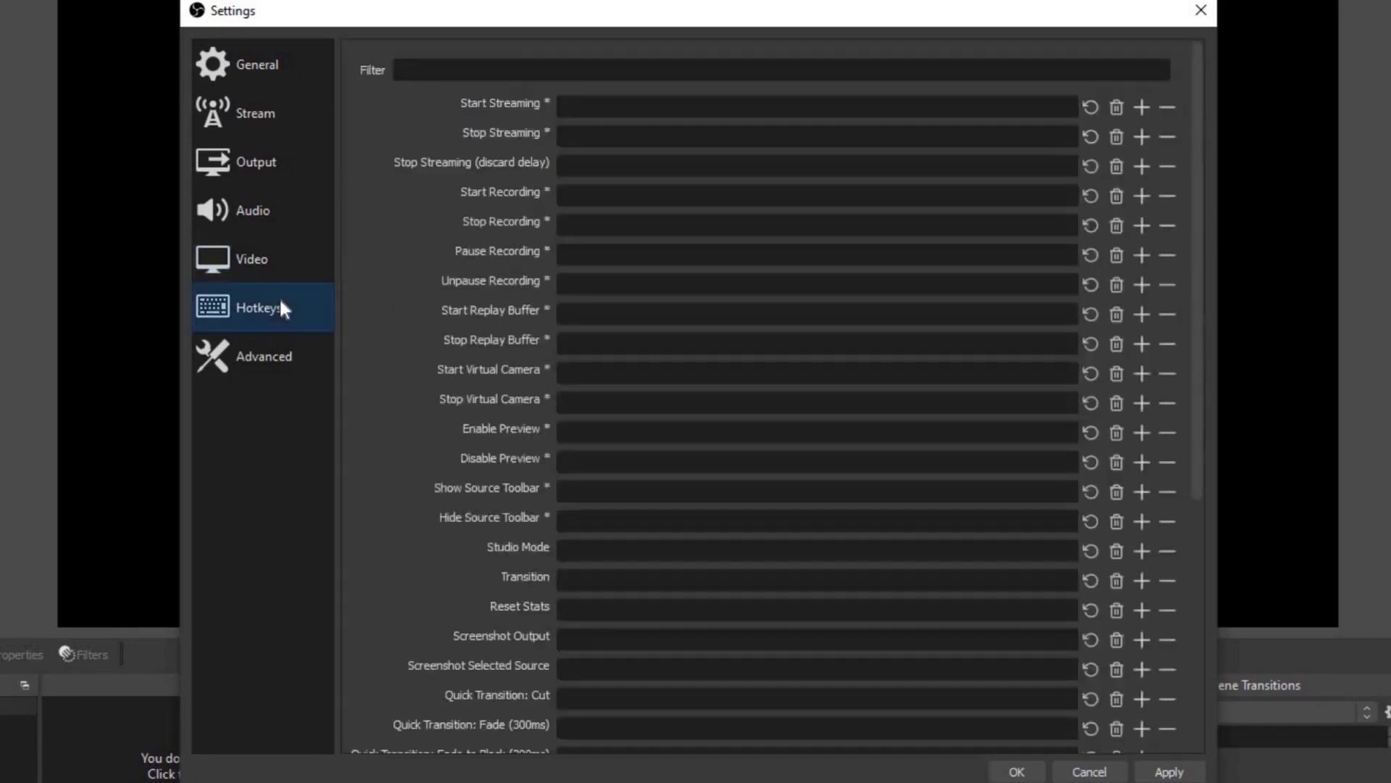
Step: Bind F1/F2 to Start/Stop Streaming and F3/F4 to Start/Stop Recording
{"action": "left_click", "coordinate": [1218, 397]}
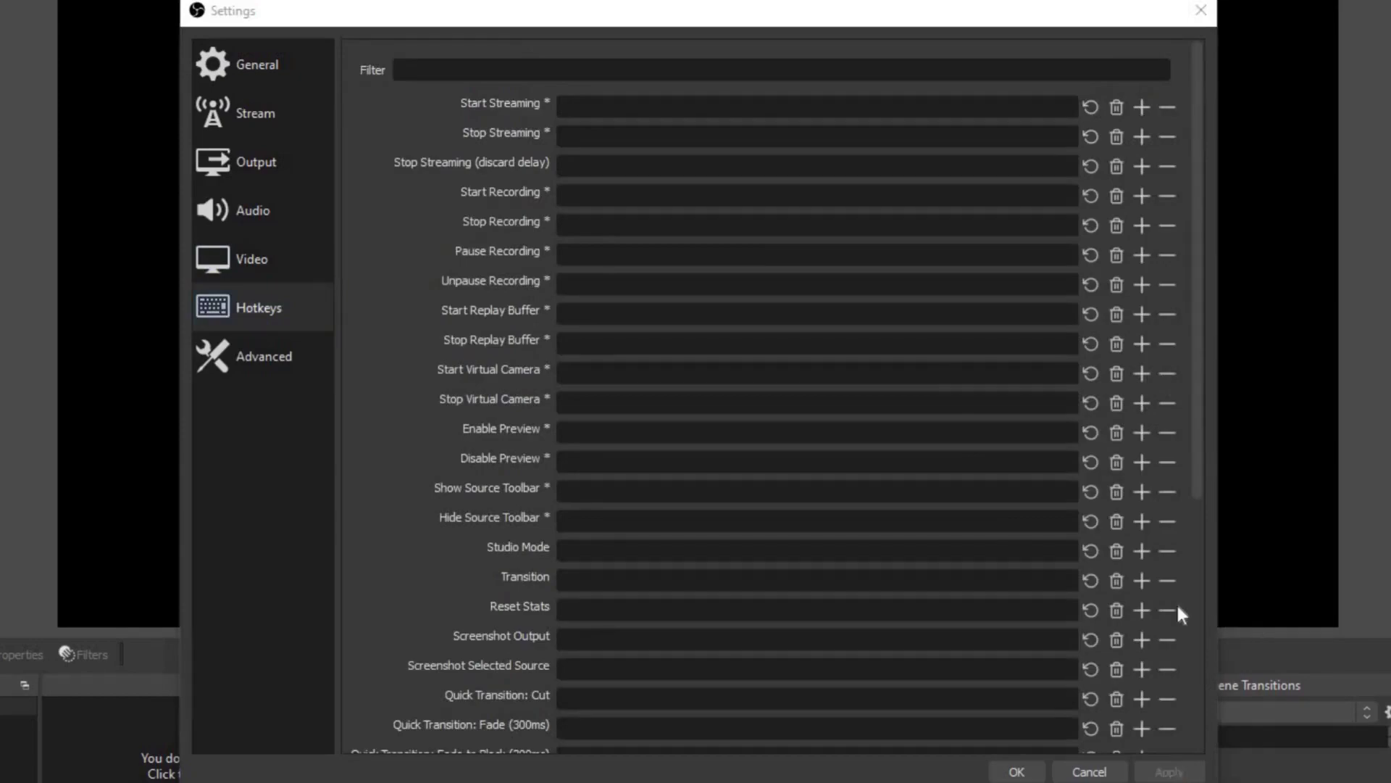
{"action": "left_click", "coordinate": [606, 108]}
{"action": "left_click", "coordinate": [607, 107]}
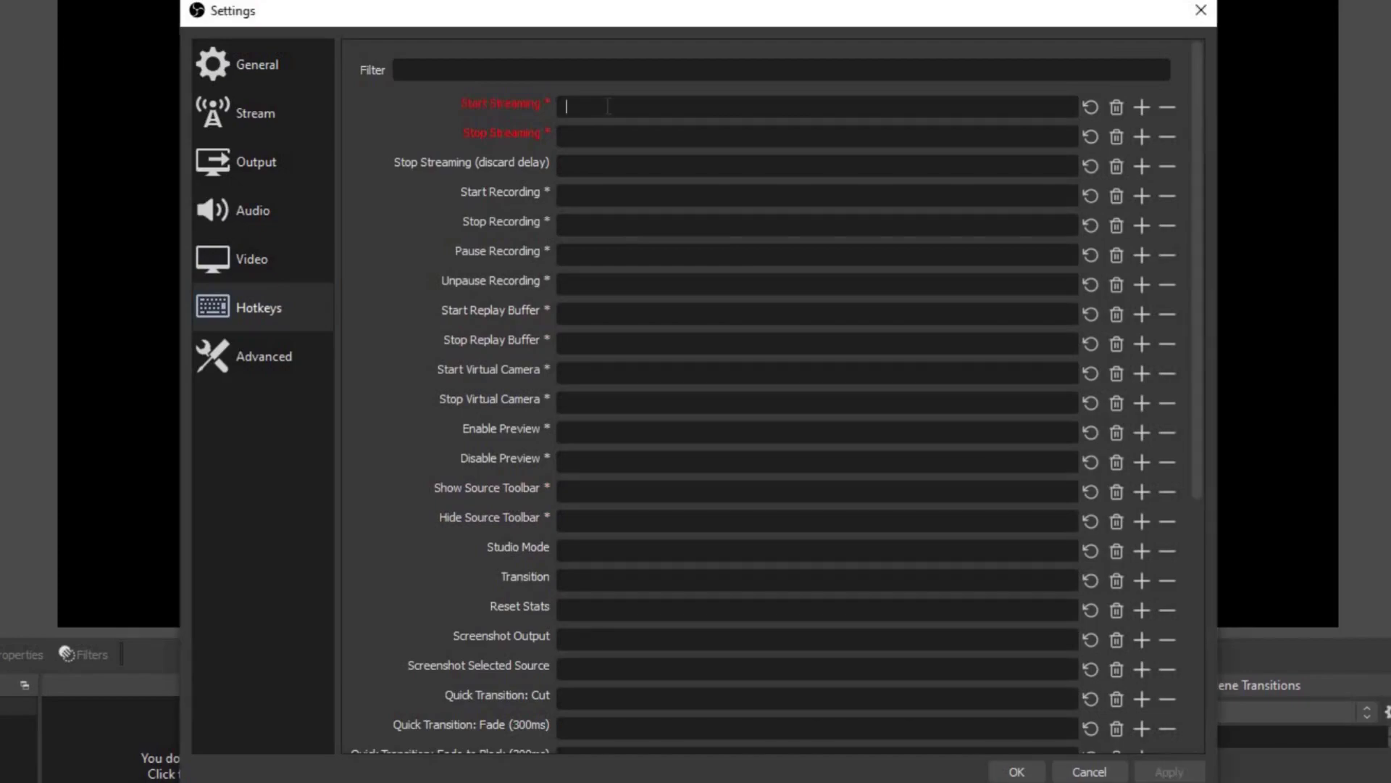
{"action": "key", "text": "F1"}
{"action": "key", "text": "F2"}
{"action": "left_click", "coordinate": [584, 194]}
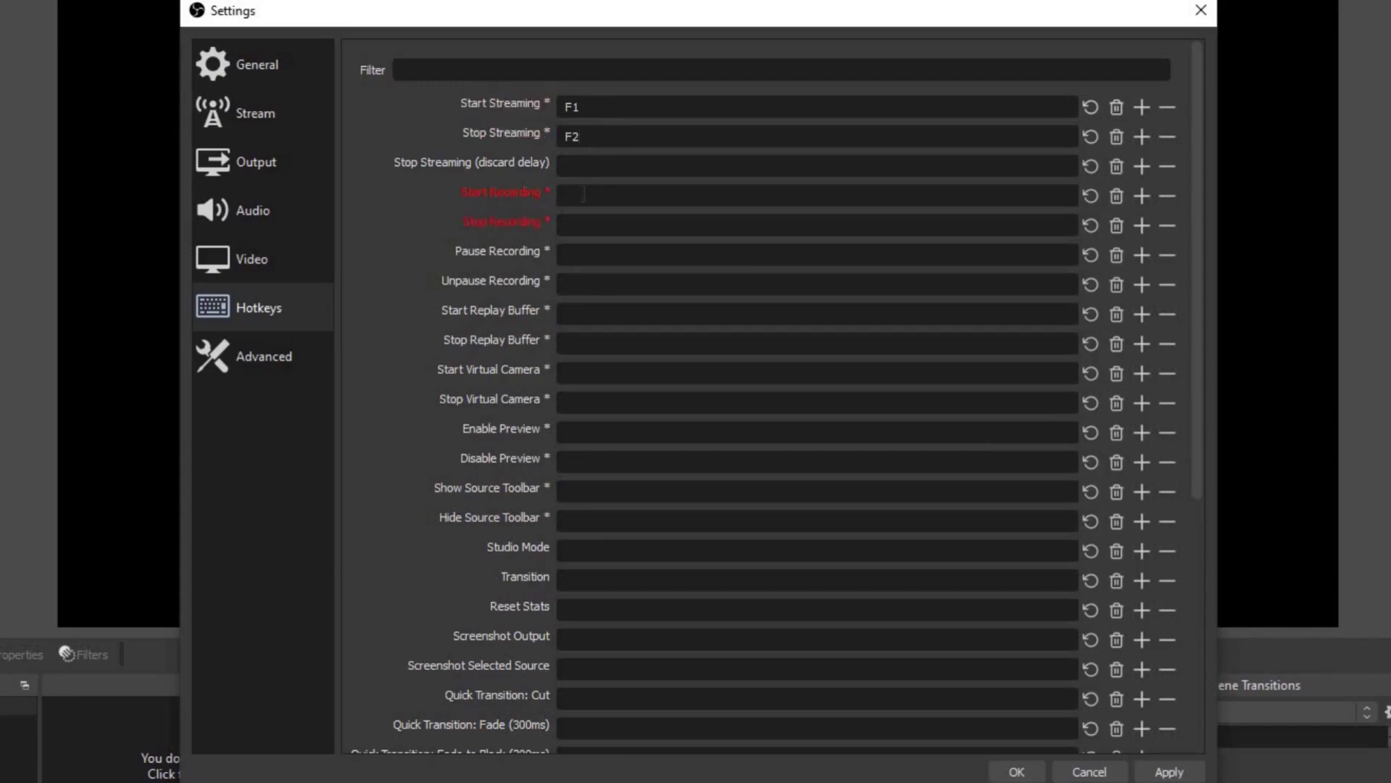
{"action": "key", "text": "F3"}
{"action": "key", "text": "F4"}
Step: Bind F5 to Pause Recording and F6 to Unpause Recording
{"action": "left_click", "coordinate": [585, 252]}
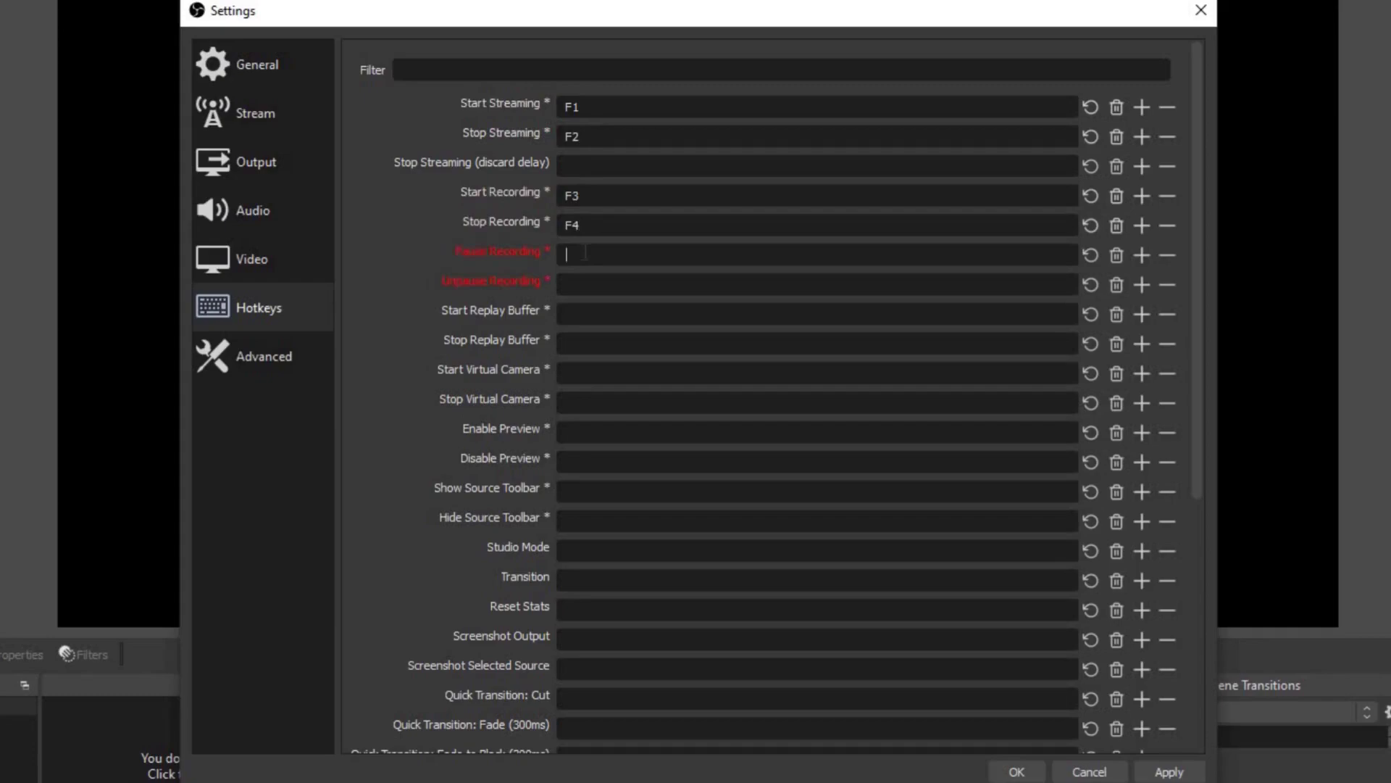
{"action": "key", "text": "F5"}
{"action": "key", "text": "F6"}
{"action": "left_click", "coordinate": [772, 318]}
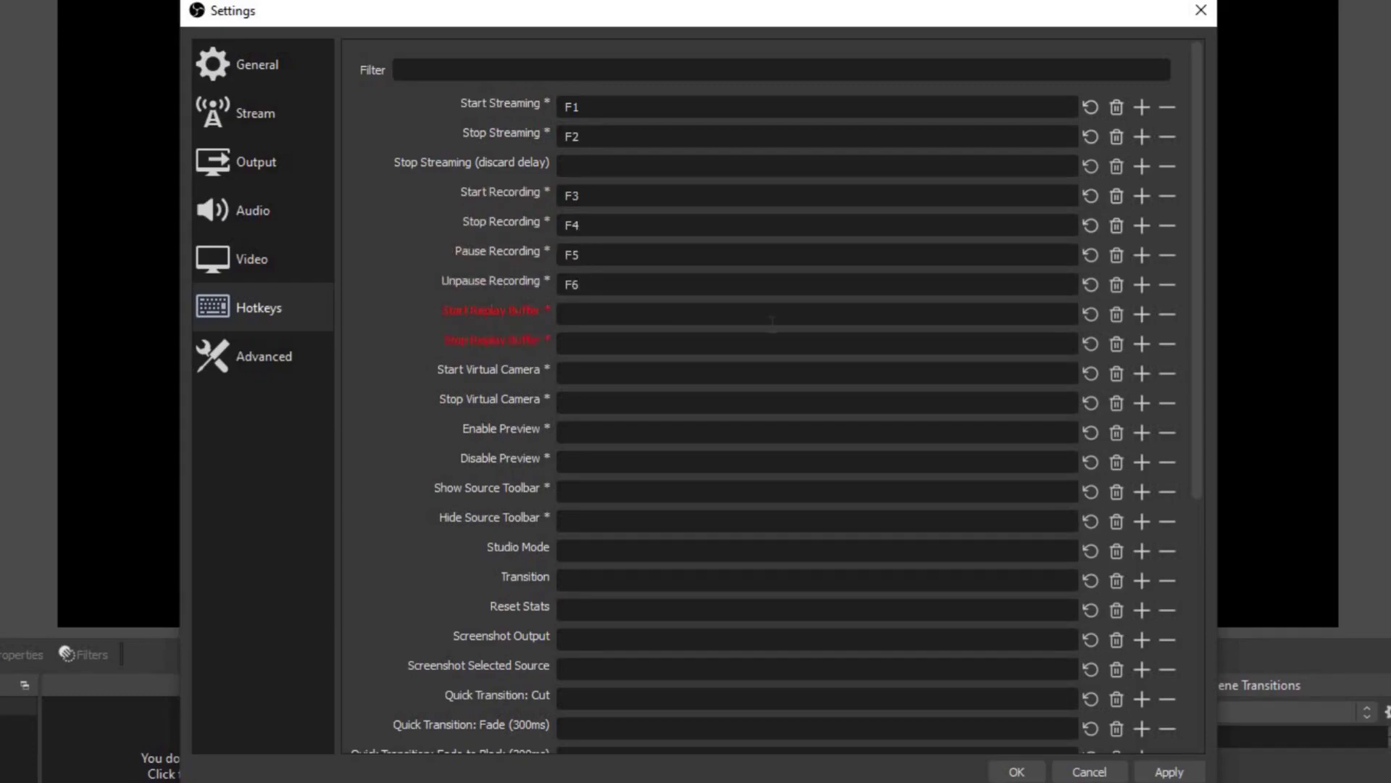
{"action": "scroll", "coordinate": [771, 326], "scroll_direction": "down", "scroll_amount": 3}
{"action": "scroll", "coordinate": [772, 326], "scroll_direction": "down", "scroll_amount": 3}
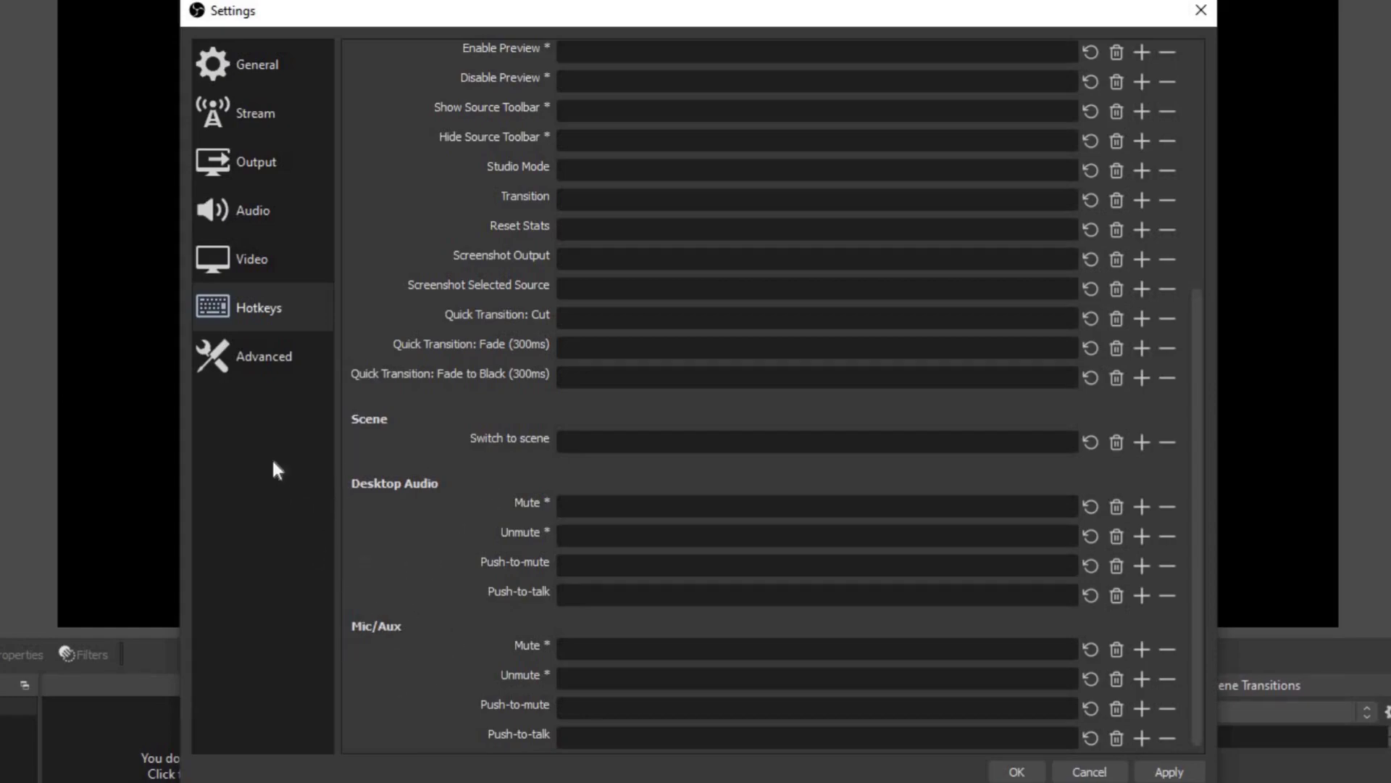
{"action": "left_click", "coordinate": [258, 361]}
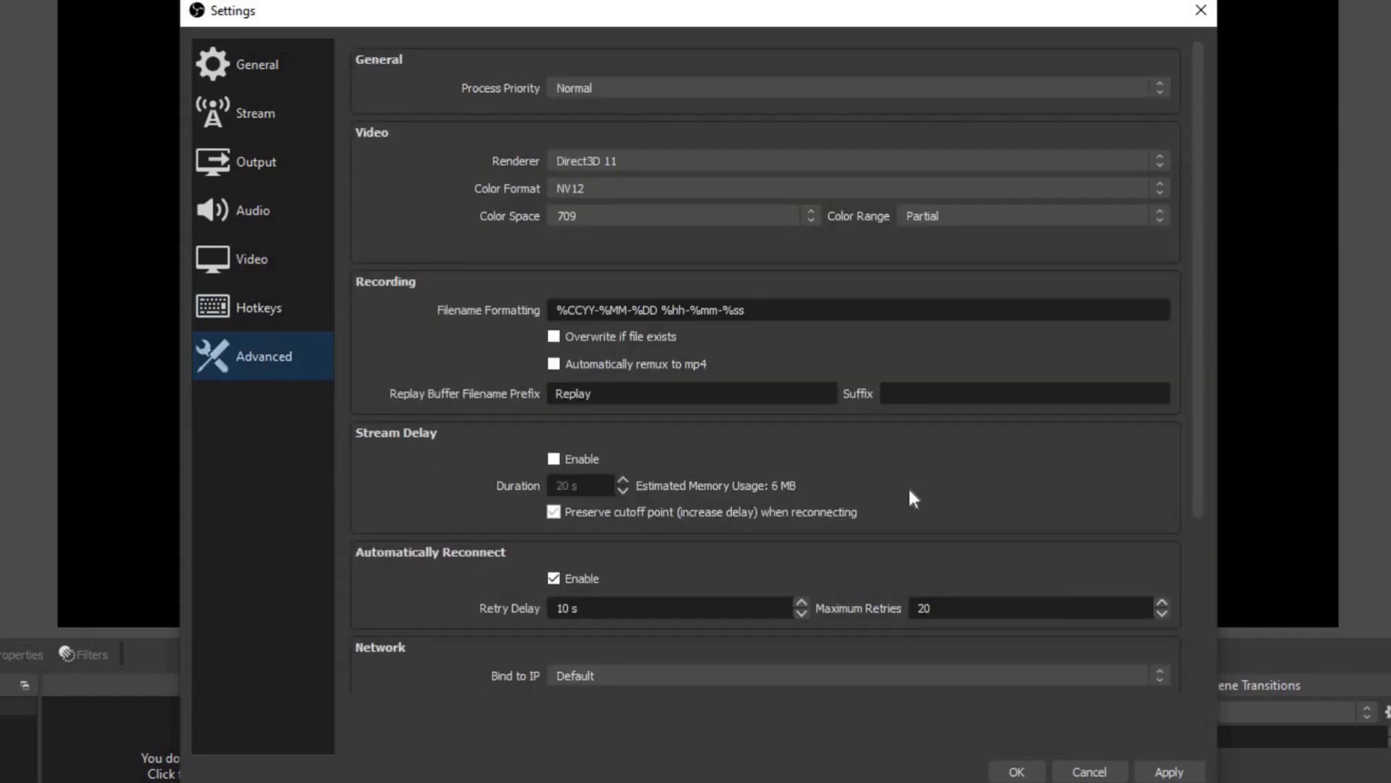
Step: Apply the video, hotkey and advanced settings, then close Settings with OK
{"action": "left_click", "coordinate": [1168, 771]}
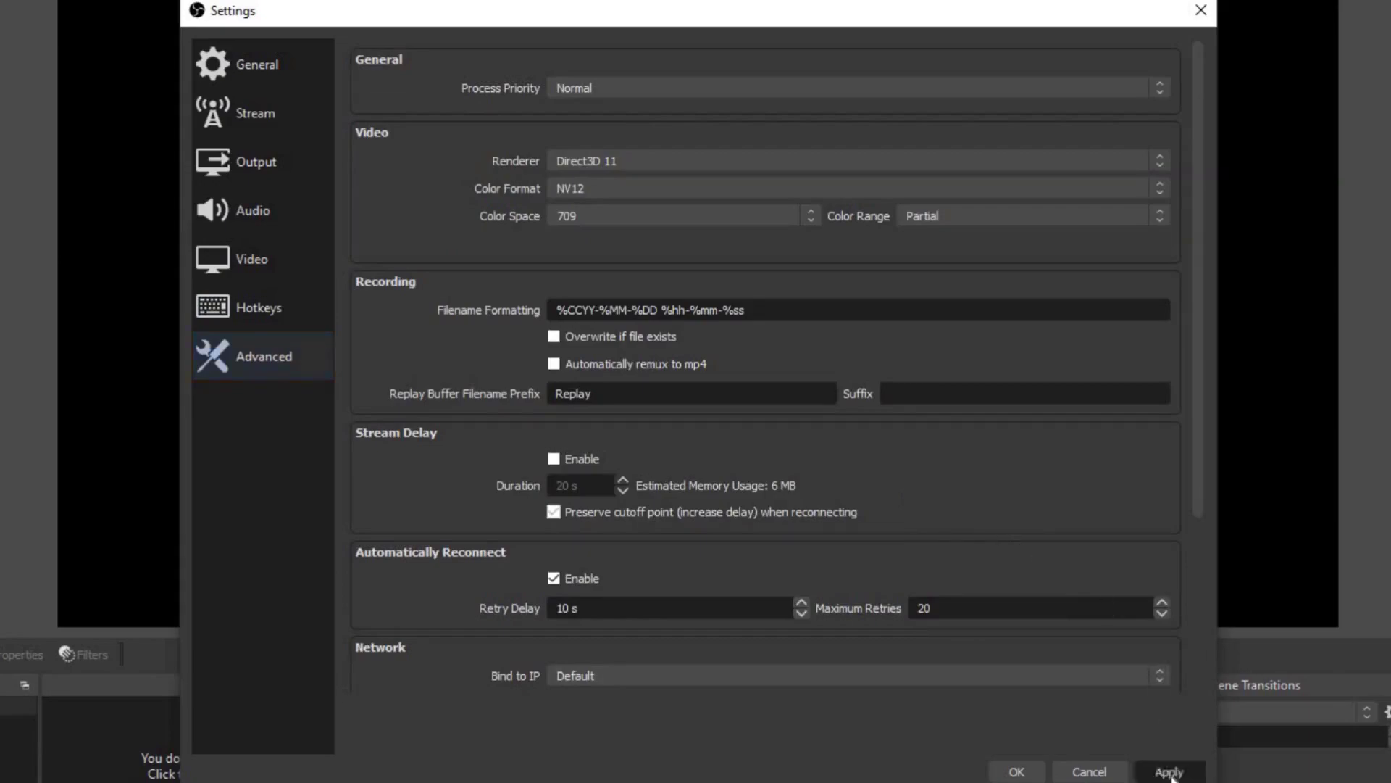
{"action": "left_click", "coordinate": [1017, 772]}
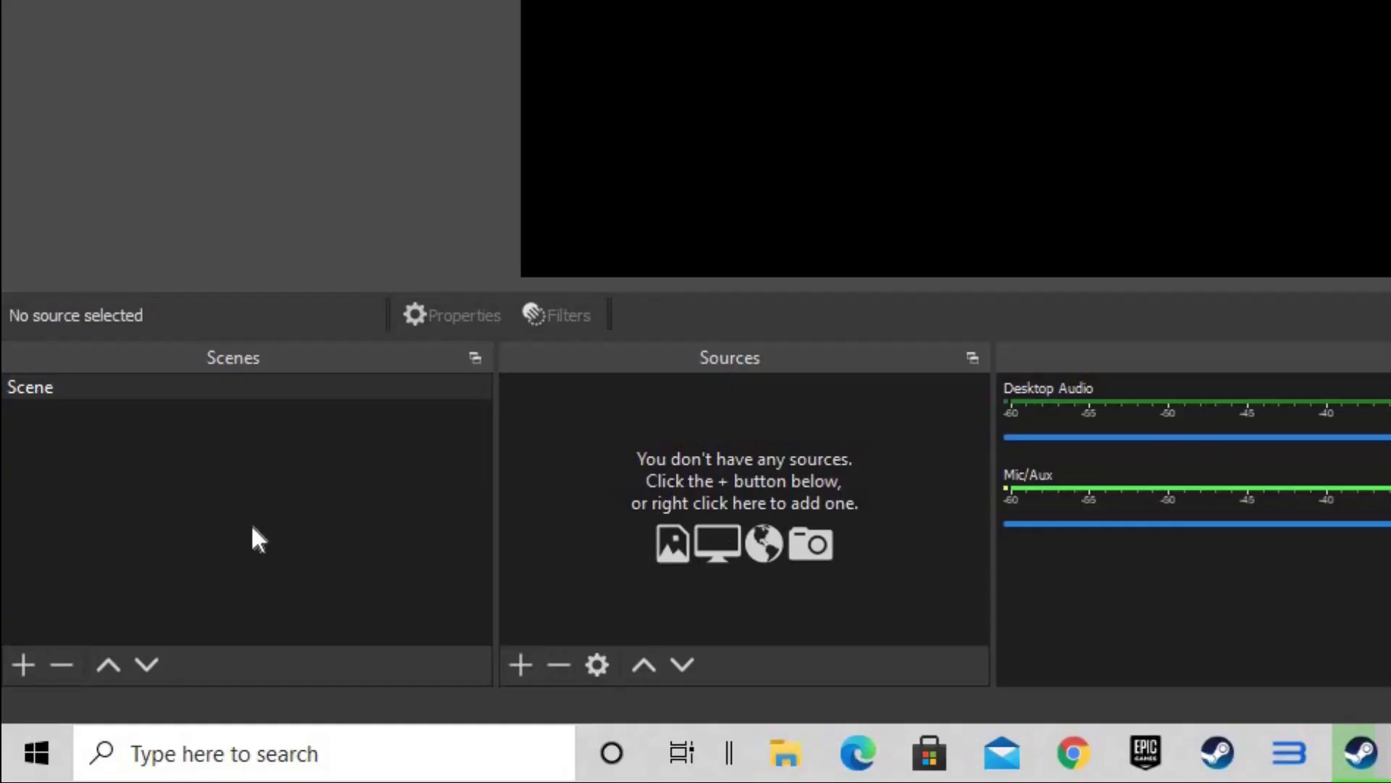
Step: Add a new scene named Webcam
{"action": "right_click", "coordinate": [168, 484]}
{"action": "left_click", "coordinate": [208, 503]}
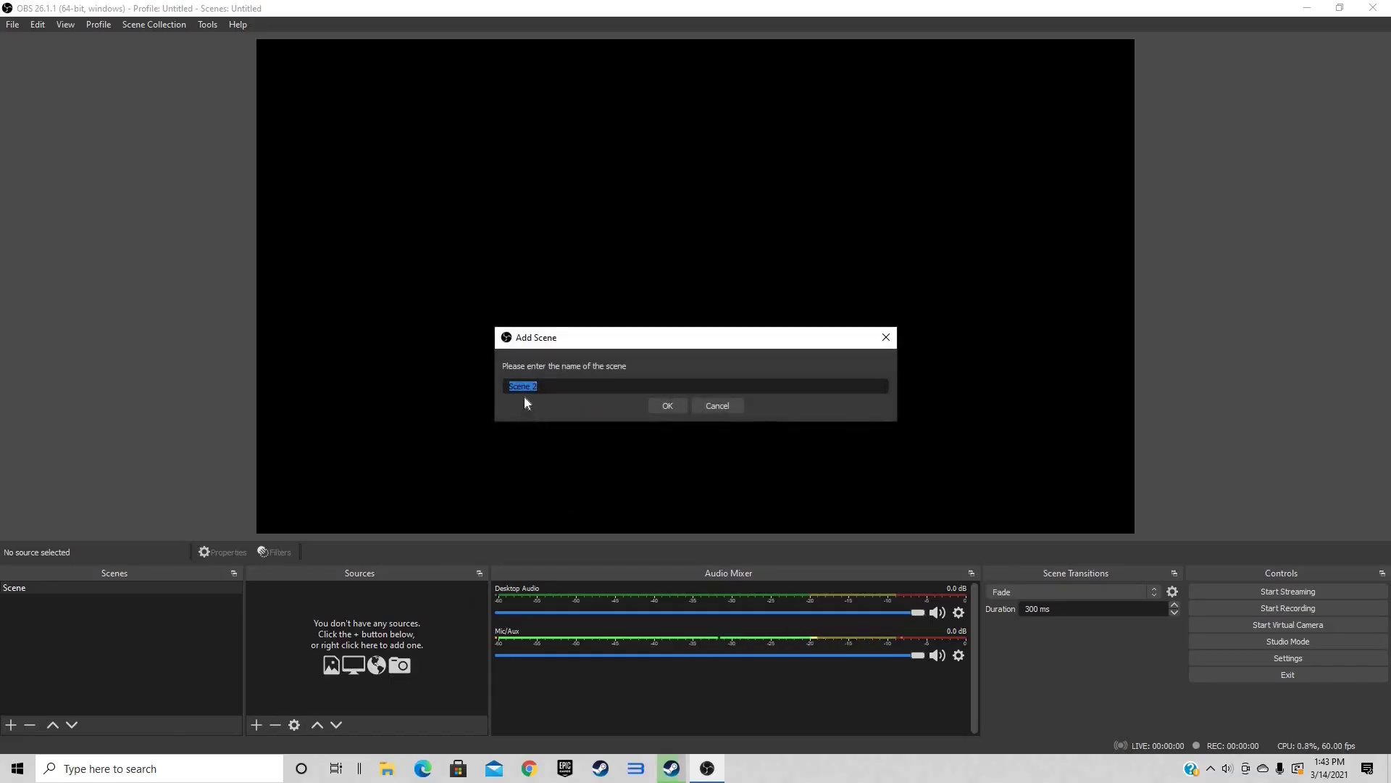
{"action": "key", "text": "BackSpace"}
{"action": "type", "text": "Webcam"}
{"action": "left_click", "coordinate": [669, 404]}
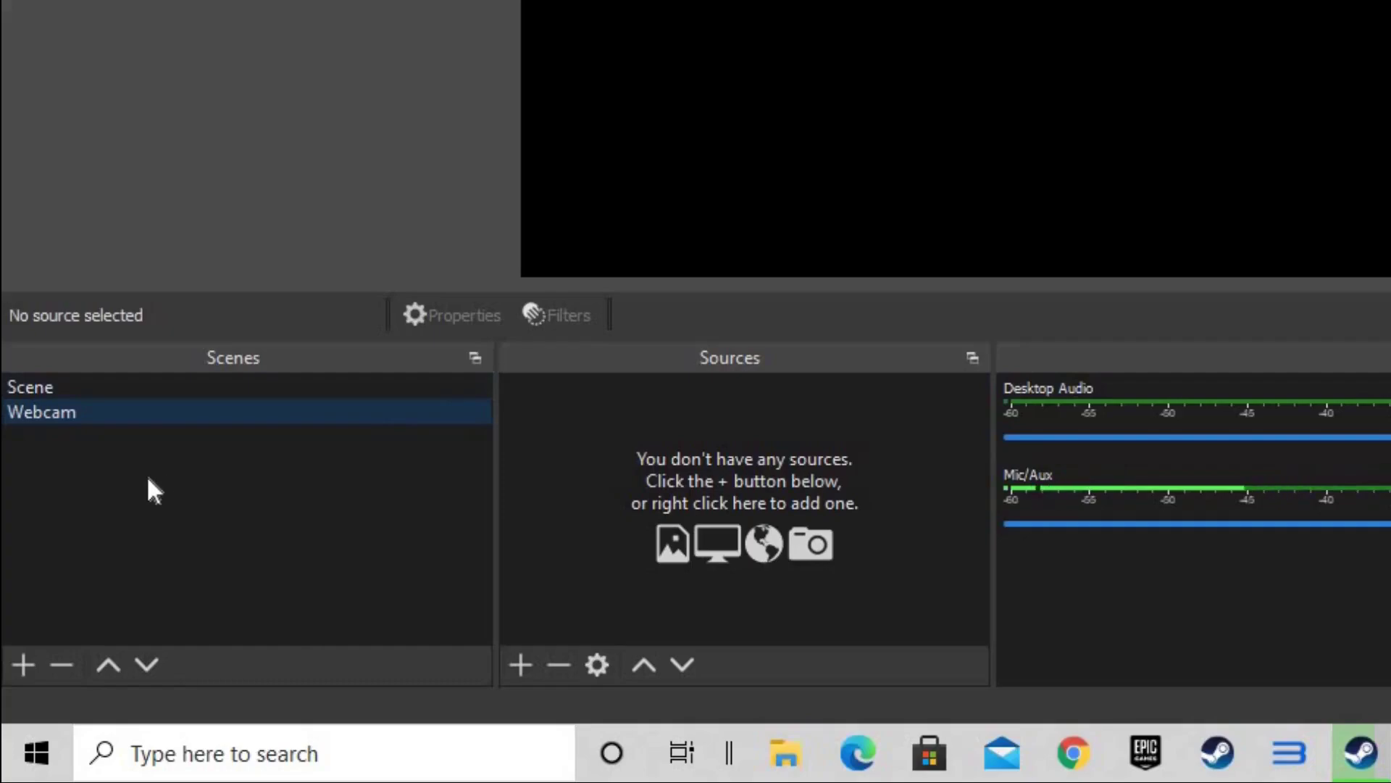
Step: Add another scene named End Stream
{"action": "right_click", "coordinate": [149, 489]}
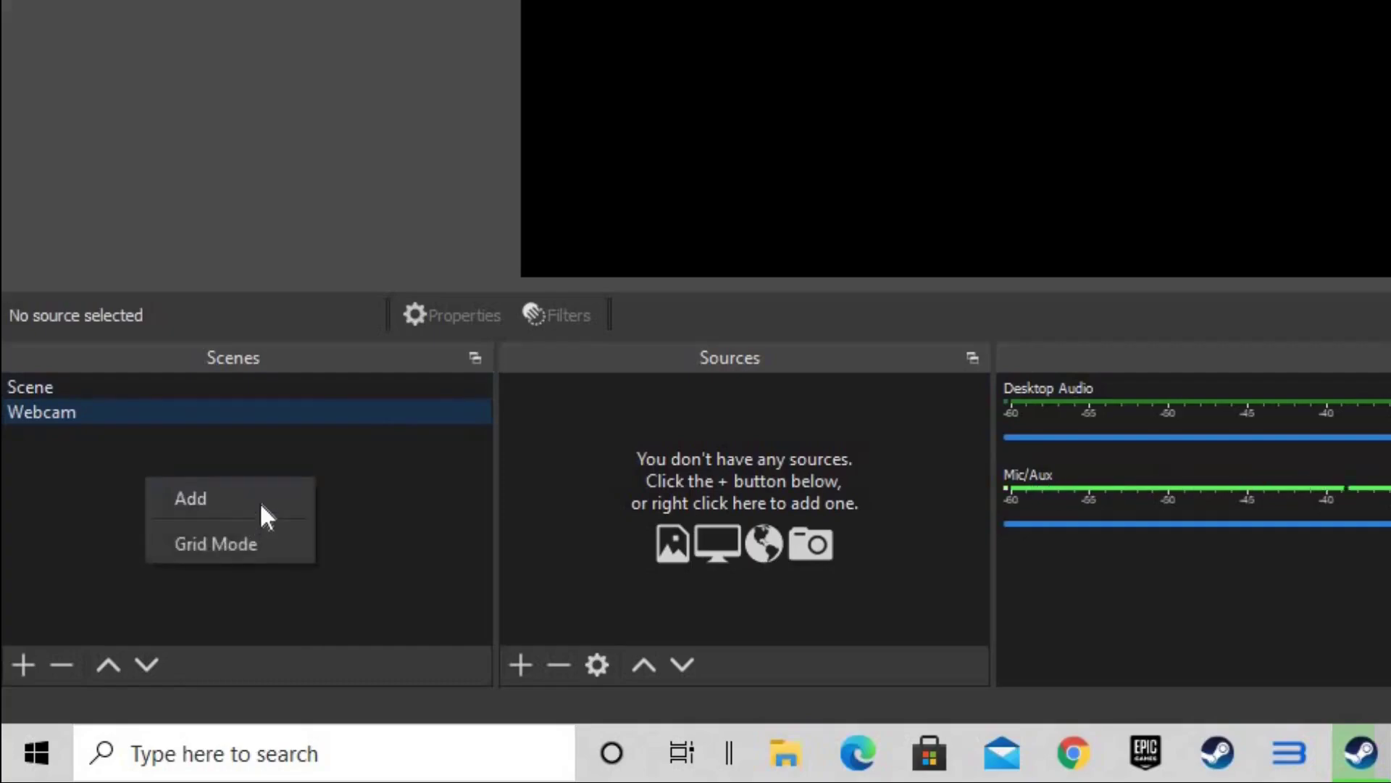
{"action": "left_click", "coordinate": [261, 503]}
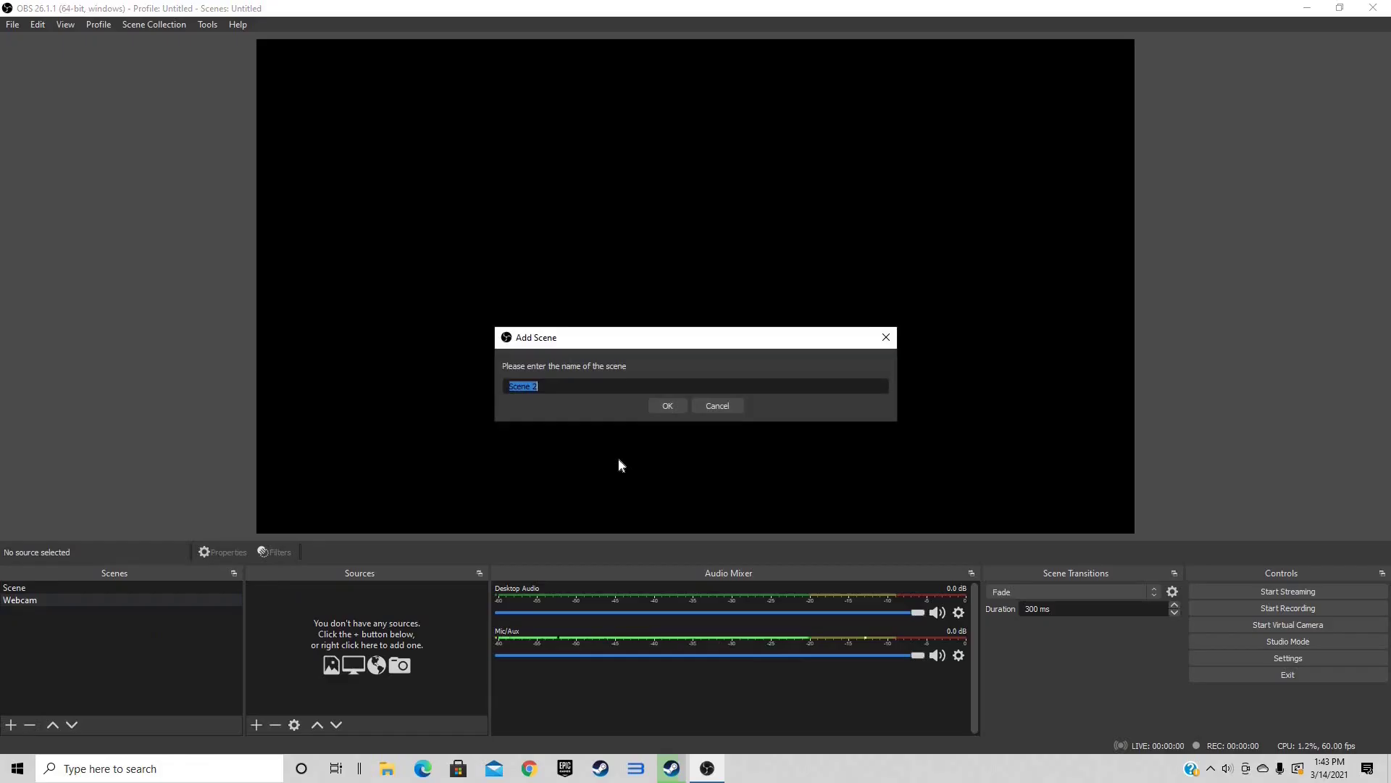
{"action": "key", "text": "BackSpace"}
{"action": "type", "text": "End Stream"}
{"action": "left_click", "coordinate": [665, 407]}
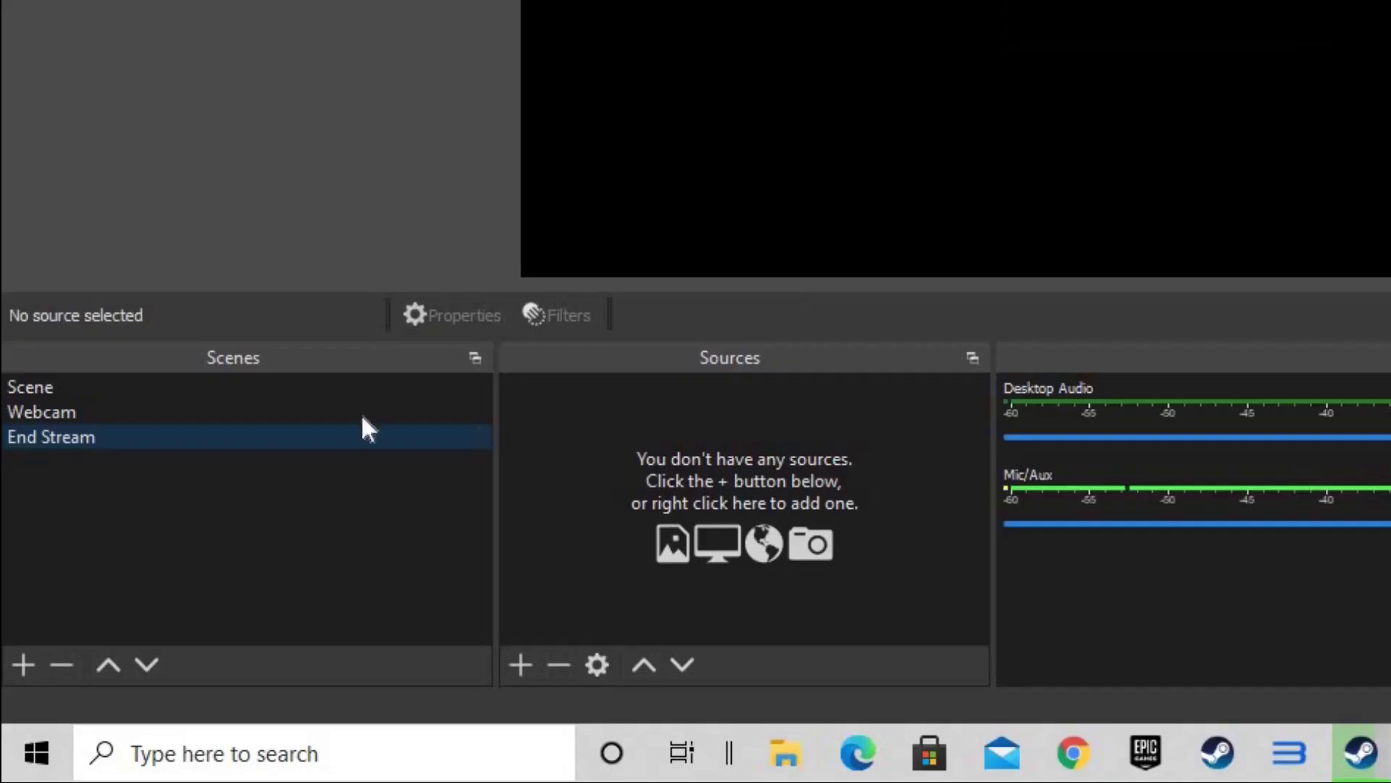
Step: Rename the original Scene to Desktop
{"action": "right_click", "coordinate": [41, 385]}
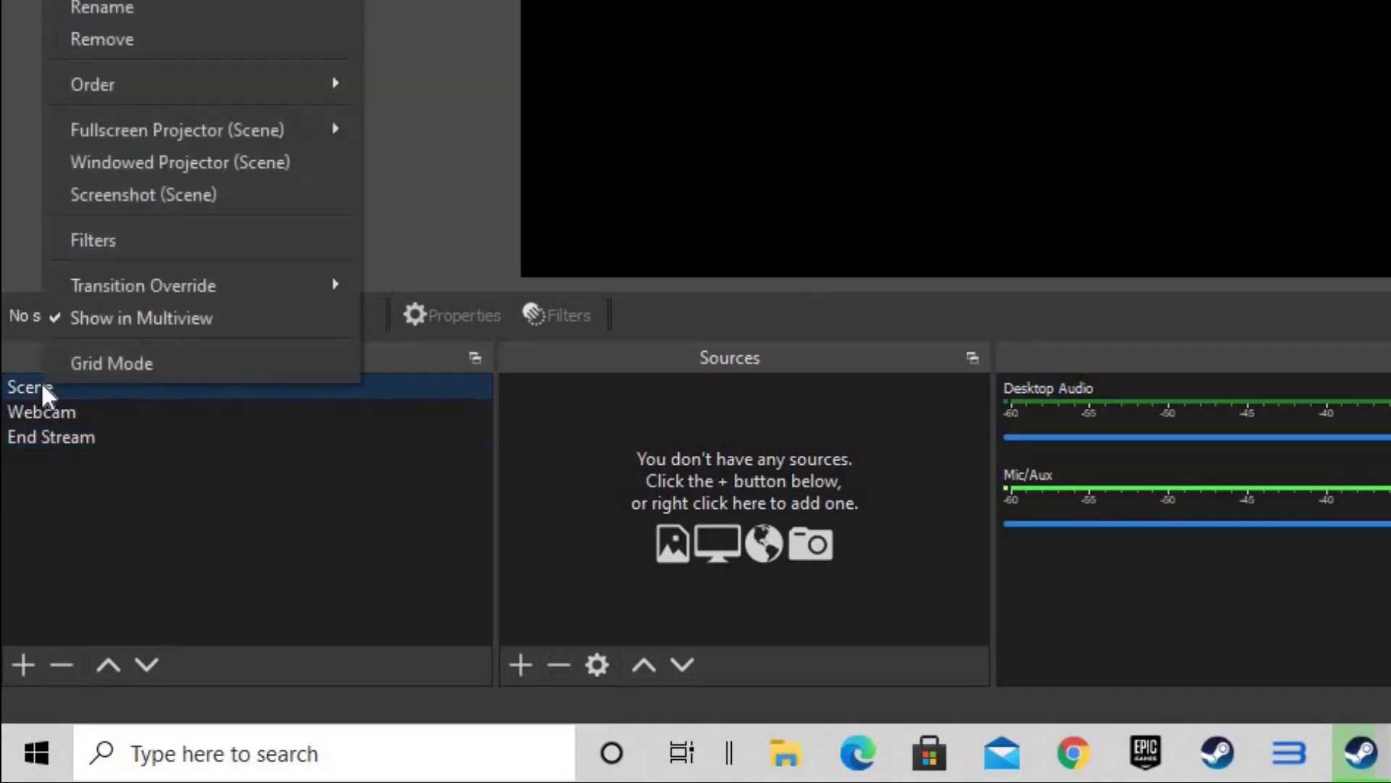
{"action": "left_click", "coordinate": [130, 10]}
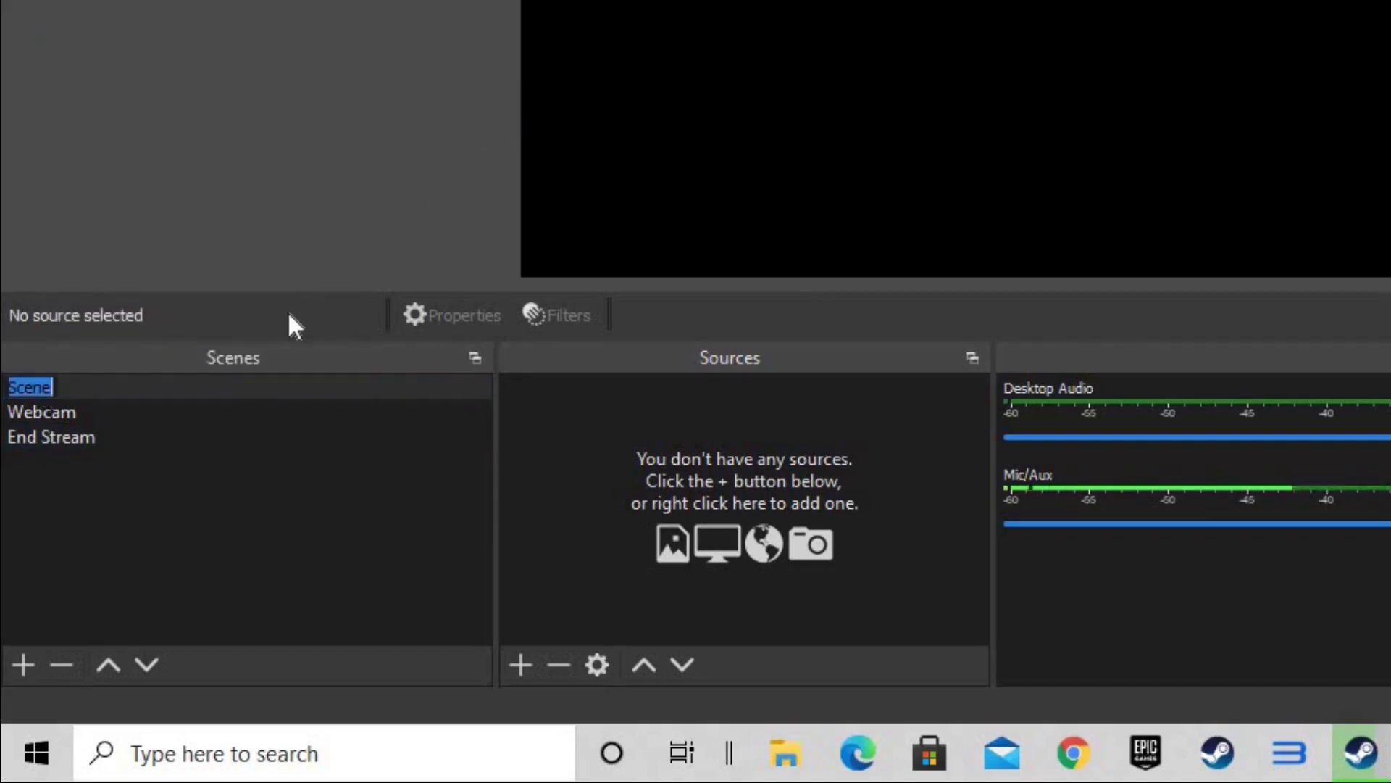
{"action": "key", "text": "BackSpace"}
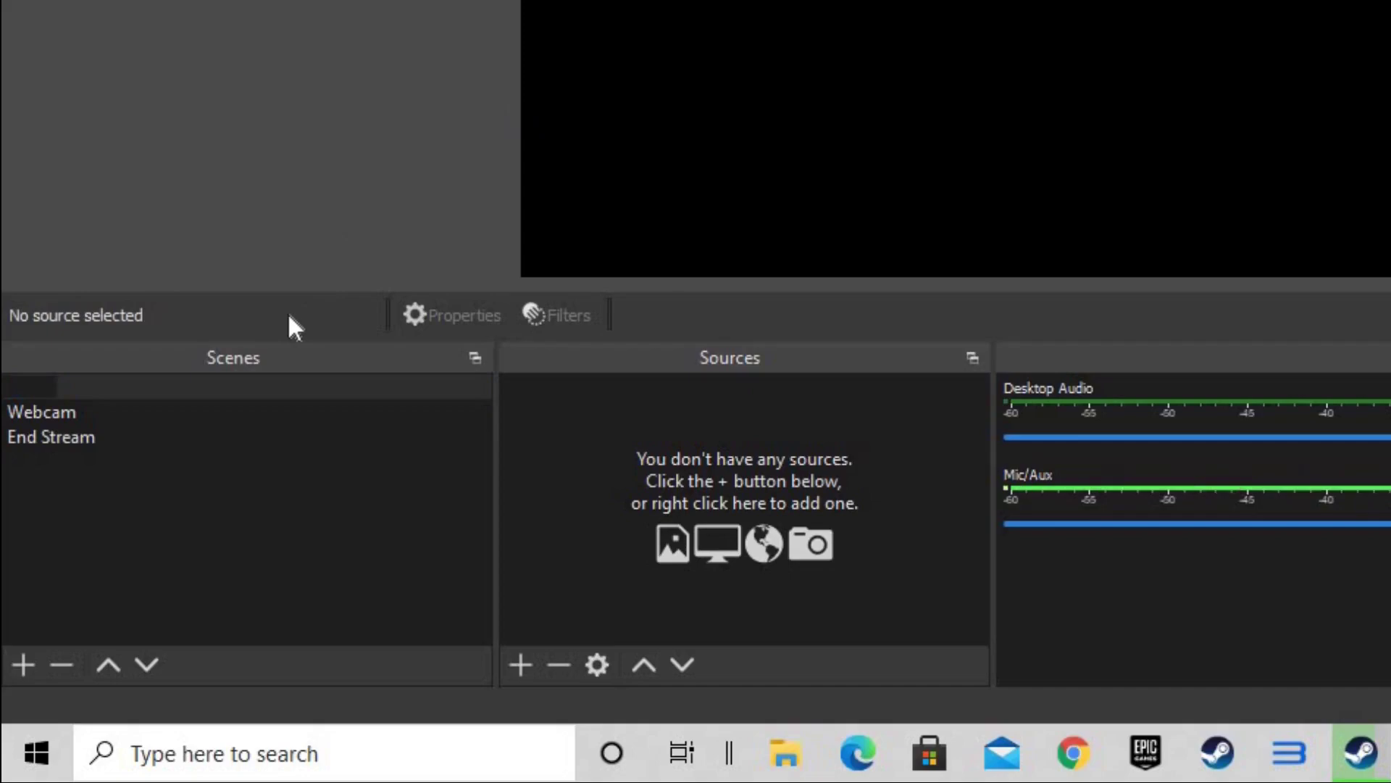
{"action": "type", "text": "Desktop"}
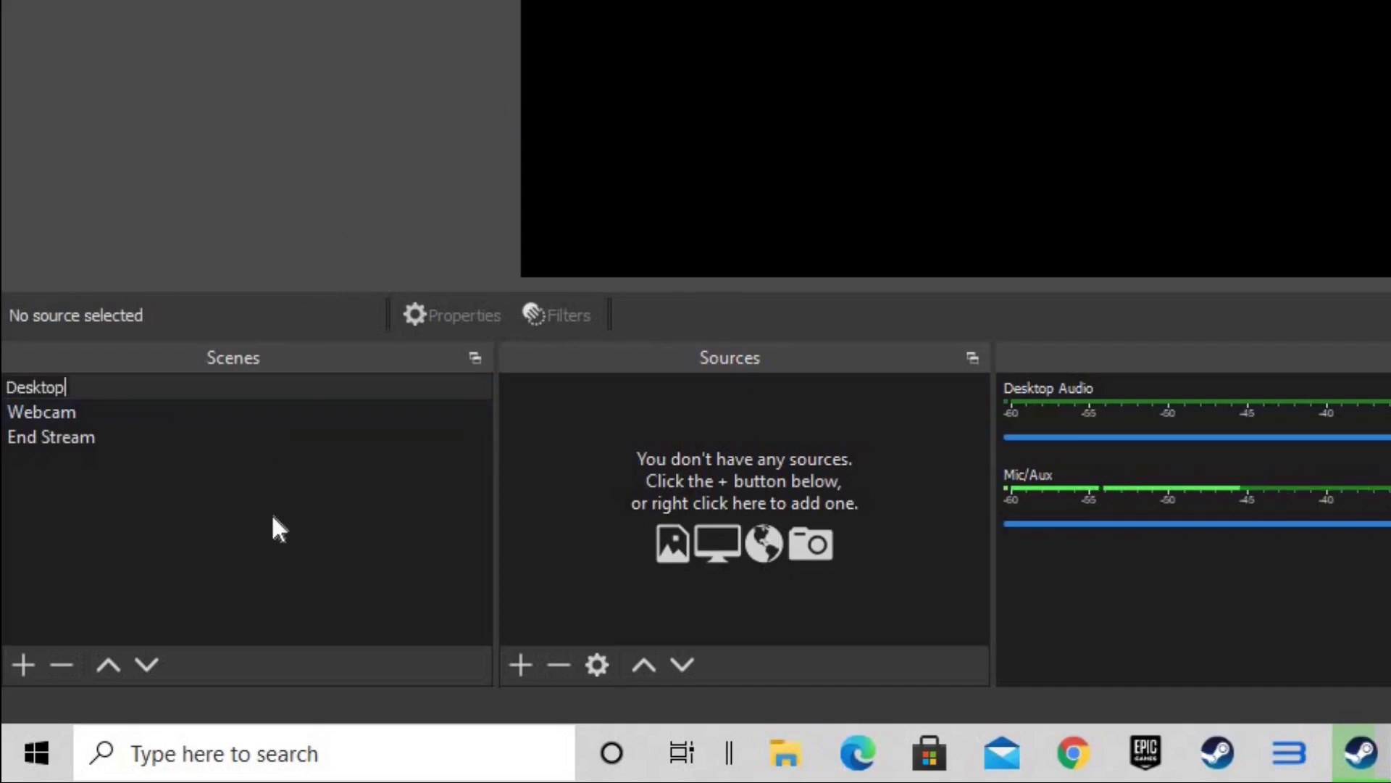
{"action": "key", "text": "Return"}
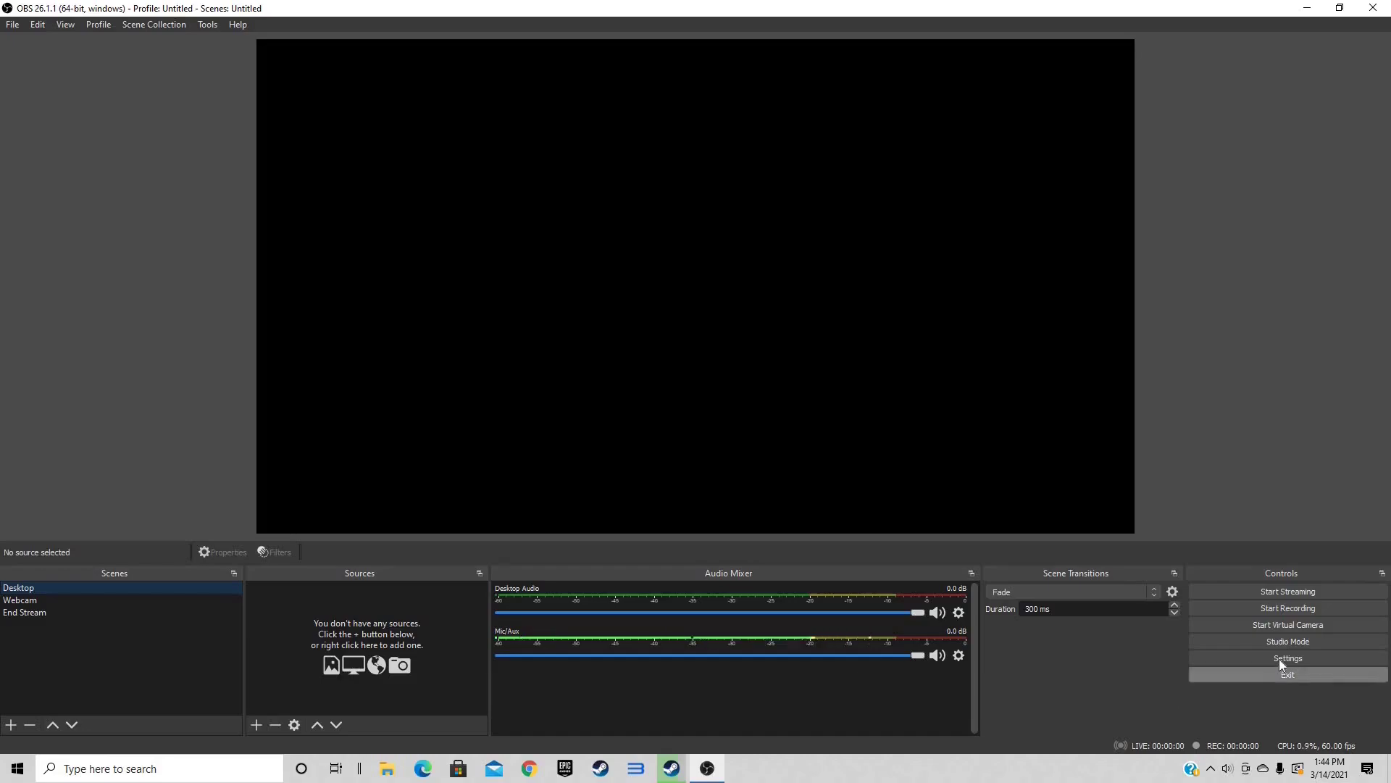
Step: Set scene-switch hotkeys F7 for Desktop, F8 for End Stream, Num Lock for Webcam, and save
{"action": "left_click", "coordinate": [1282, 658]}
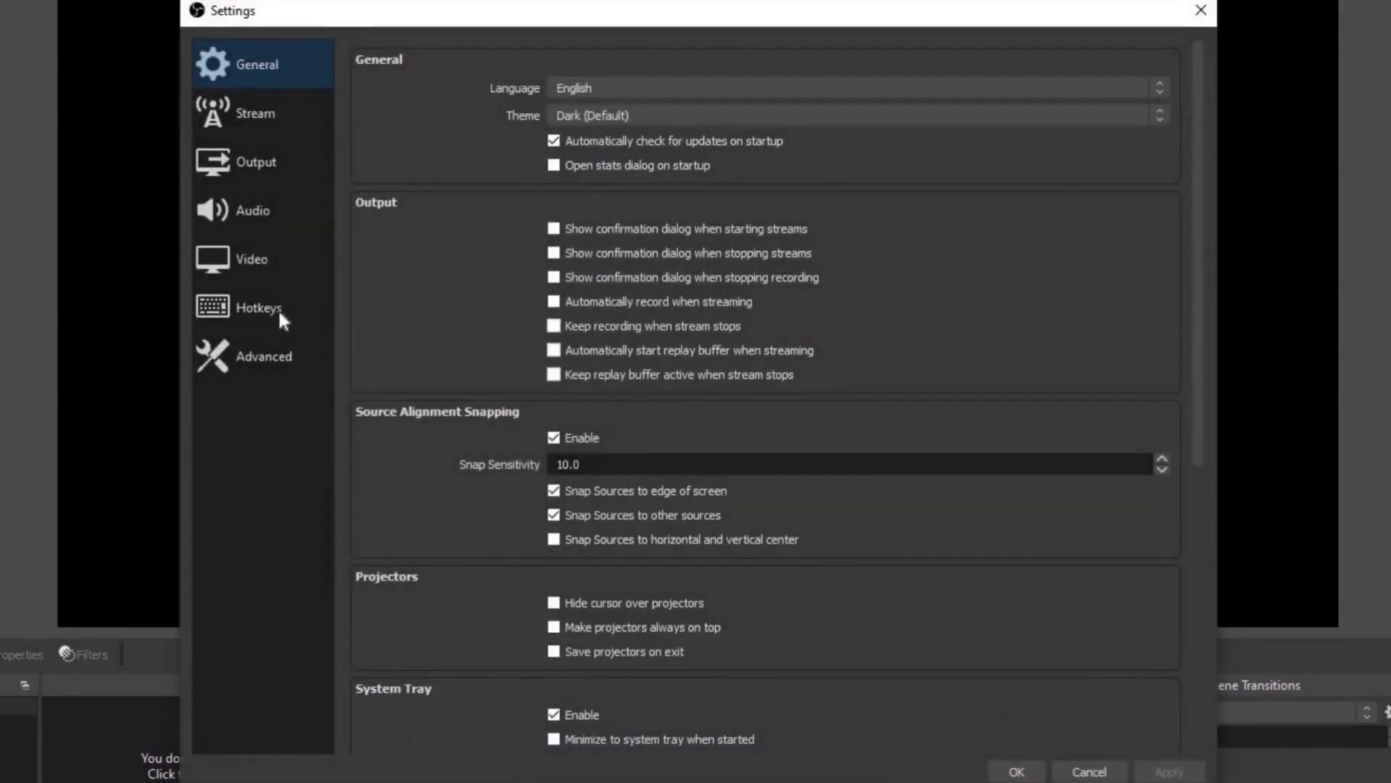
{"action": "left_click", "coordinate": [279, 311]}
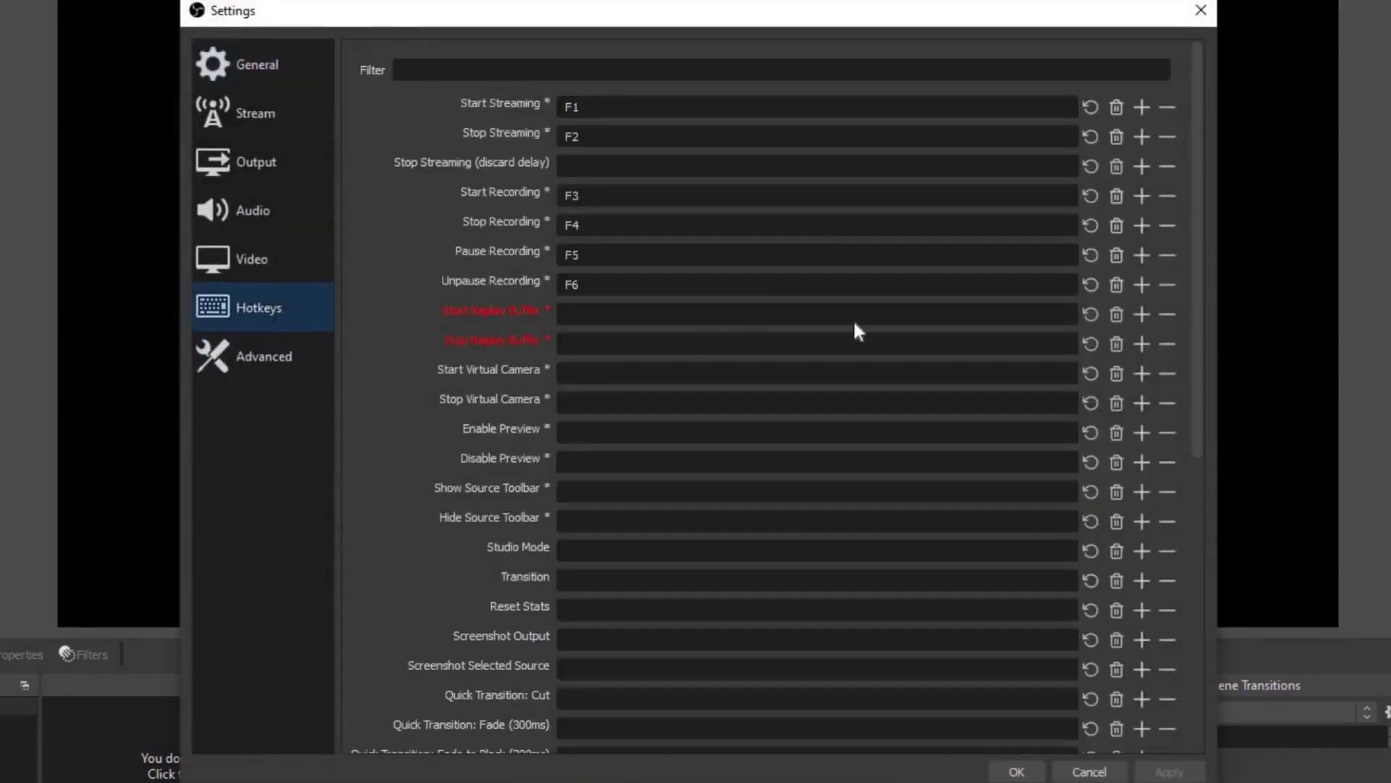
{"action": "scroll", "coordinate": [855, 330], "scroll_direction": "down", "scroll_amount": 2}
{"action": "scroll", "coordinate": [855, 324], "scroll_direction": "down", "scroll_amount": 5}
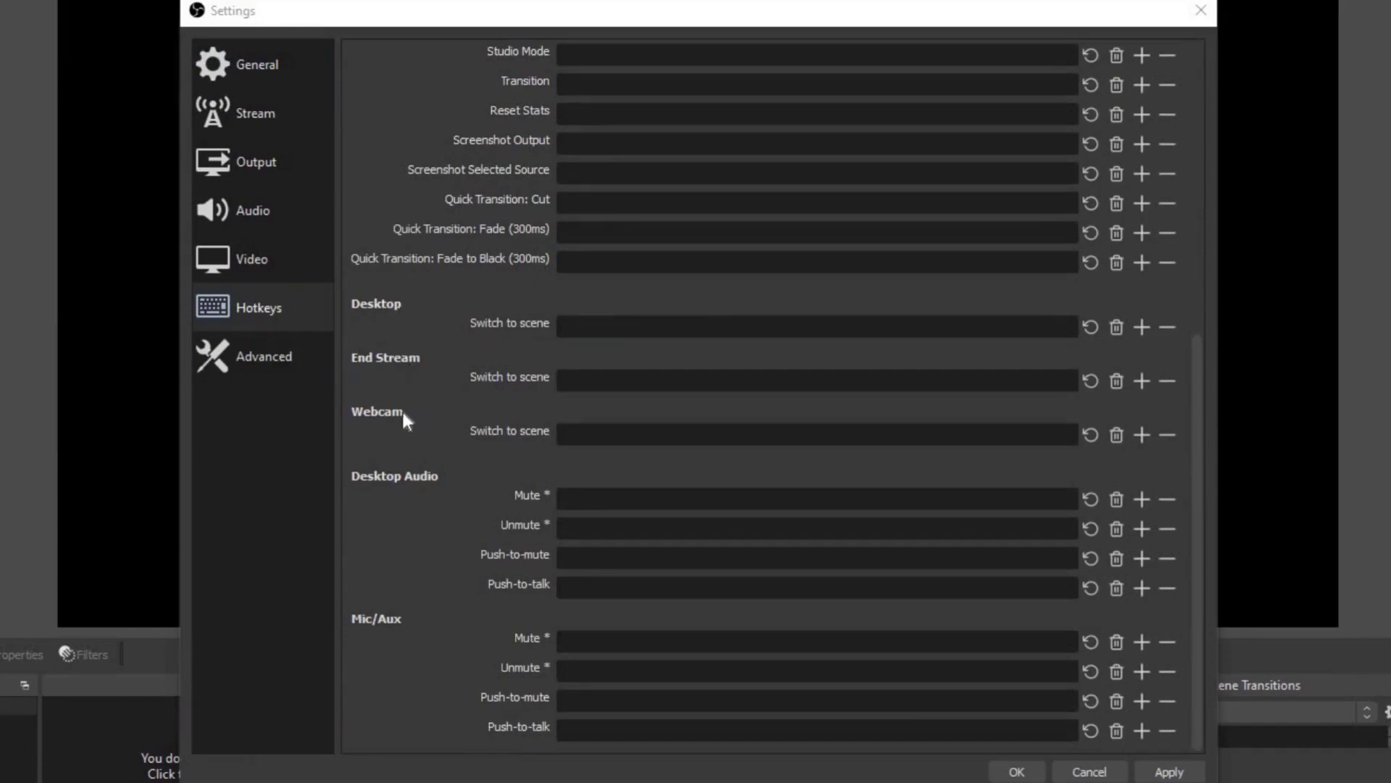
{"action": "left_click", "coordinate": [587, 331]}
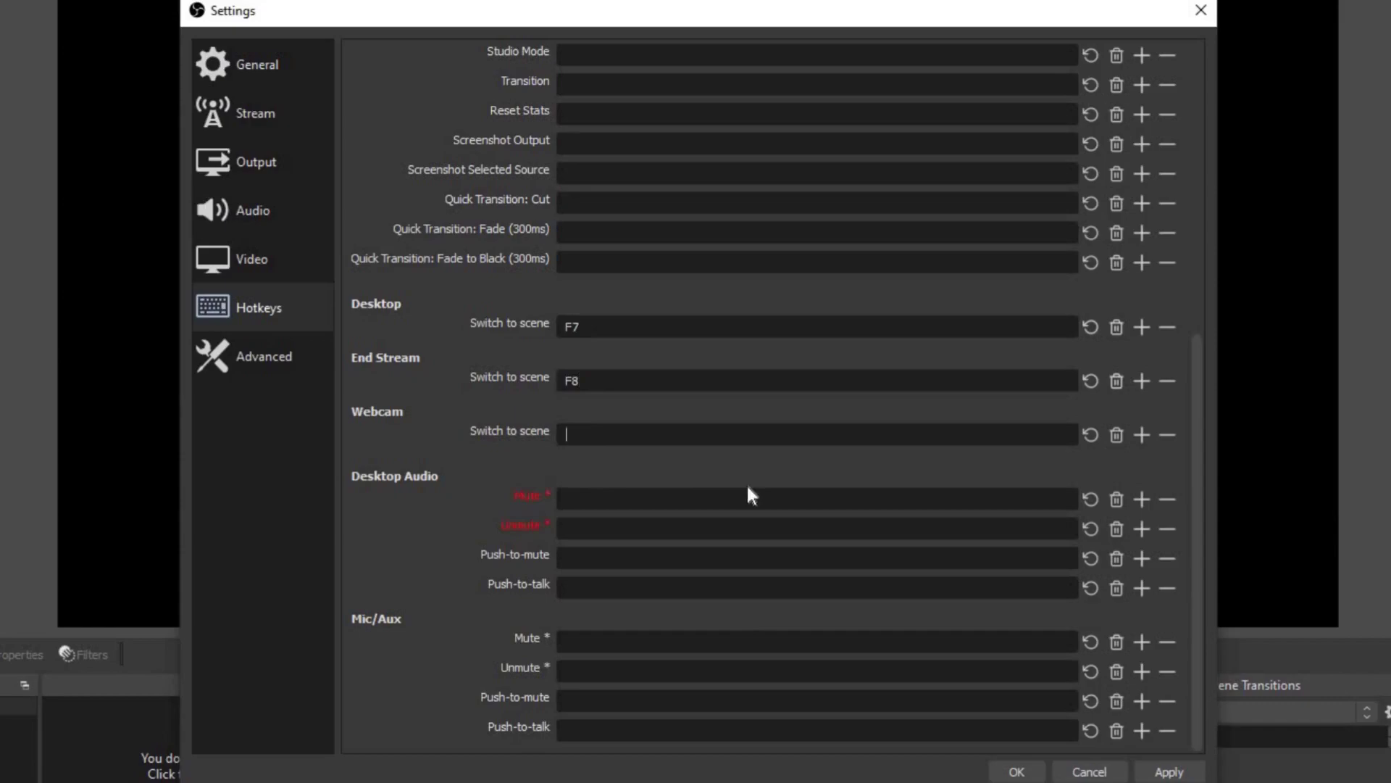
{"action": "key", "text": "Num_Lock"}
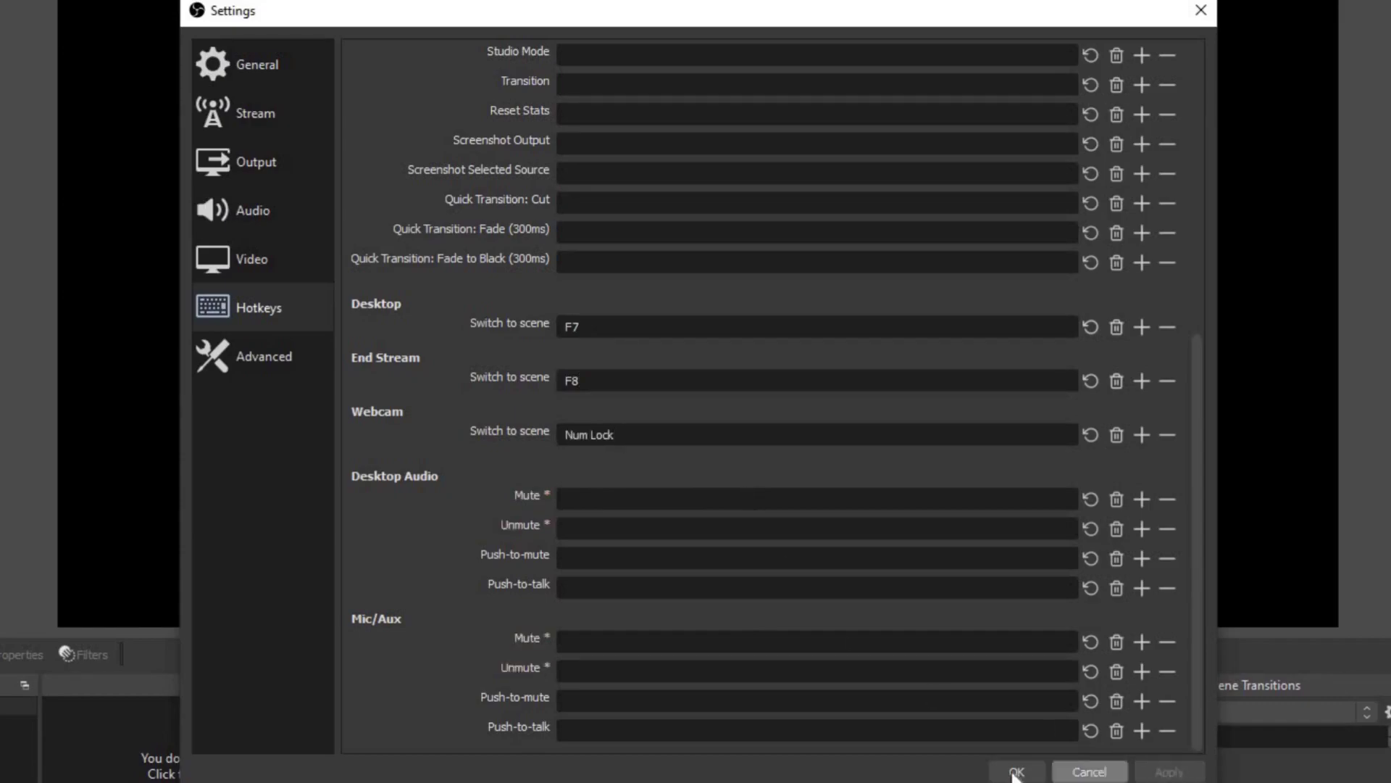
{"action": "left_click", "coordinate": [1016, 771]}
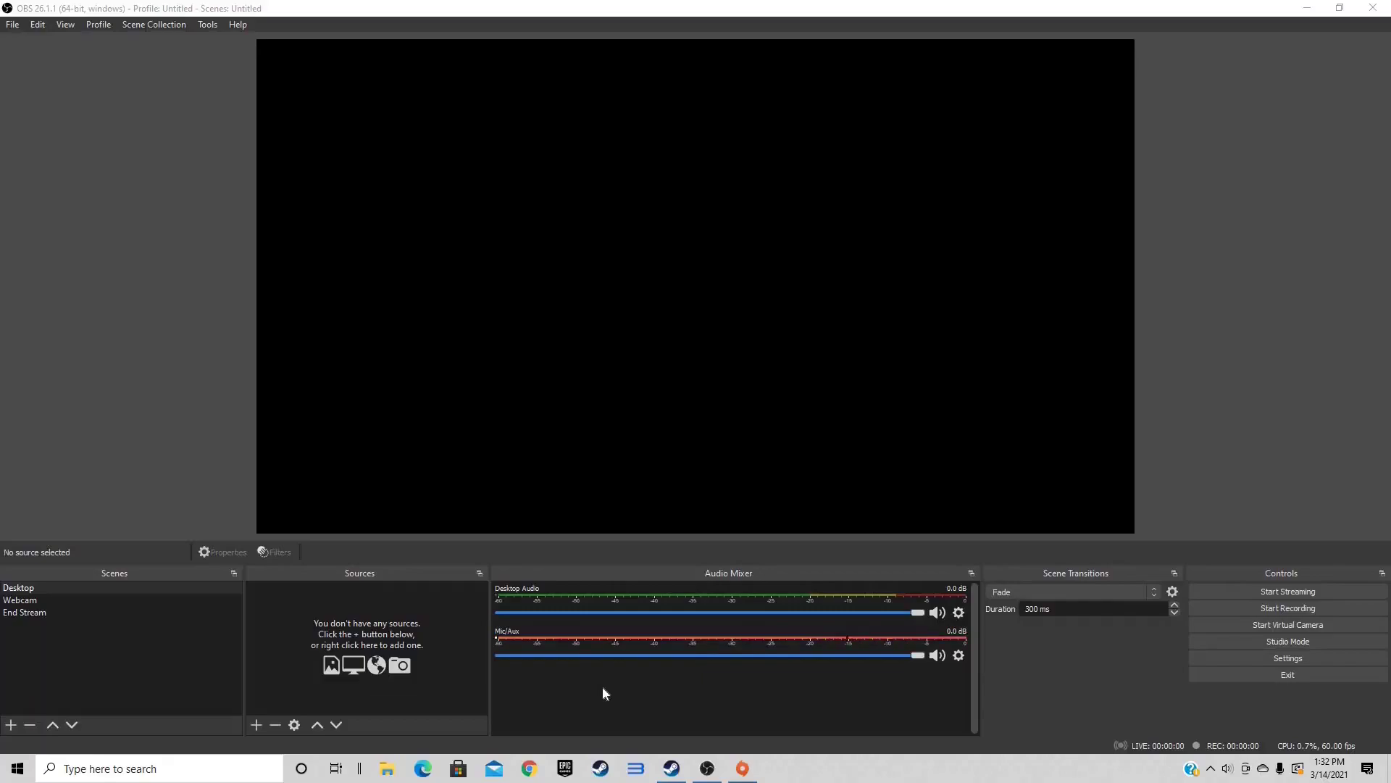
Step: Add a Display Capture source to the Desktop scene set to Display 2
{"action": "left_click", "coordinate": [93, 599]}
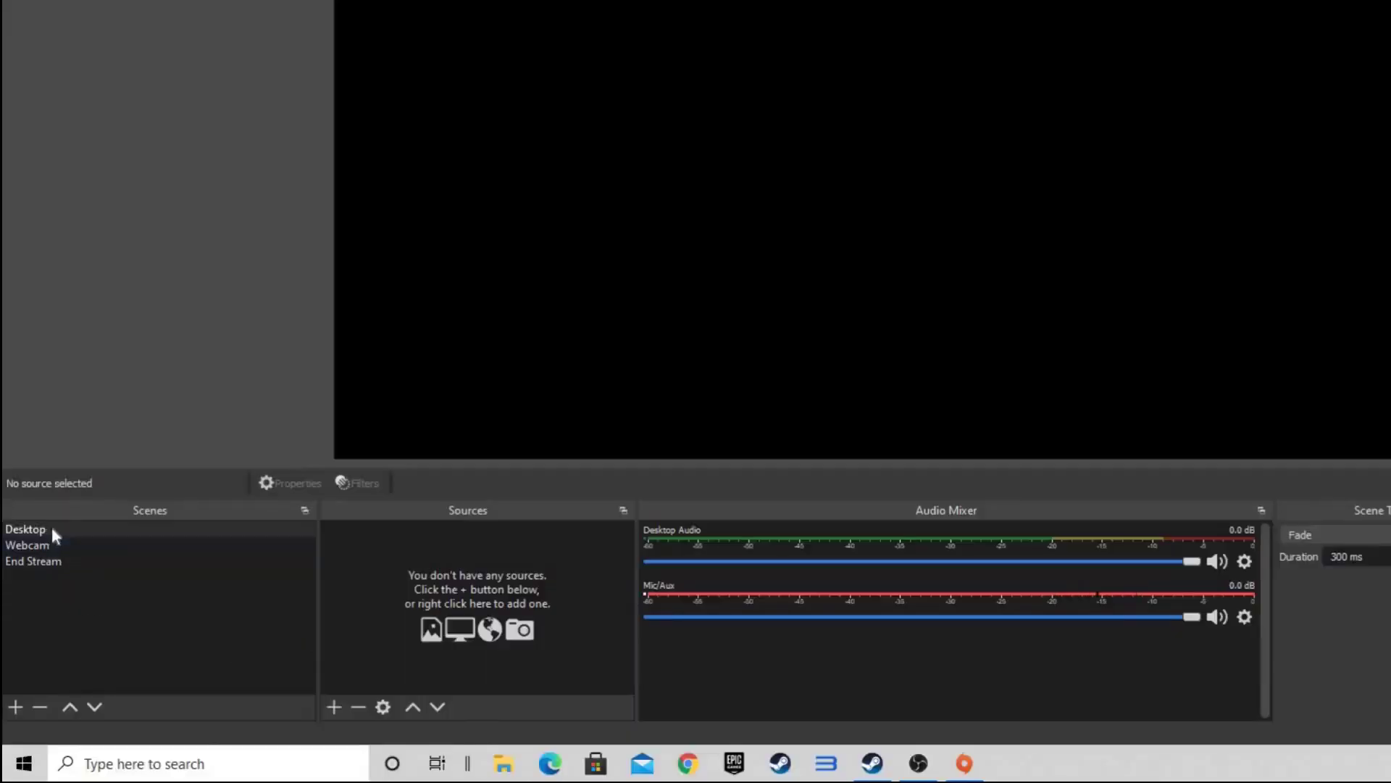
{"action": "left_click", "coordinate": [52, 533]}
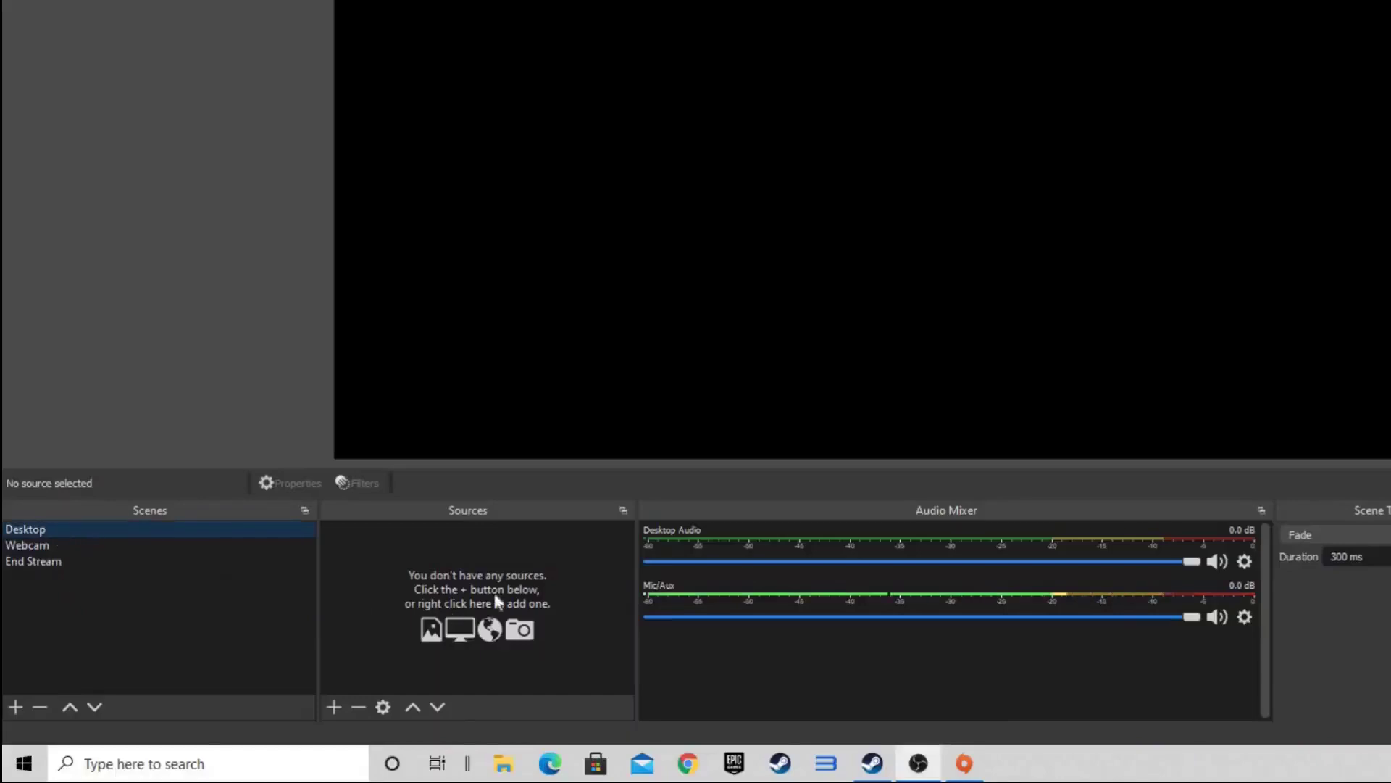
{"action": "right_click", "coordinate": [447, 590]}
{"action": "mouse_move", "coordinate": [478, 605]}
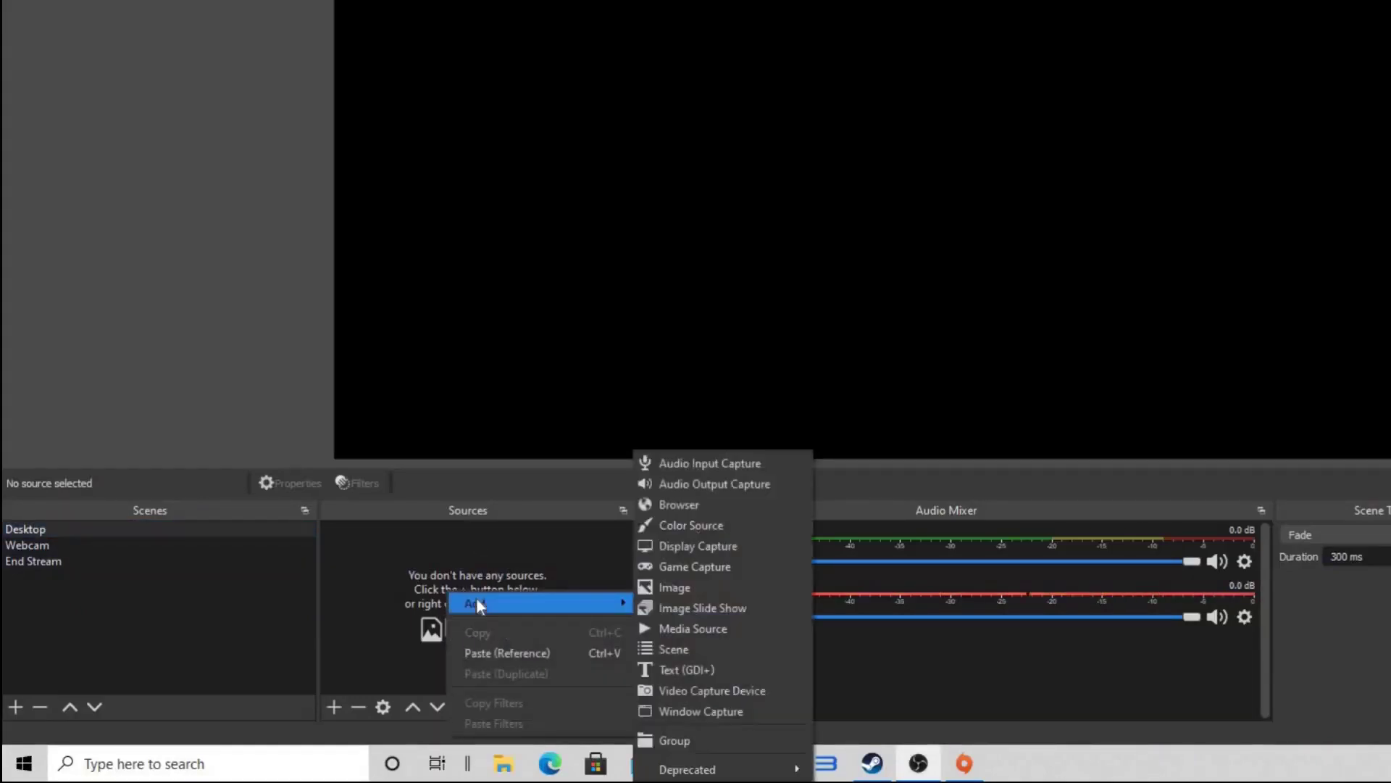
{"action": "left_click", "coordinate": [694, 546]}
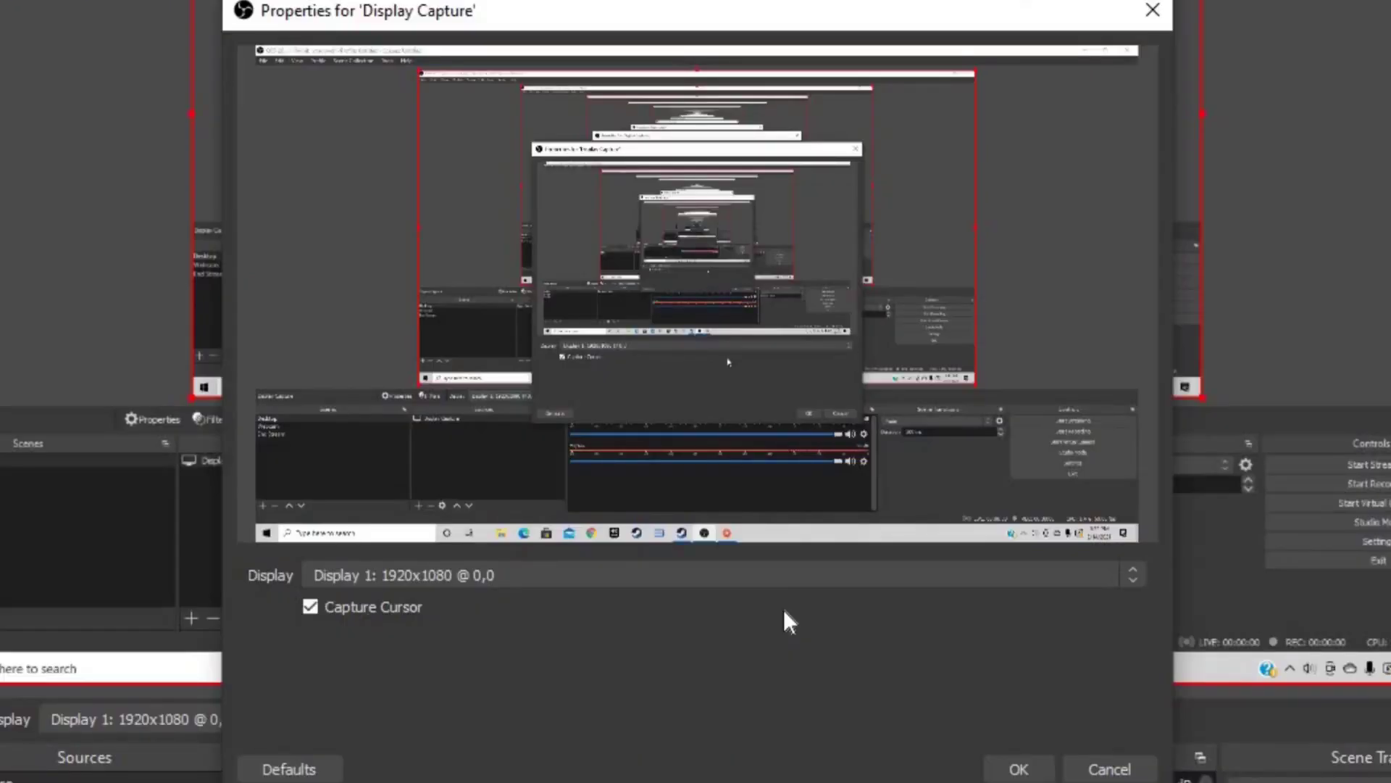
{"action": "left_click", "coordinate": [1135, 577]}
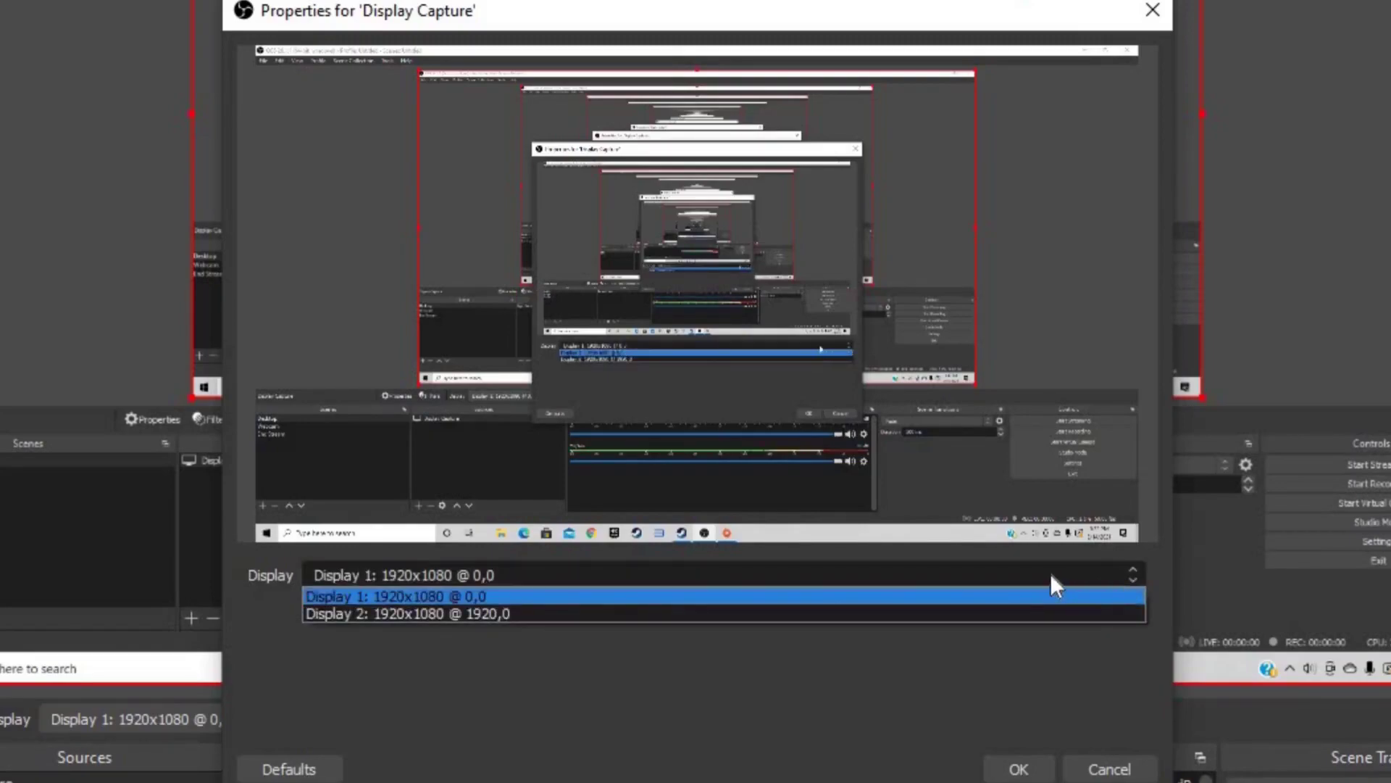
{"action": "left_click", "coordinate": [351, 615]}
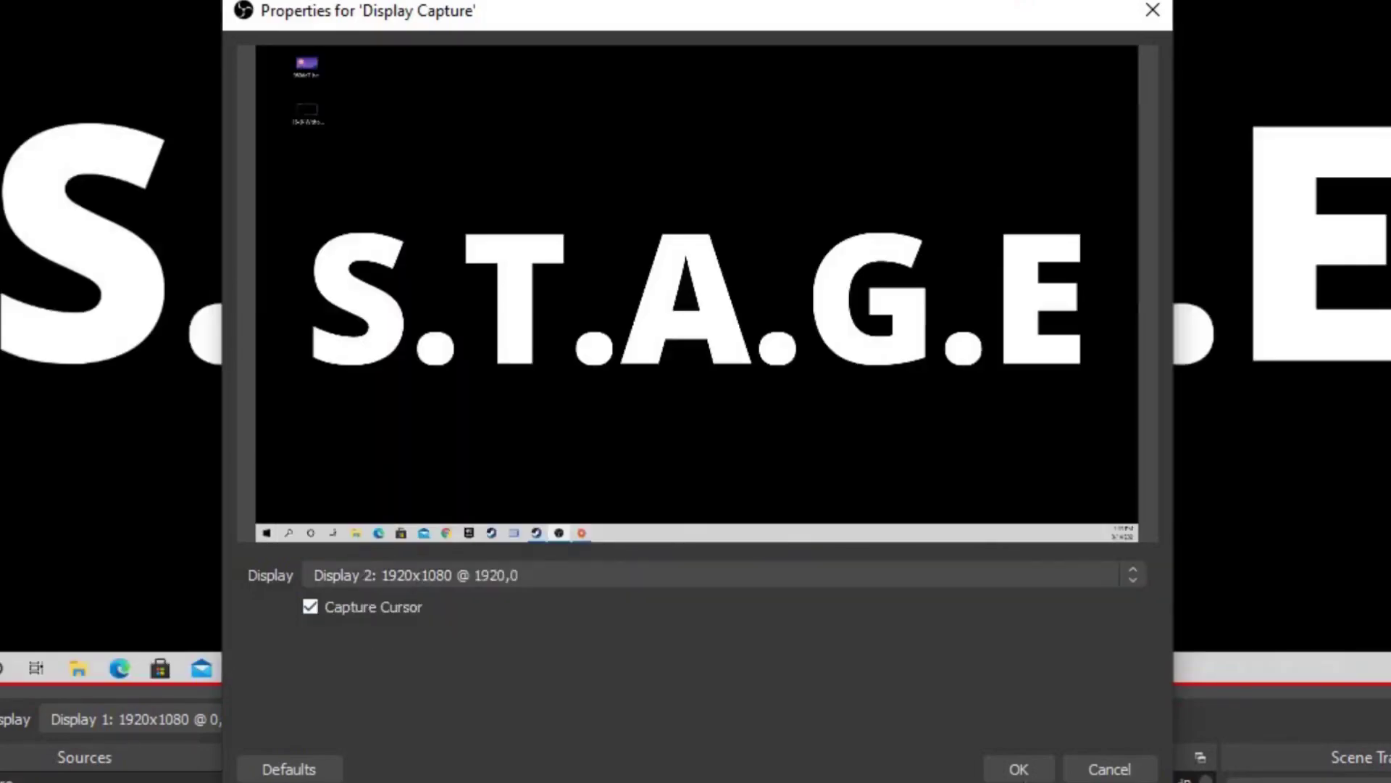
{"action": "left_click", "coordinate": [1019, 769]}
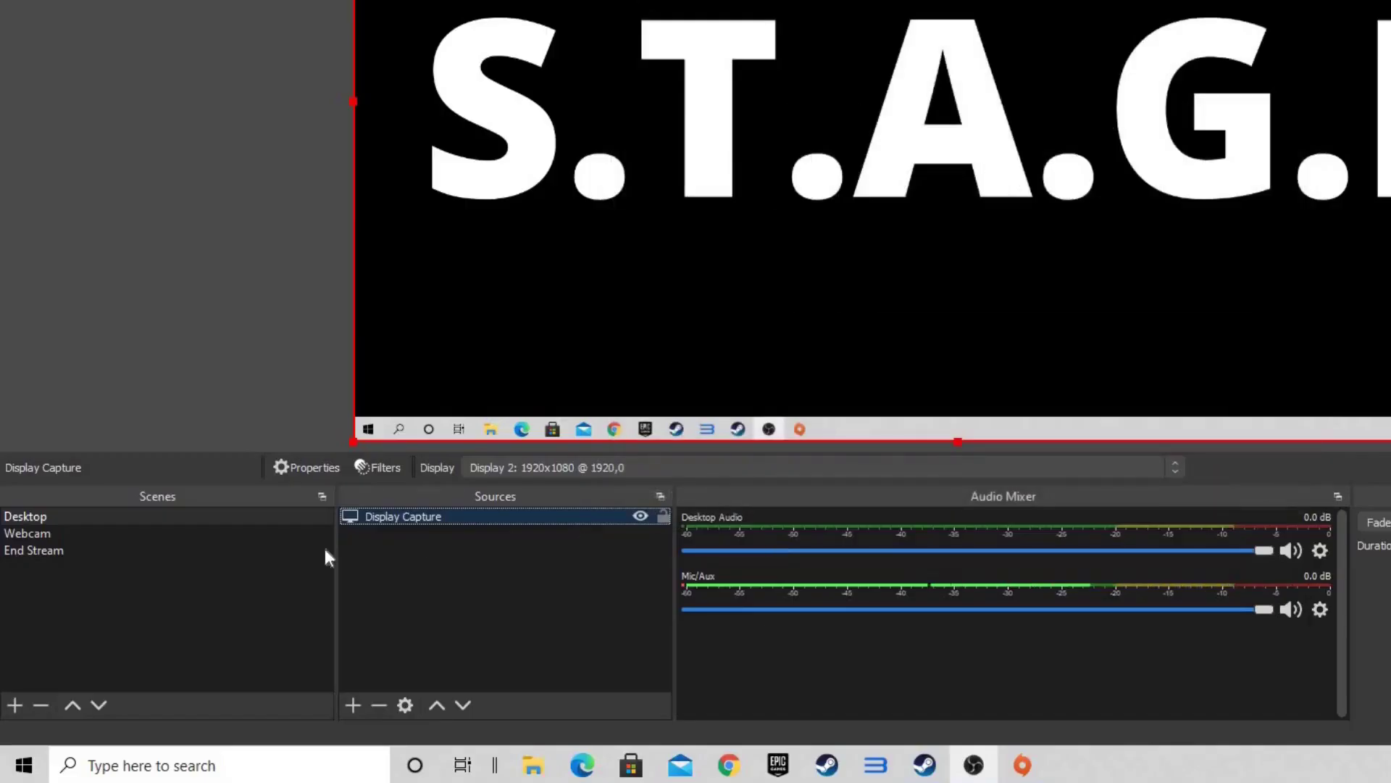
{"action": "left_click", "coordinate": [42, 533]}
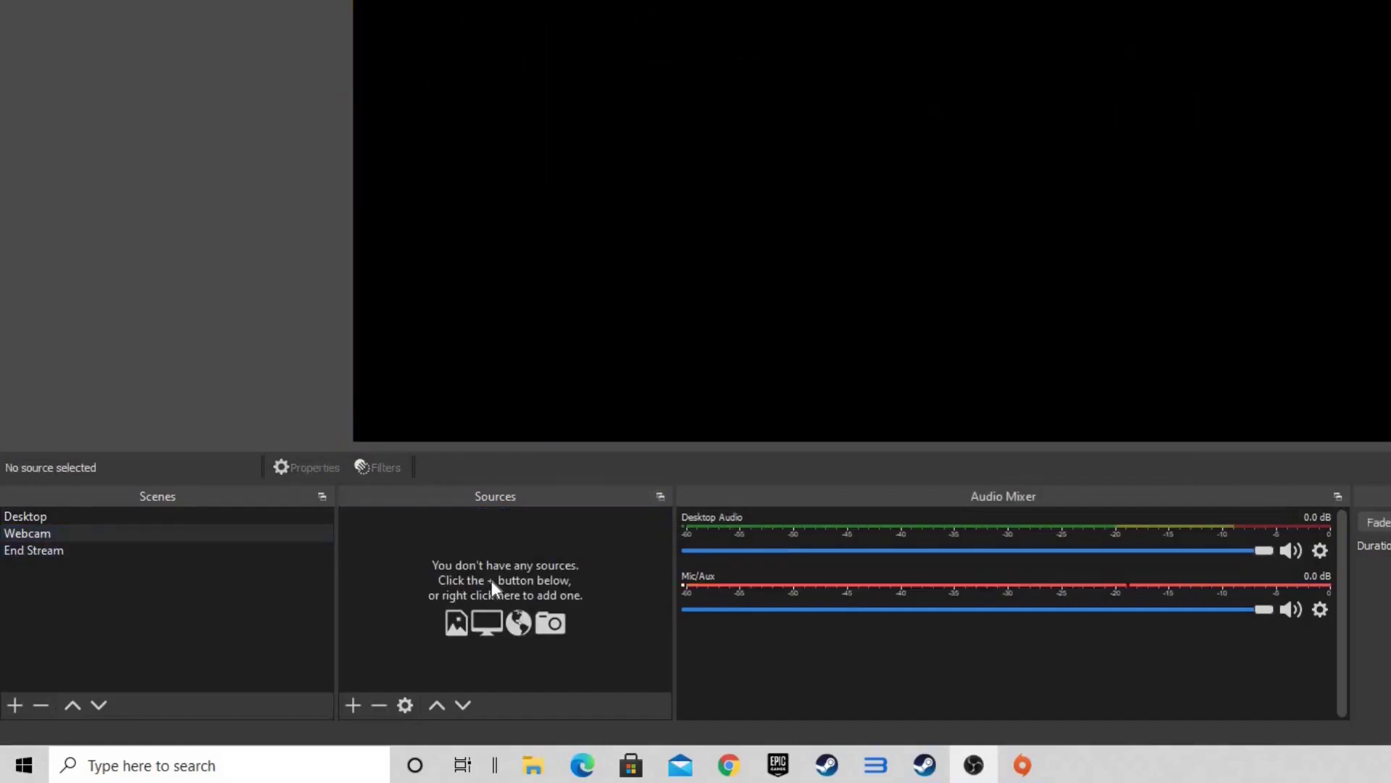
Step: Add a Video Capture Device source for the HD Pro Webcam C920 and review its camera adjustments
{"action": "right_click", "coordinate": [491, 580]}
{"action": "mouse_move", "coordinate": [571, 595]}
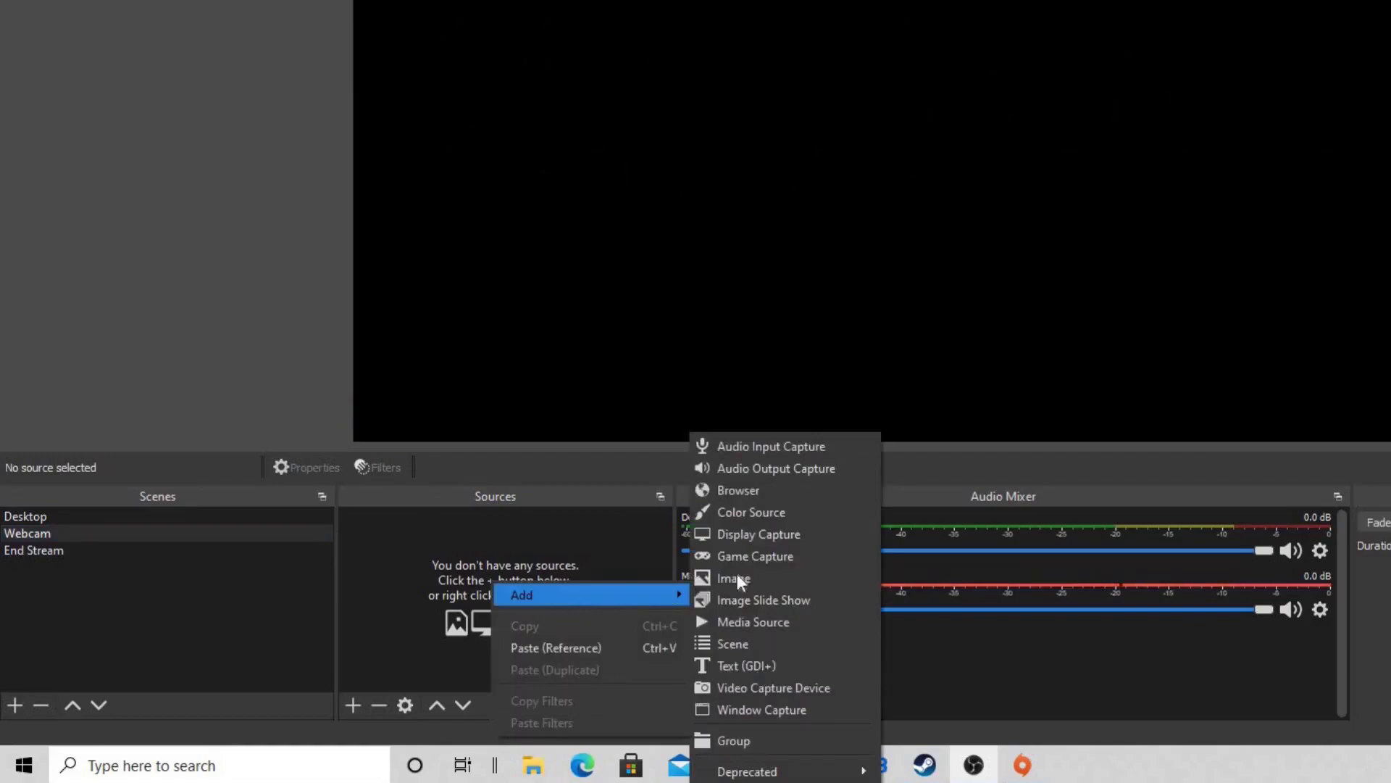
{"action": "left_click", "coordinate": [772, 685]}
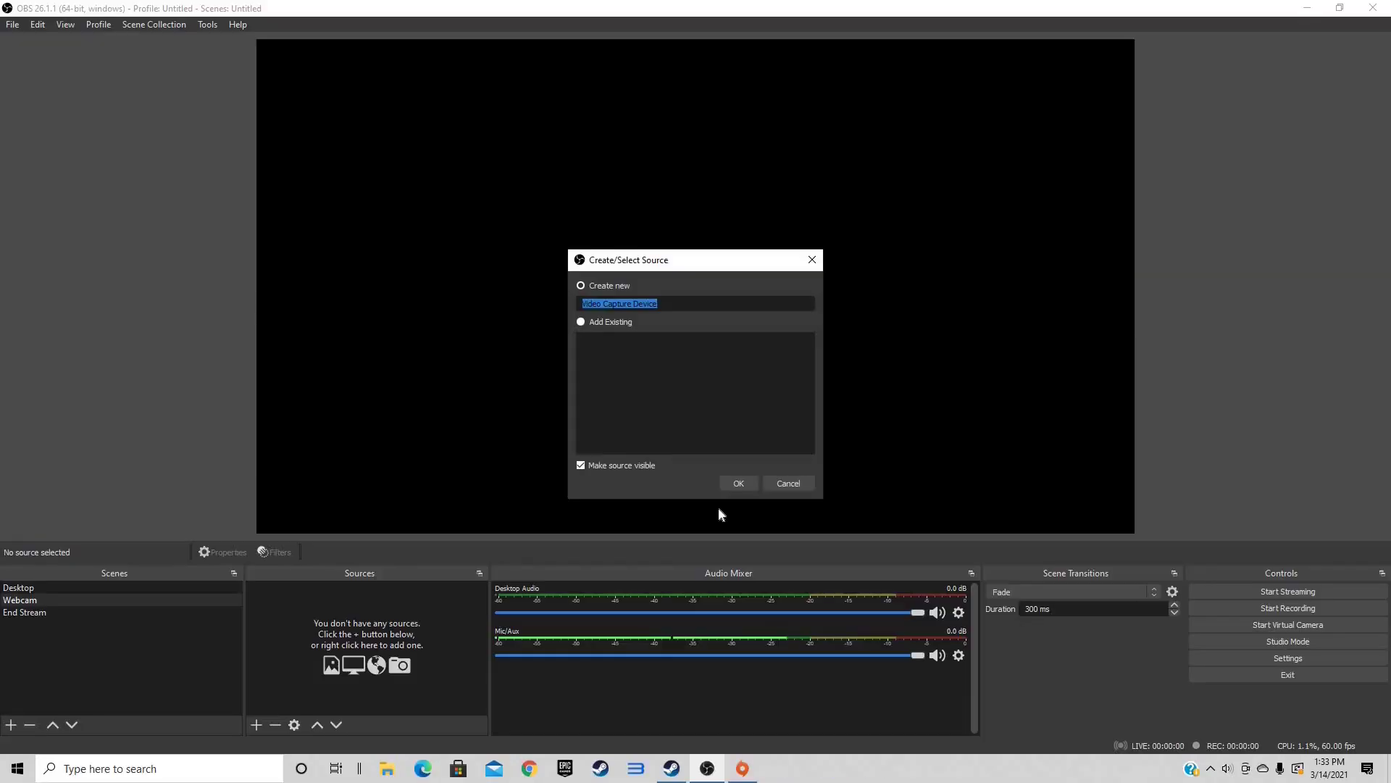
{"action": "left_click", "coordinate": [734, 490]}
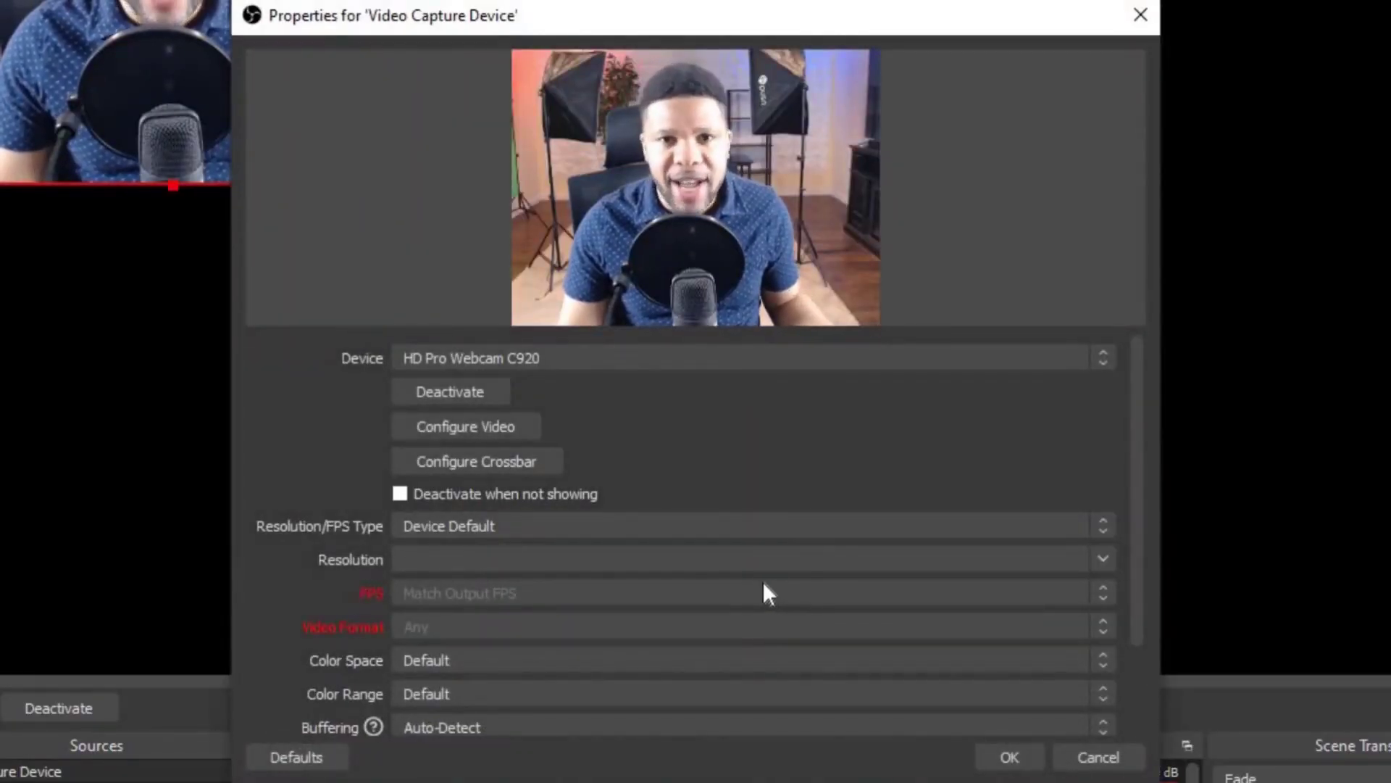
{"action": "left_click", "coordinate": [450, 426]}
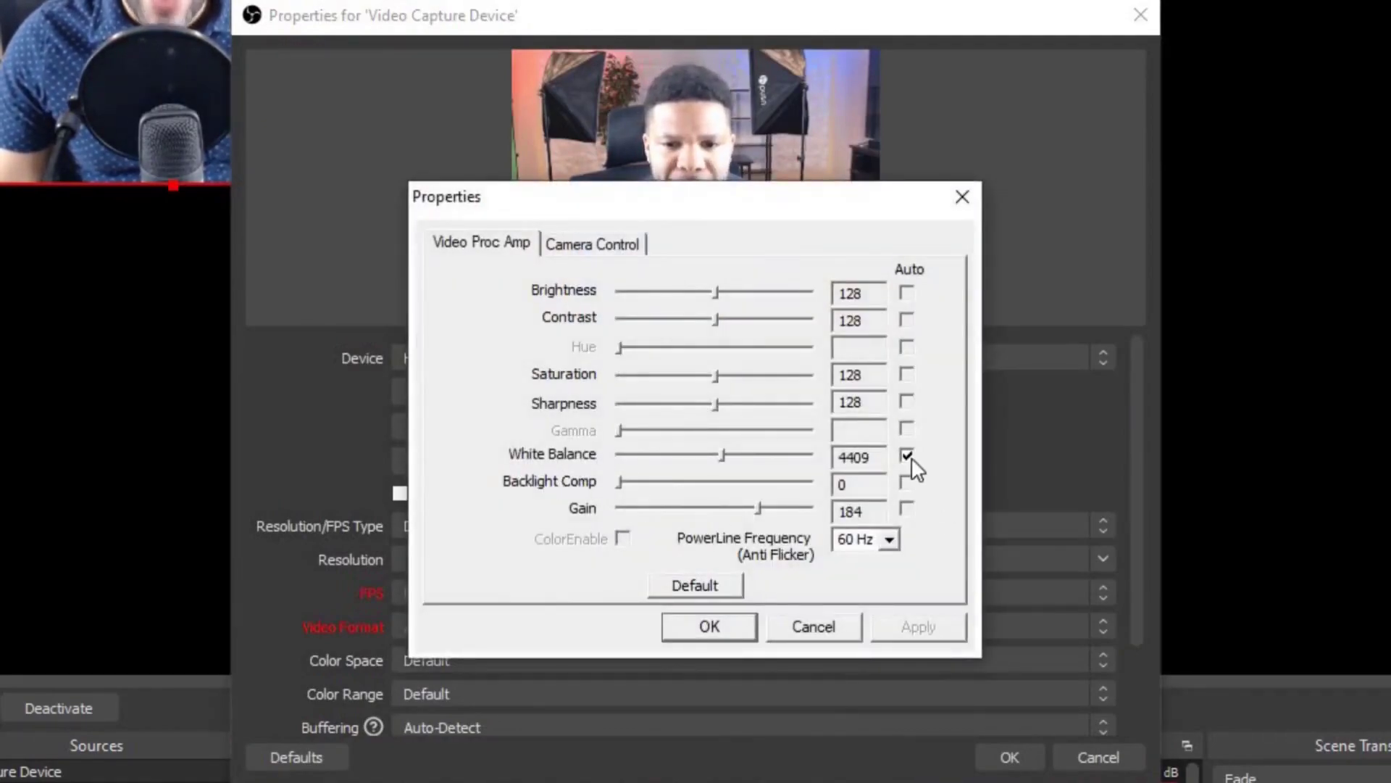
{"action": "left_click", "coordinate": [598, 243]}
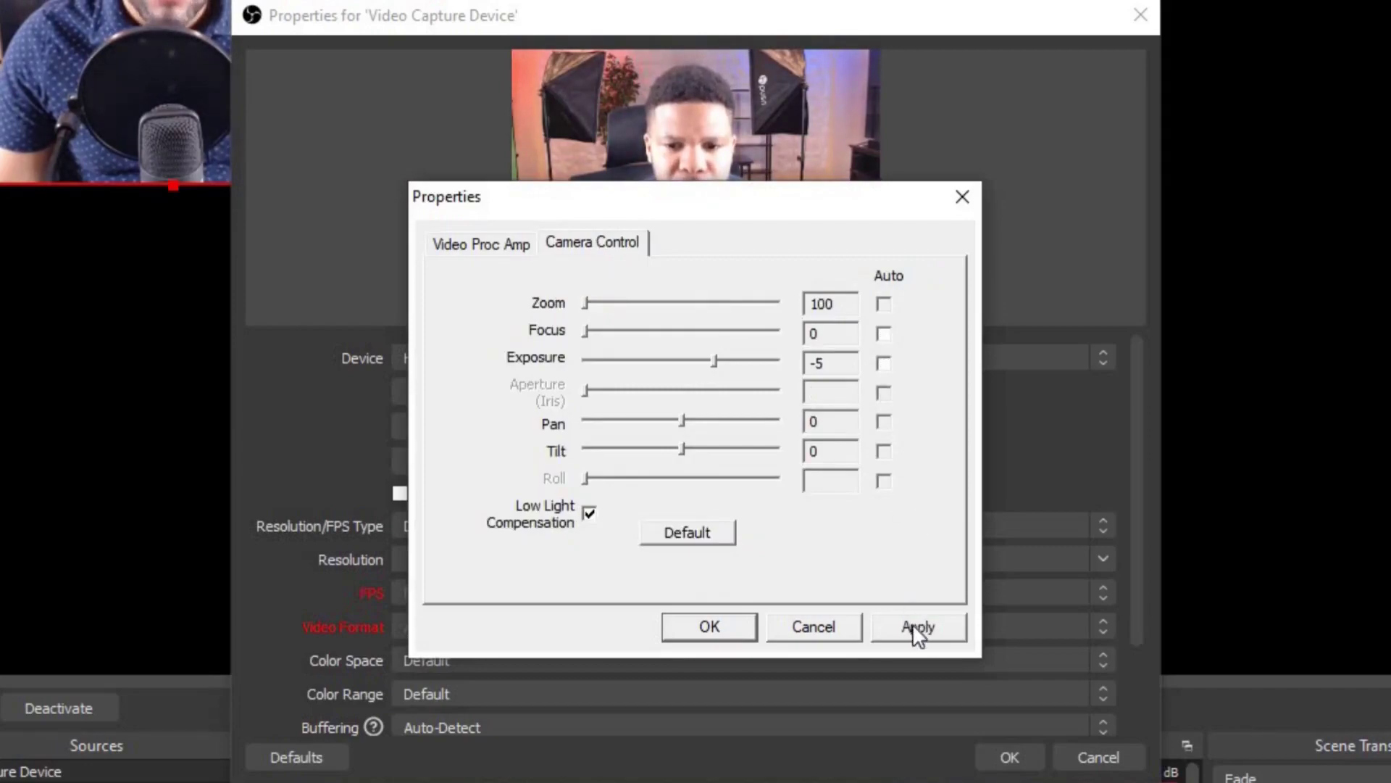
{"action": "left_click", "coordinate": [709, 629]}
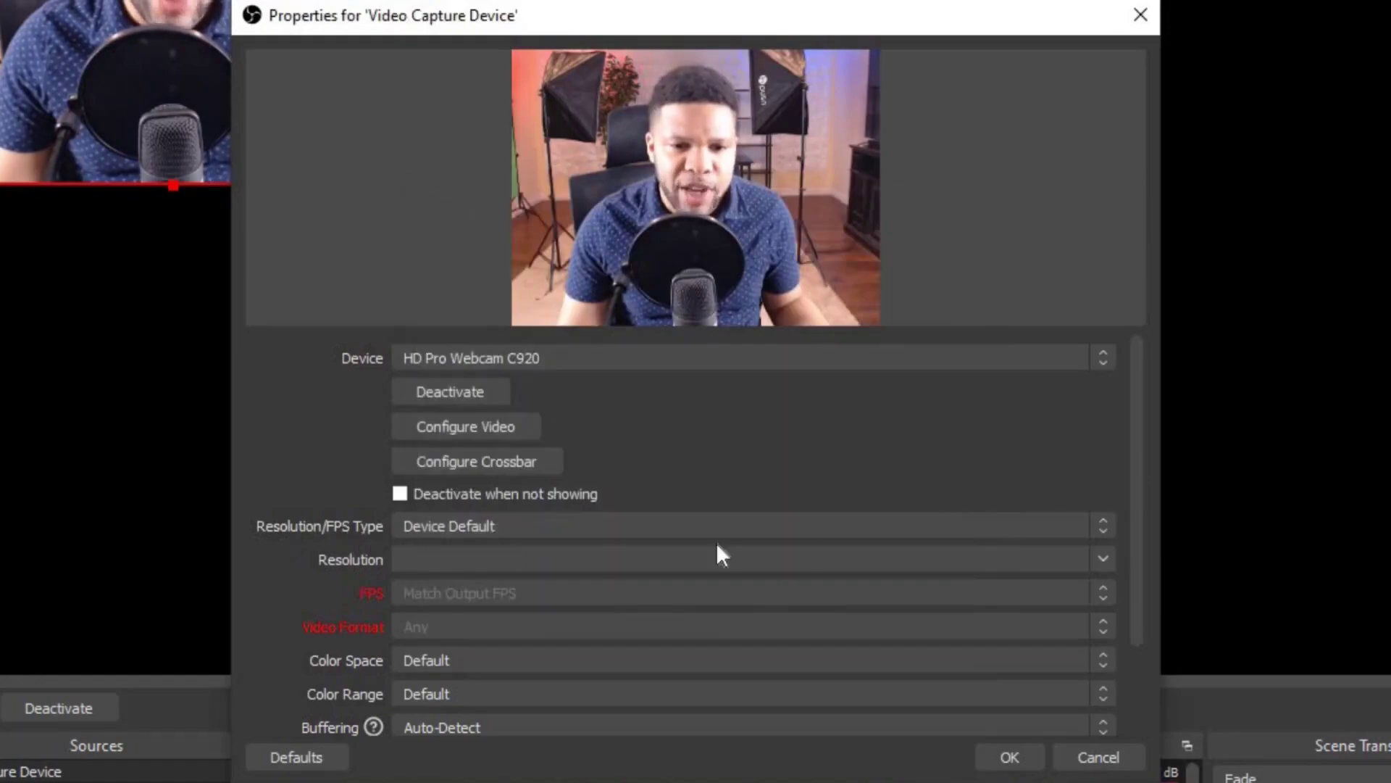
Step: Set the webcam's Resolution/FPS Type to Custom at 1920x1080 and confirm the source
{"action": "left_click", "coordinate": [911, 525]}
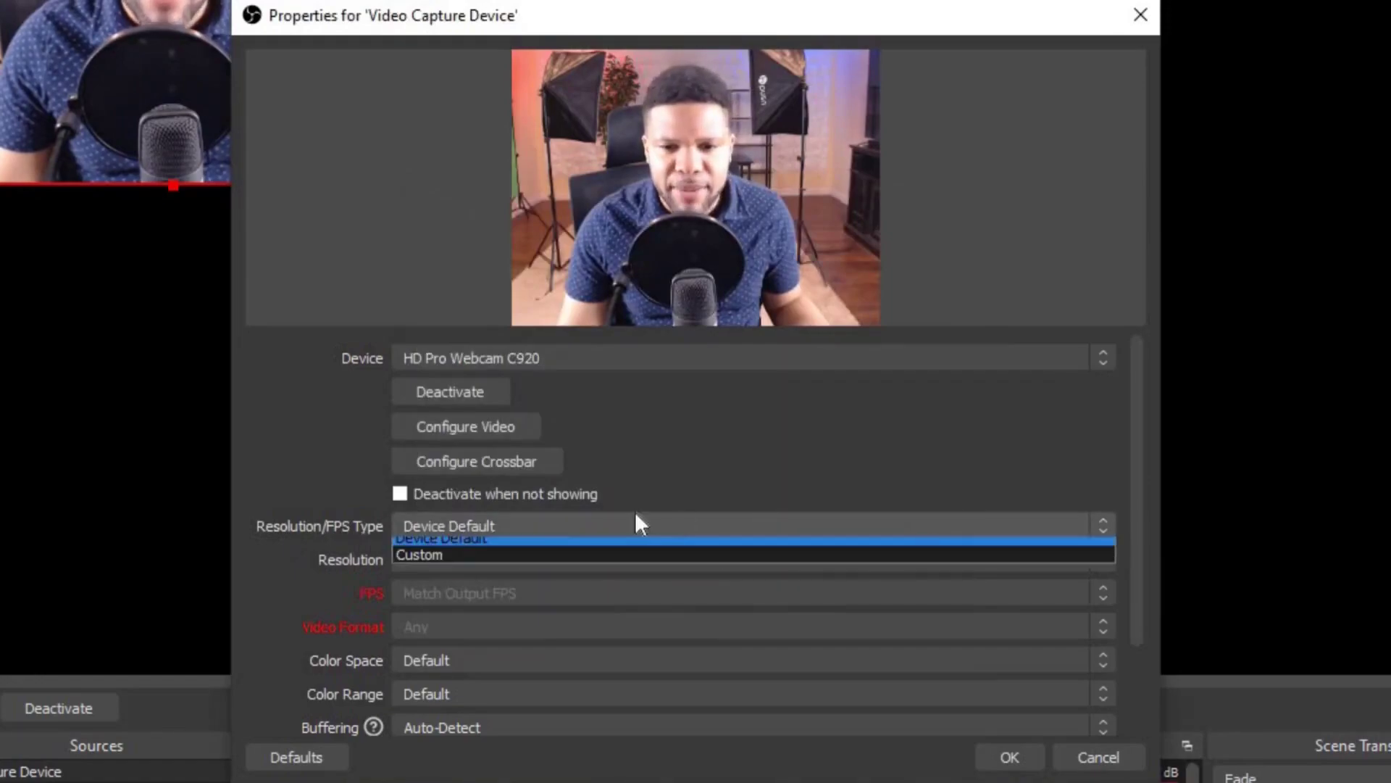
{"action": "left_click", "coordinate": [422, 563]}
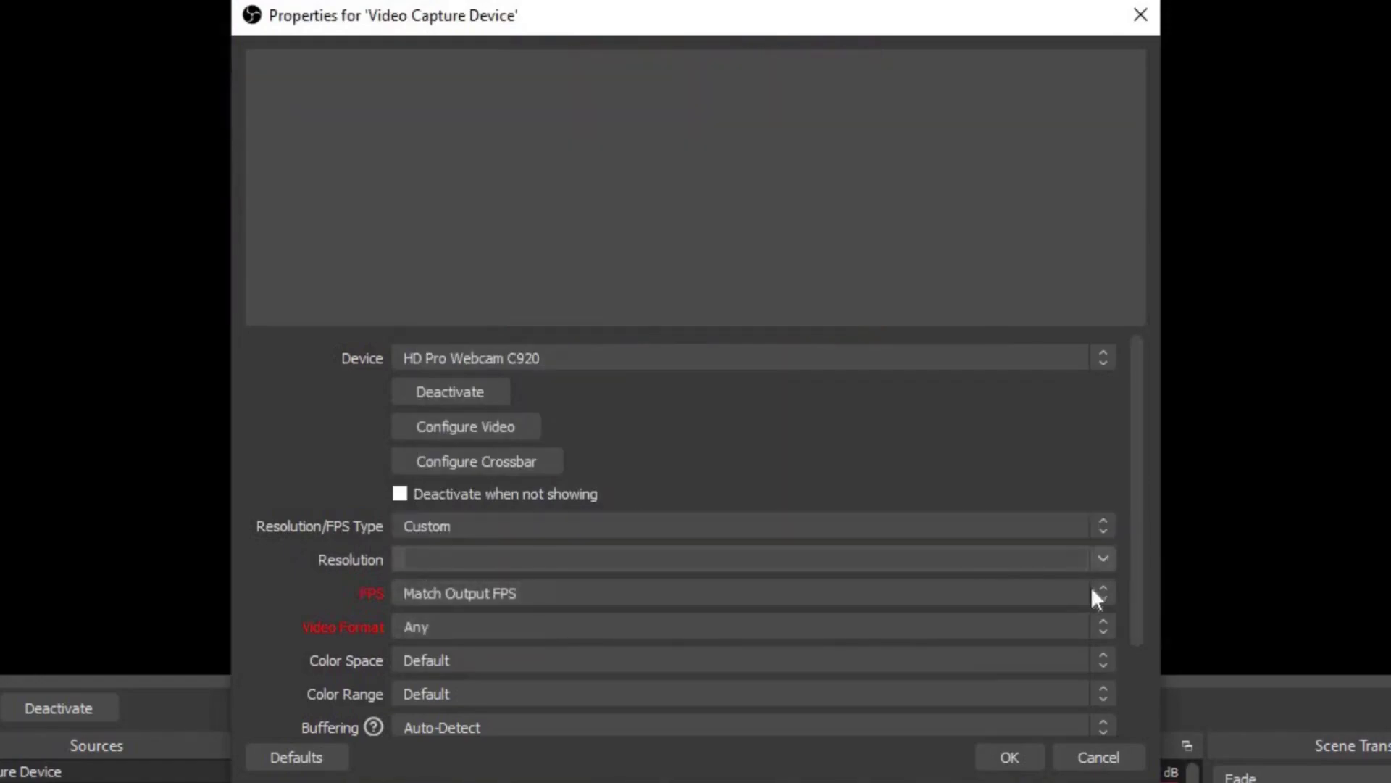
{"action": "left_click", "coordinate": [1099, 563]}
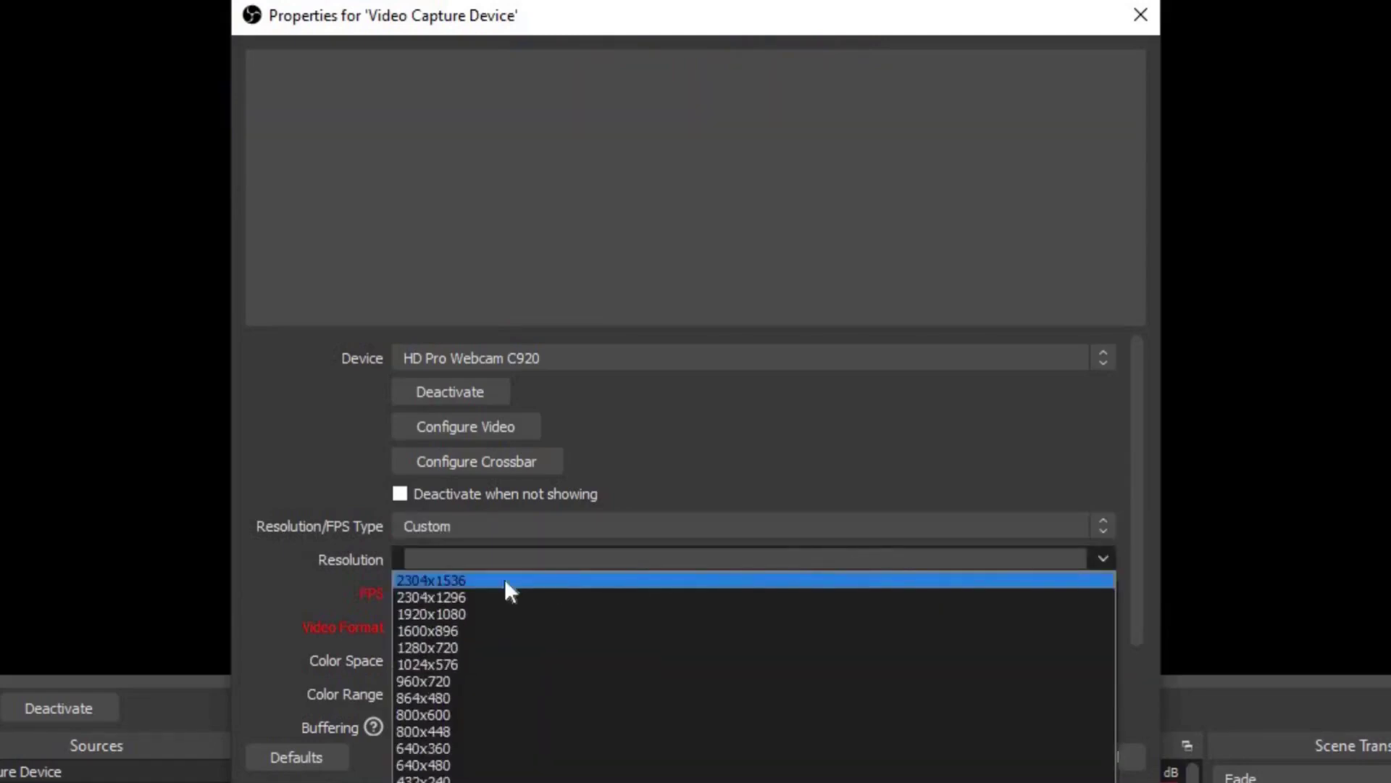
{"action": "left_click", "coordinate": [424, 613]}
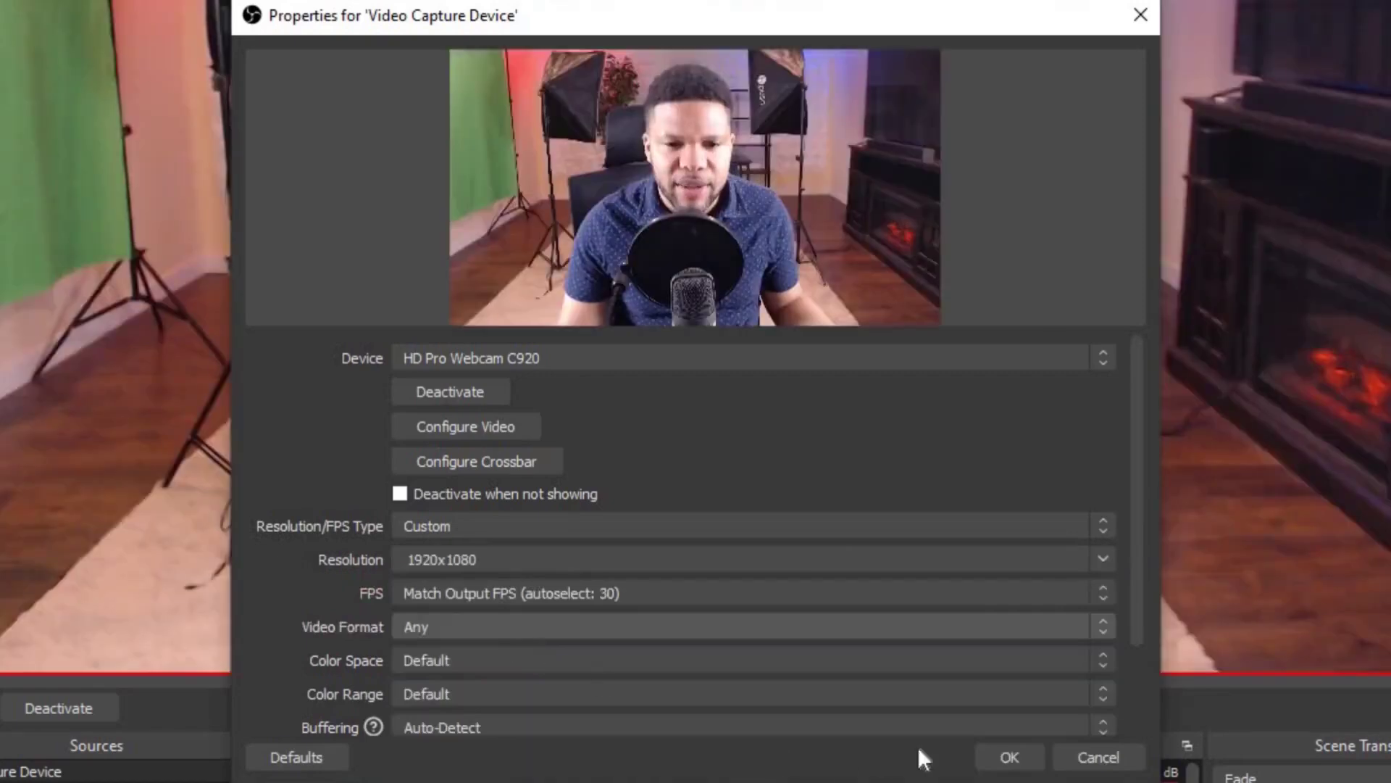
{"action": "left_click", "coordinate": [1009, 757]}
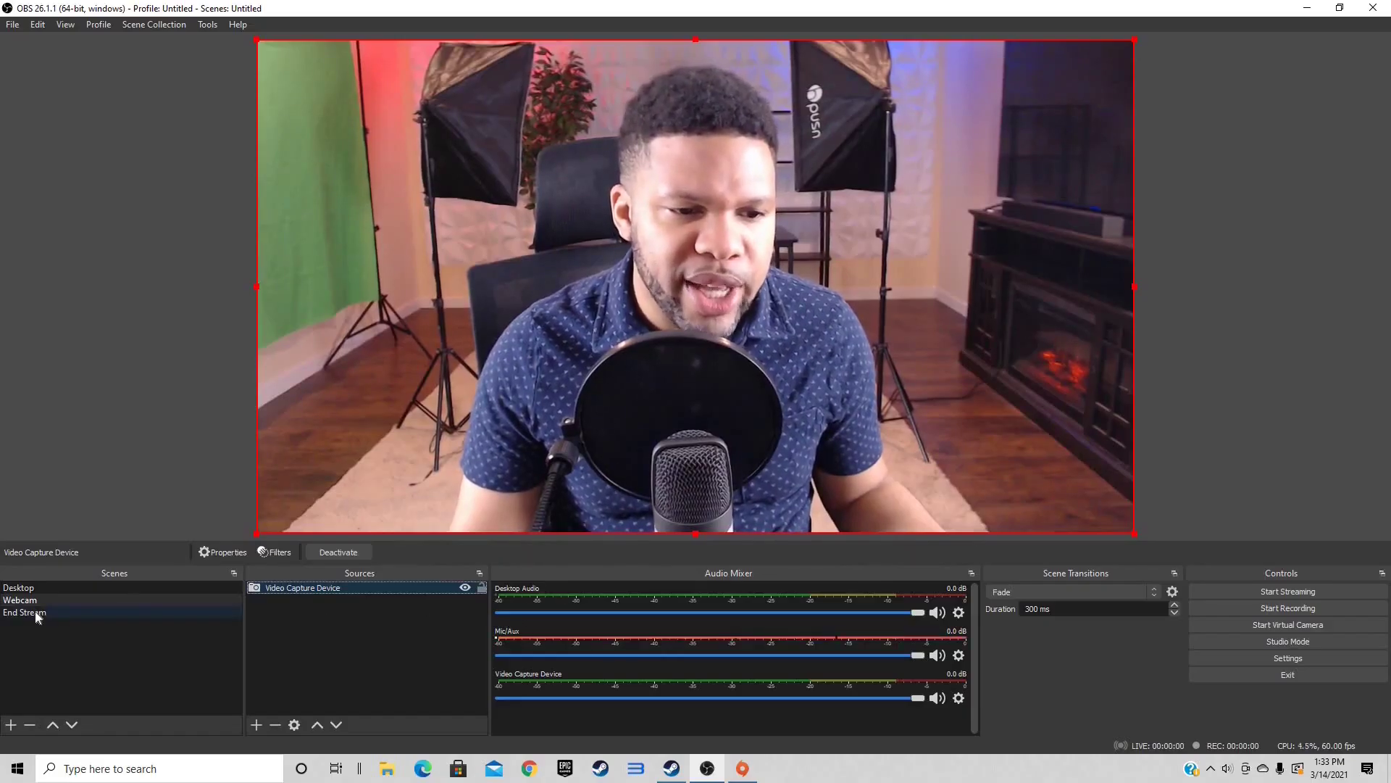
Step: Drop the Stream Ending GIF into the End Stream scene and stretch it across the canvas
{"action": "left_click", "coordinate": [36, 615]}
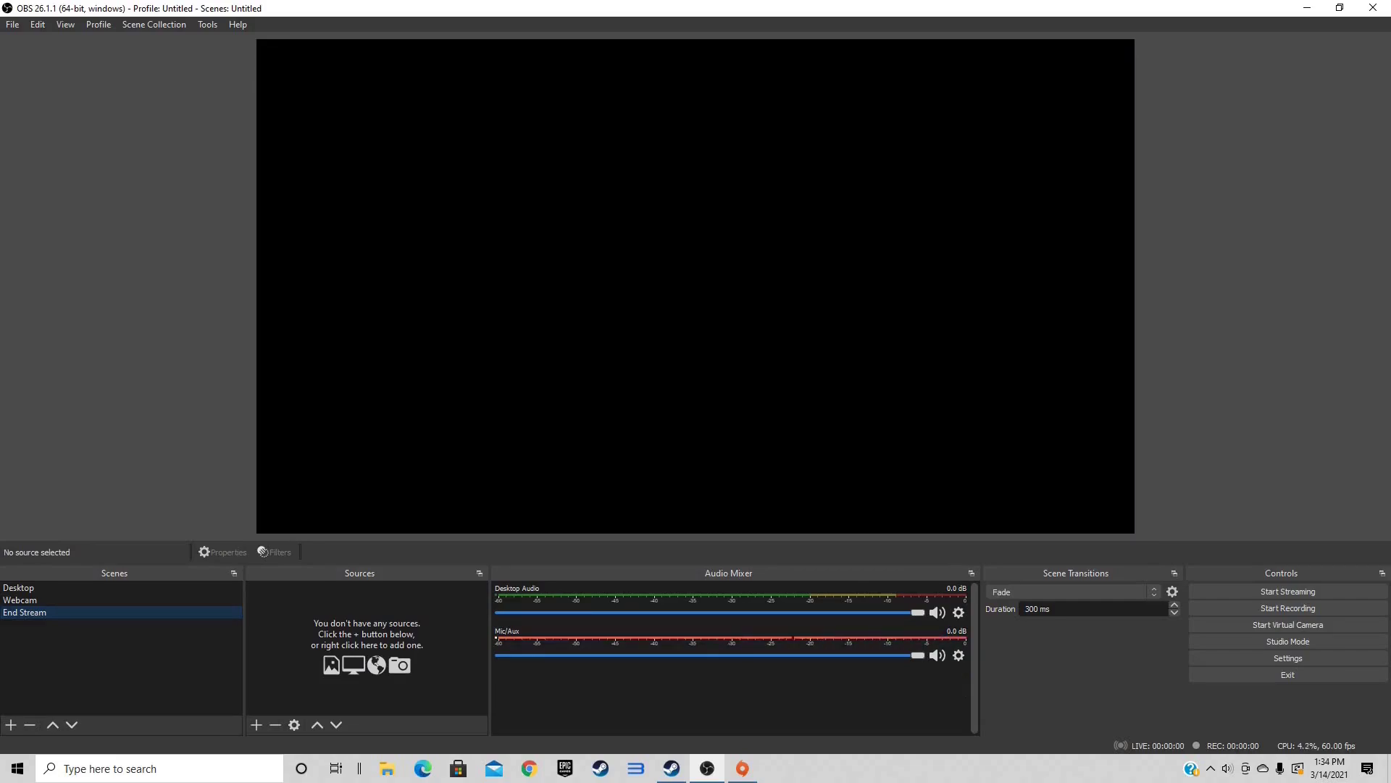
{"action": "left_click_drag", "start_coordinate": [1037, 133], "coordinate": [862, 319]}
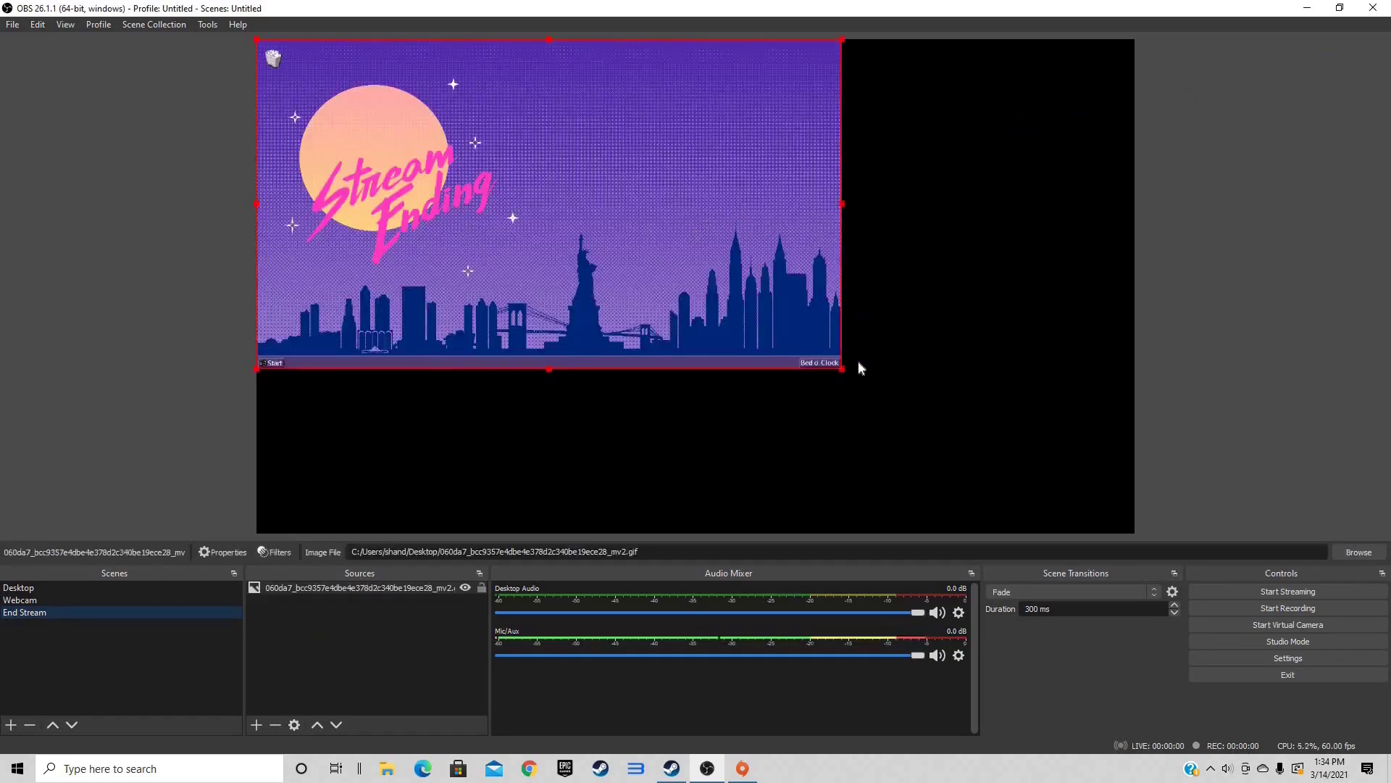
{"action": "left_click_drag", "start_coordinate": [845, 373], "coordinate": [1135, 485]}
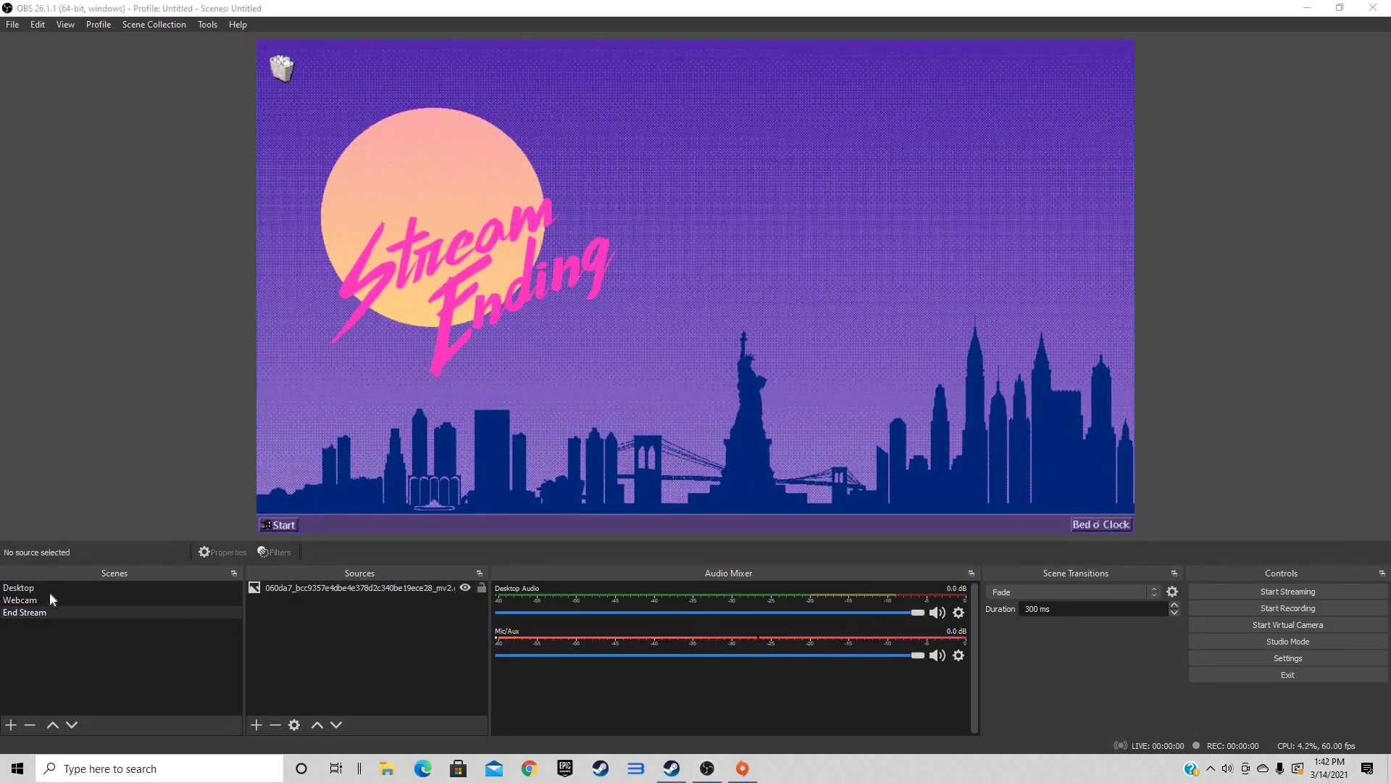
Step: Paste a reference of the Webcam scene's Video Capture Device into Desktop as a small inset
{"action": "left_click", "coordinate": [46, 601]}
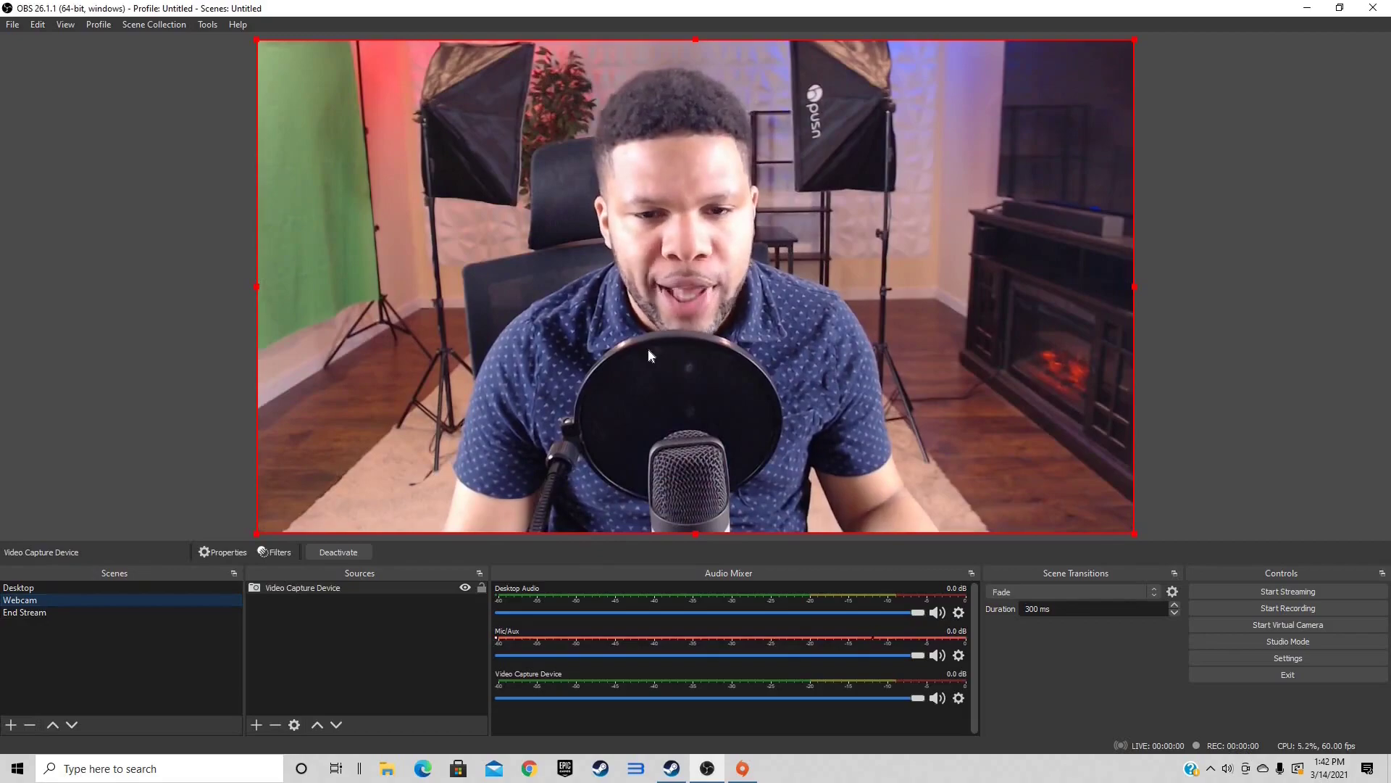
{"action": "right_click", "coordinate": [601, 313]}
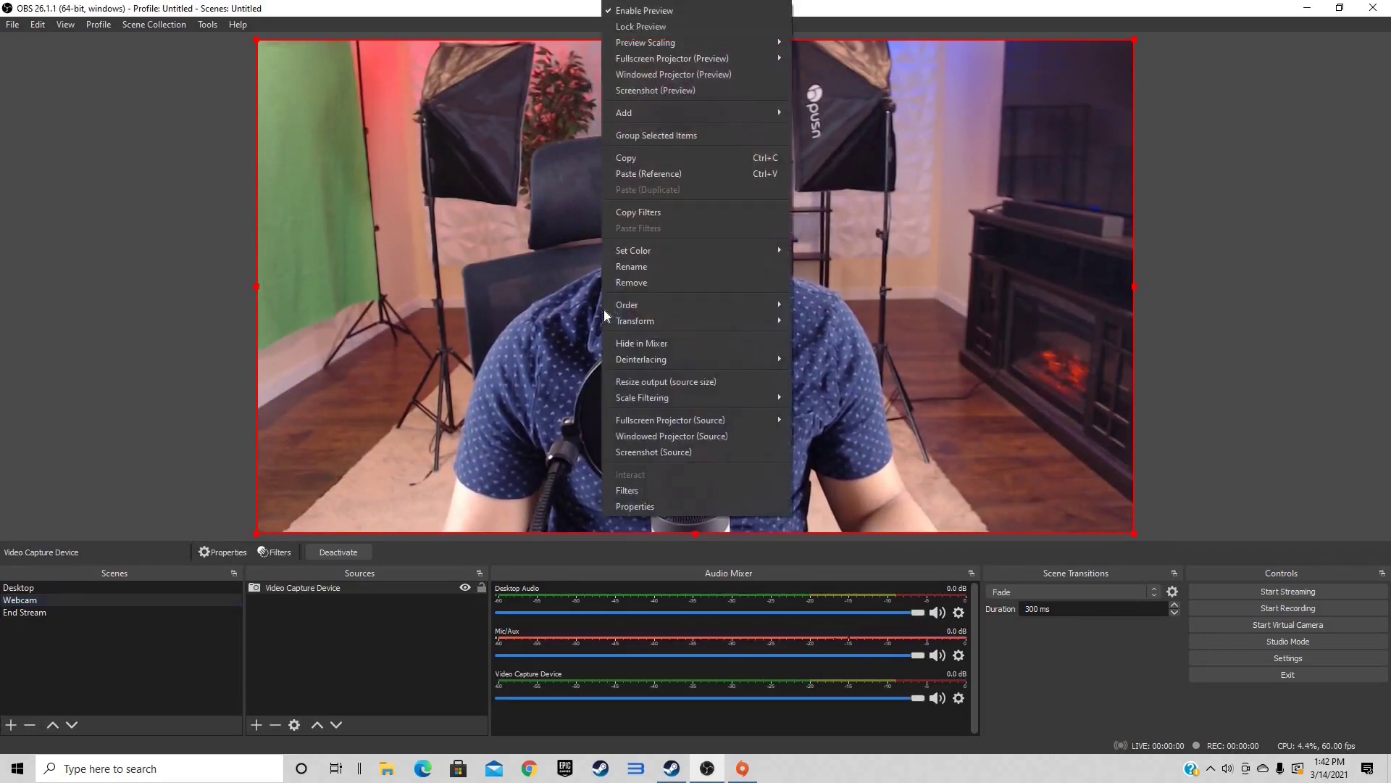
{"action": "left_click", "coordinate": [549, 272]}
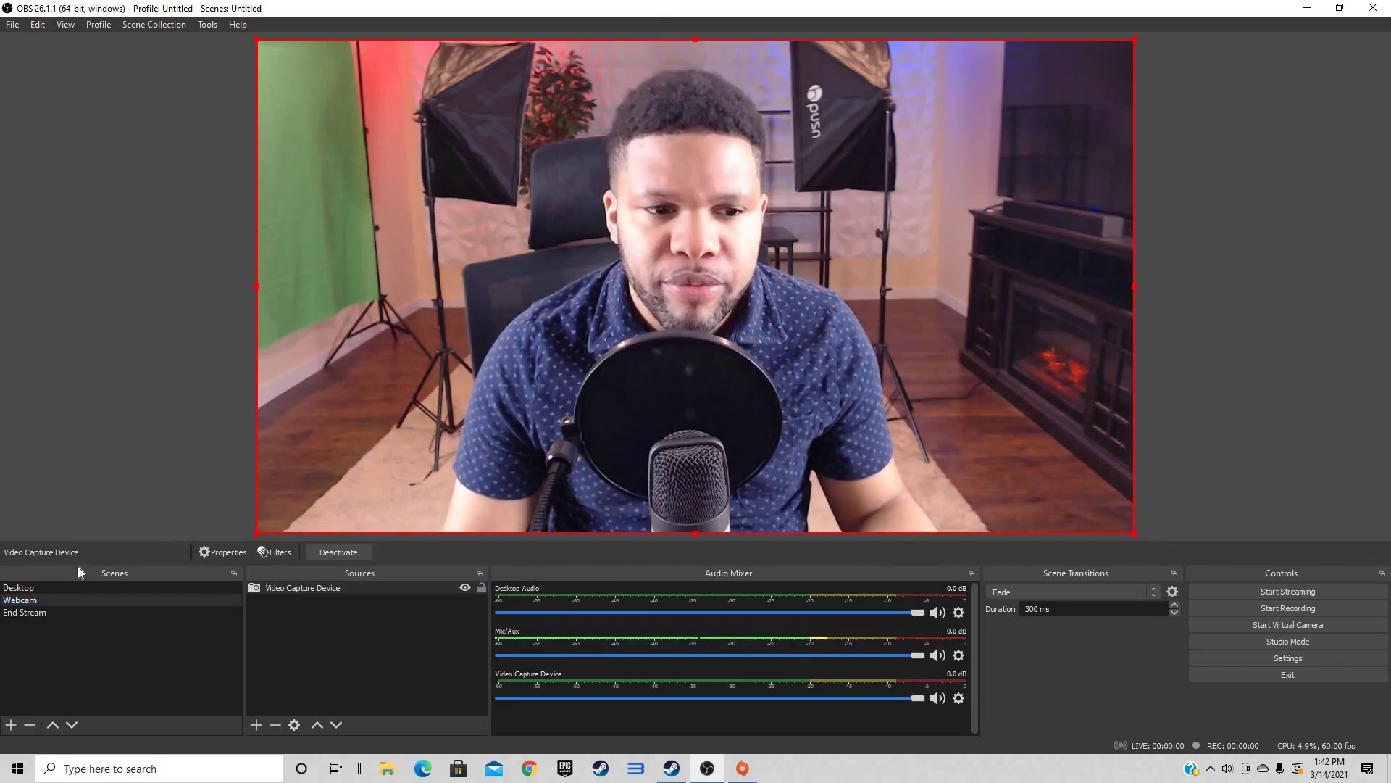
{"action": "left_click", "coordinate": [18, 589]}
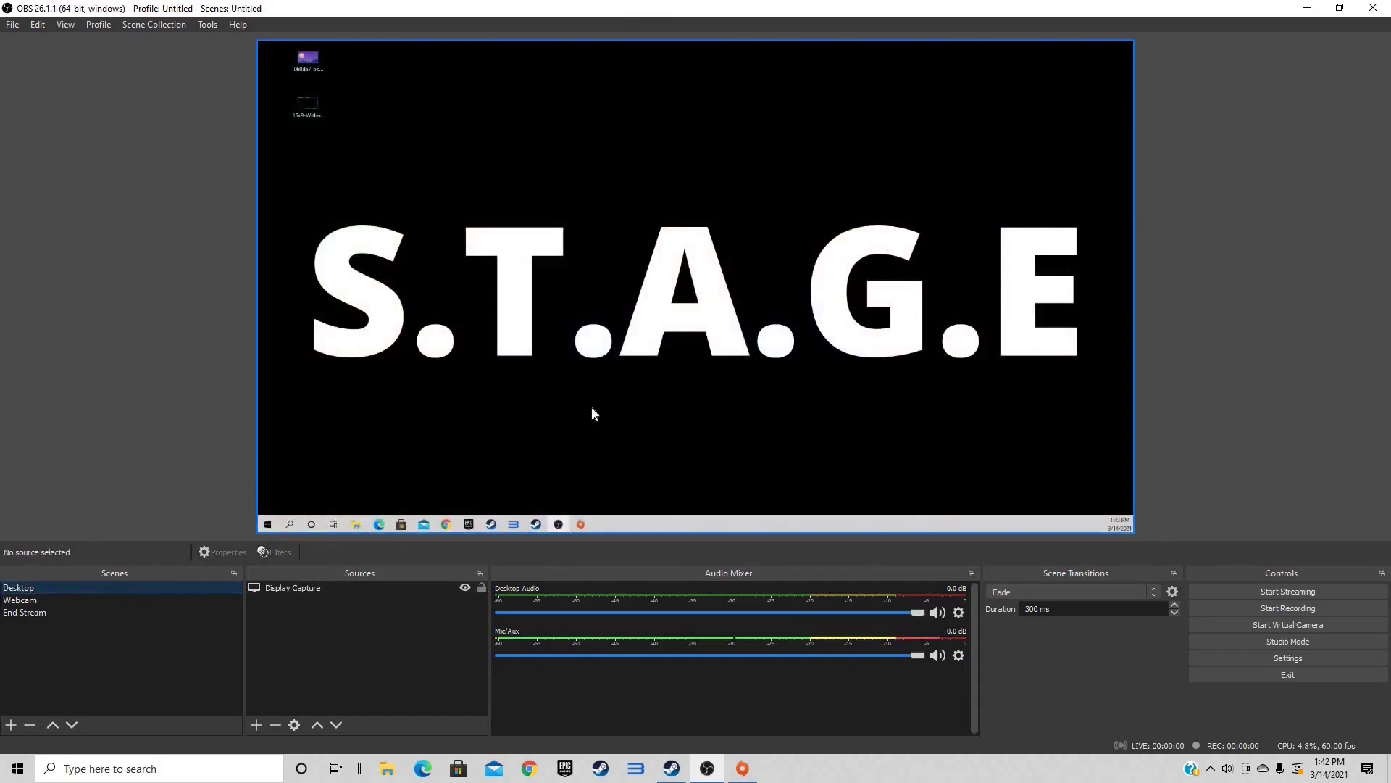
{"action": "right_click", "coordinate": [593, 414]}
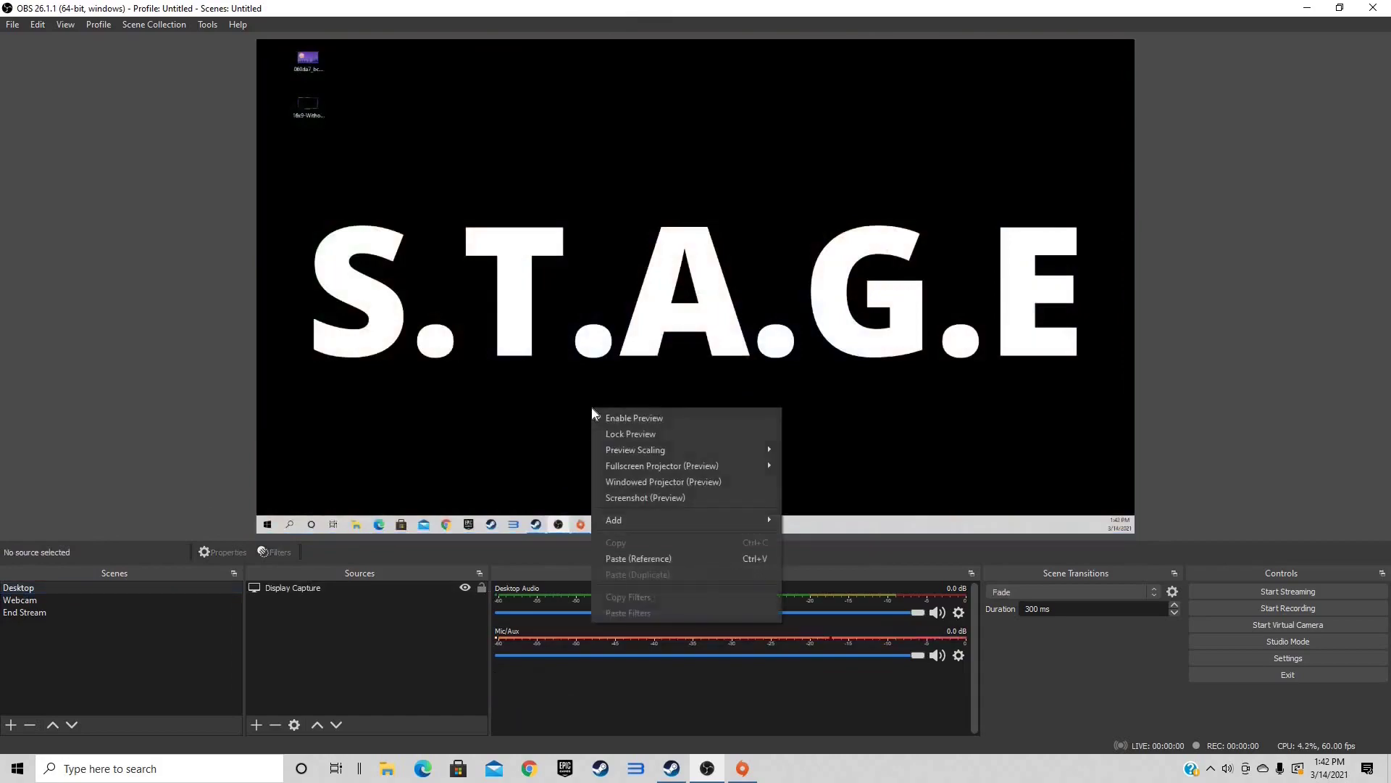
{"action": "left_click", "coordinate": [645, 558]}
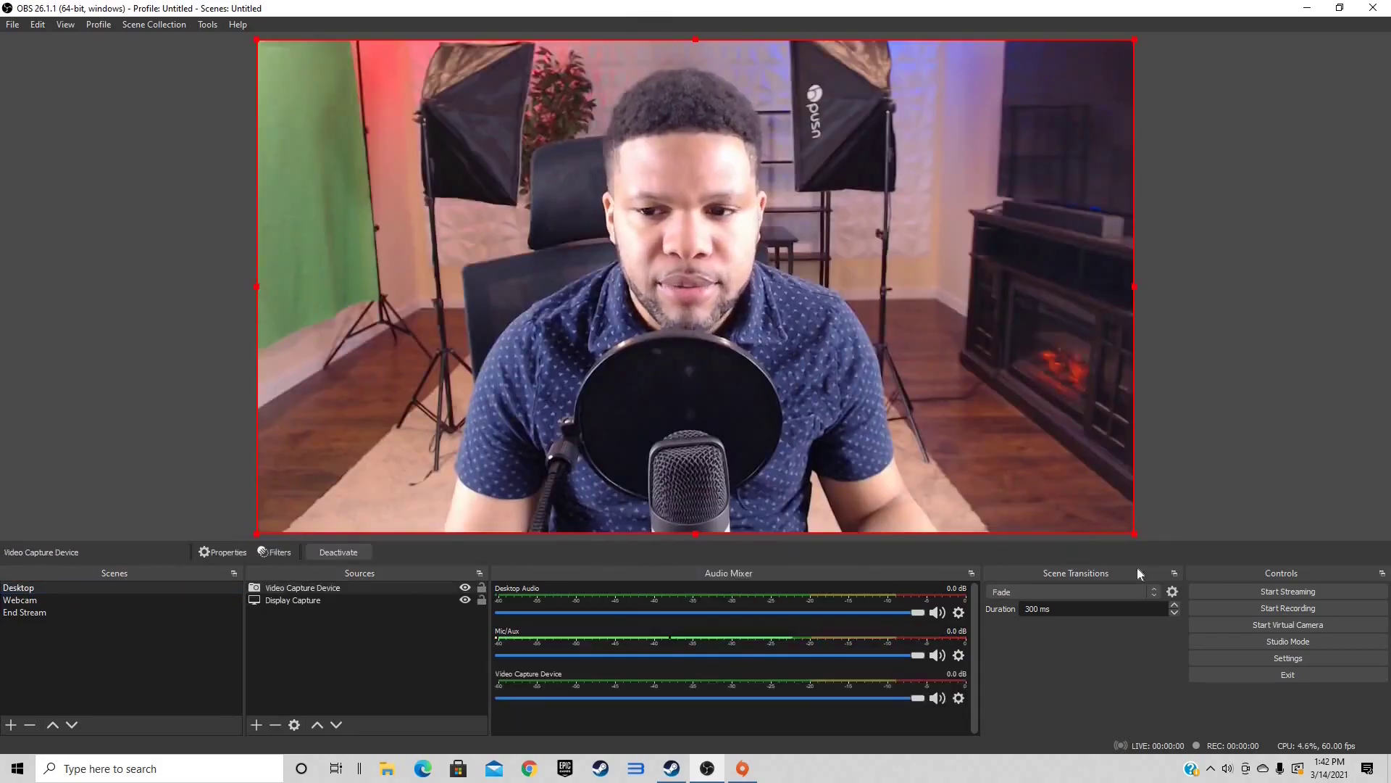
{"action": "left_click_drag", "start_coordinate": [1135, 534], "coordinate": [534, 192]}
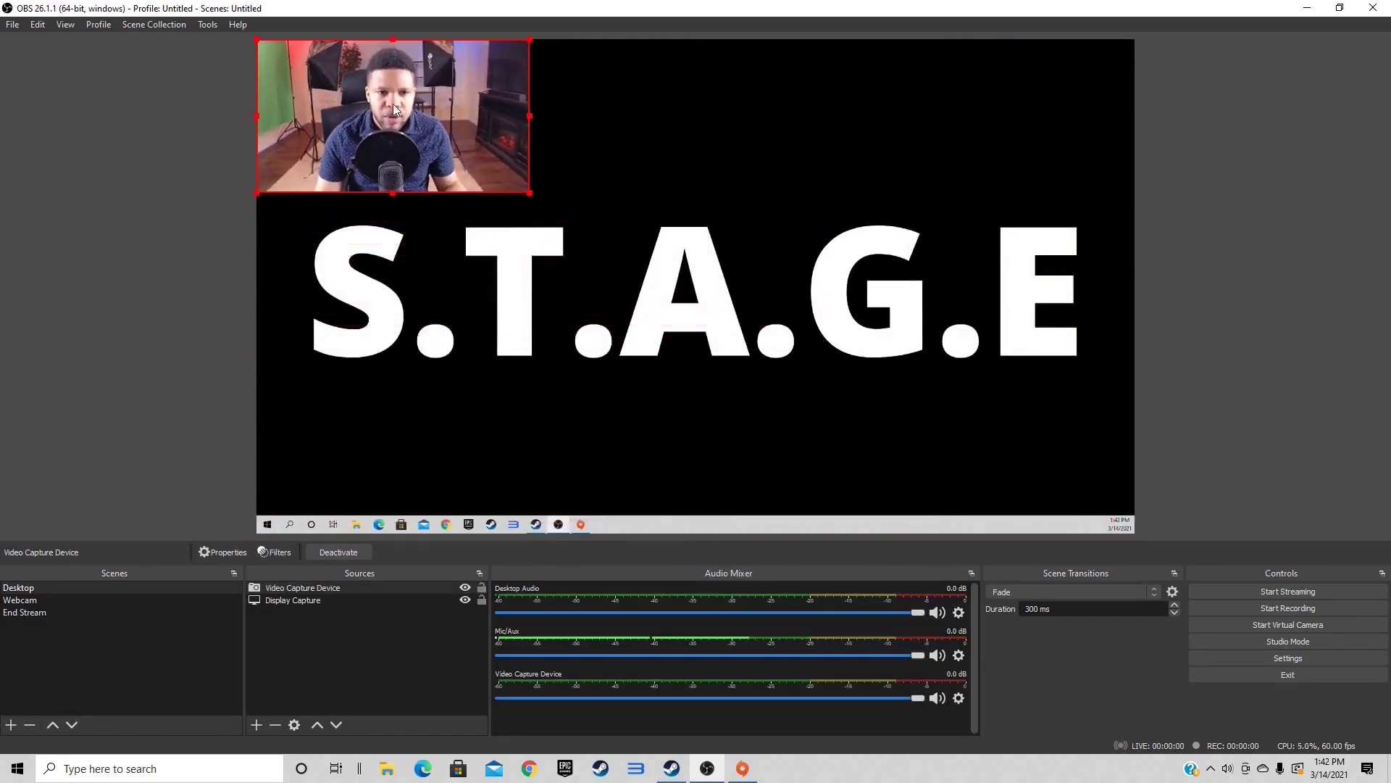
{"action": "left_click_drag", "start_coordinate": [399, 174], "coordinate": [440, 371]}
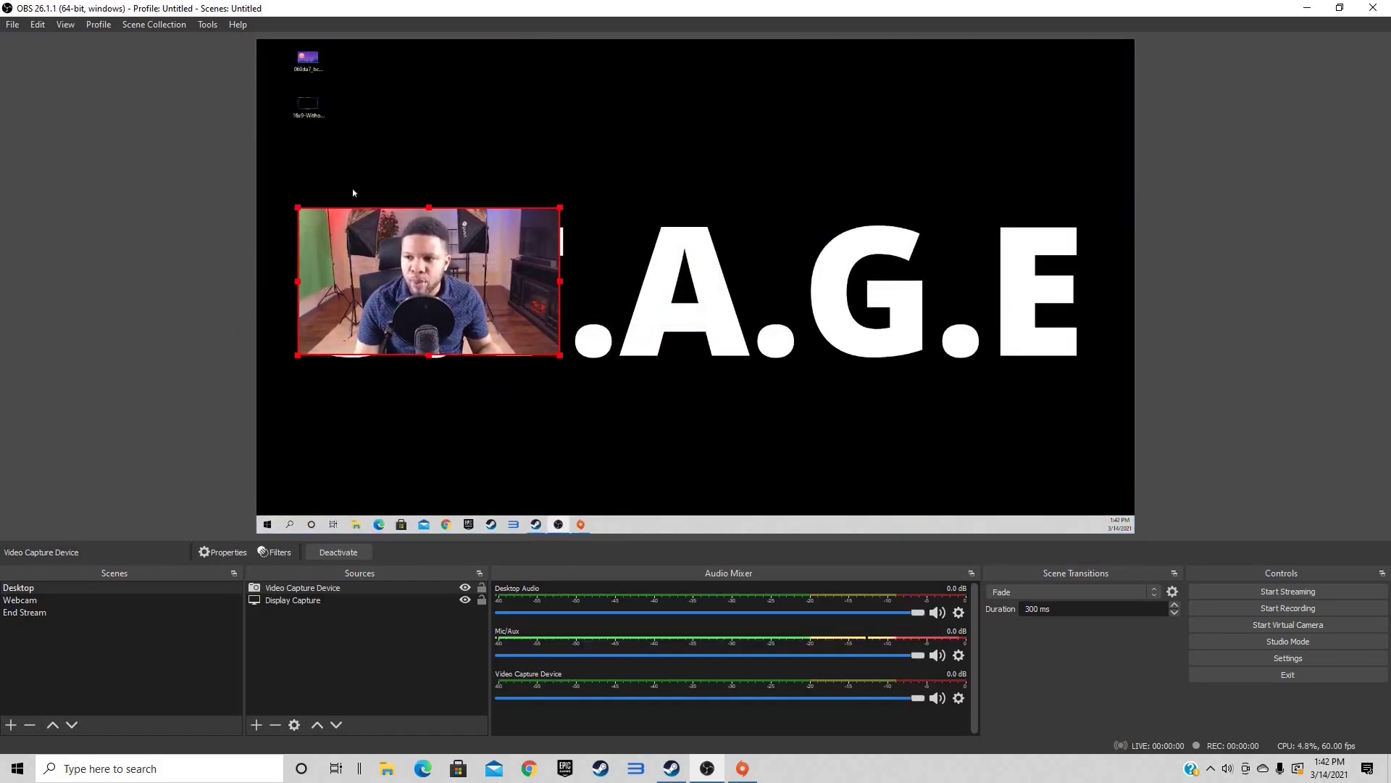
Step: Add the 16x9-Without-Event-List.png border overlay and align it around the webcam inset
{"action": "left_click_drag", "start_coordinate": [1105, 218], "coordinate": [763, 243]}
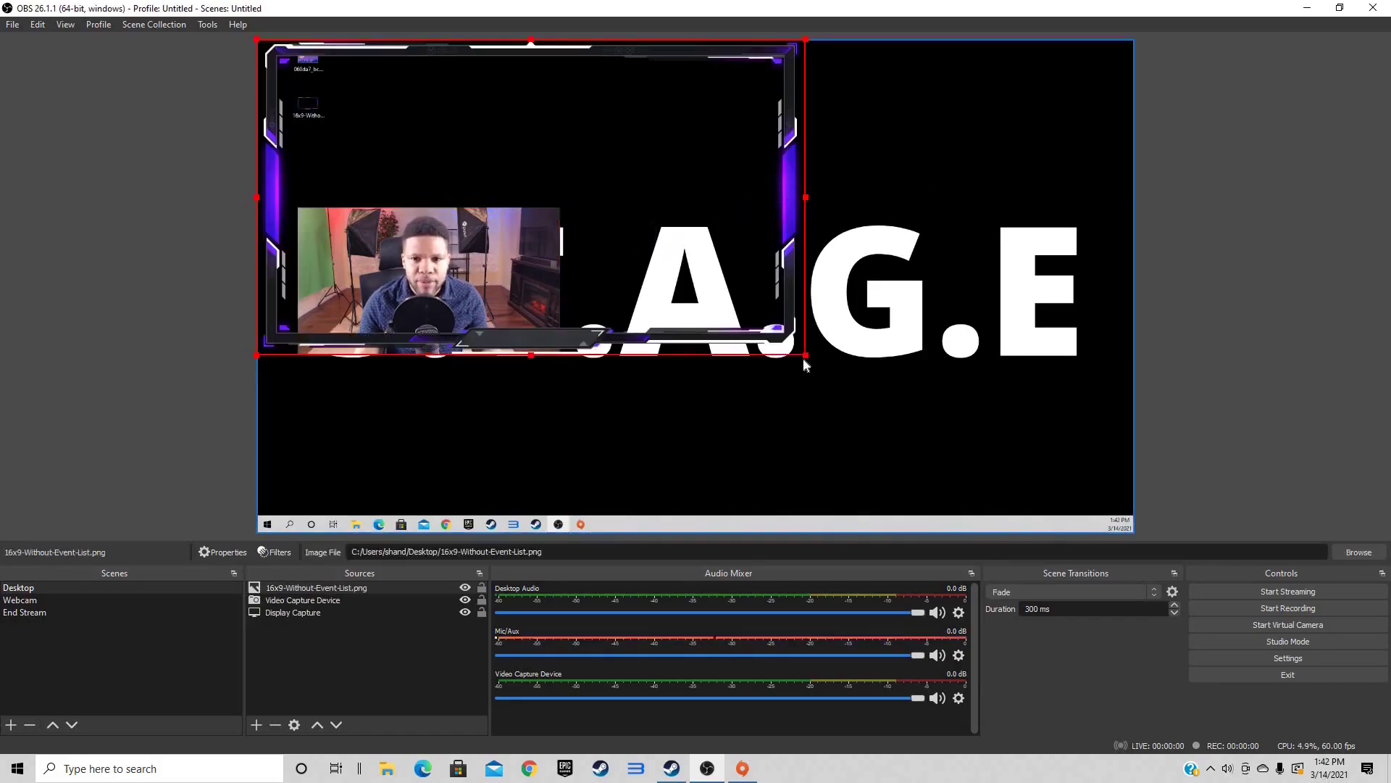
{"action": "left_click_drag", "start_coordinate": [804, 364], "coordinate": [492, 182]}
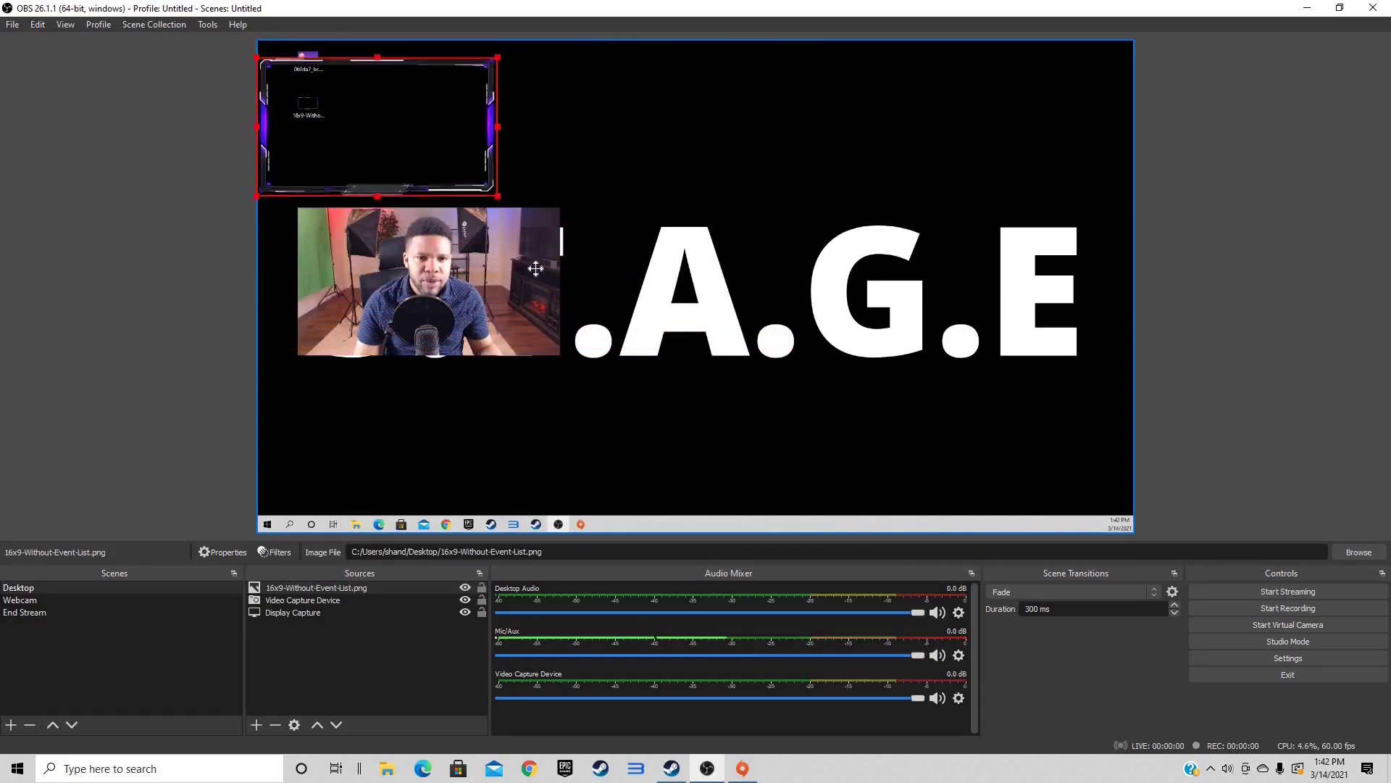
{"action": "left_click_drag", "start_coordinate": [535, 269], "coordinate": [578, 364]}
{"action": "key", "text": "Left"}
{"action": "key", "text": "Left"}
{"action": "key", "text": "Left"}
{"action": "key", "text": "Left"}
{"action": "key", "text": "Left"}
{"action": "key", "text": "Left"}
{"action": "key", "text": "Left"}
{"action": "key", "text": "Left"}
{"action": "key", "text": "Left"}
{"action": "key", "text": "Left"}
{"action": "key", "text": "Left"}
{"action": "key", "text": "Left"}
{"action": "key", "text": "Left"}
{"action": "key", "text": "Left"}
{"action": "key", "text": "Left"}
{"action": "key", "text": "Left"}
{"action": "key", "text": "Left"}
{"action": "key", "text": "Left"}
{"action": "key", "text": "Left"}
{"action": "key", "text": "Left"}
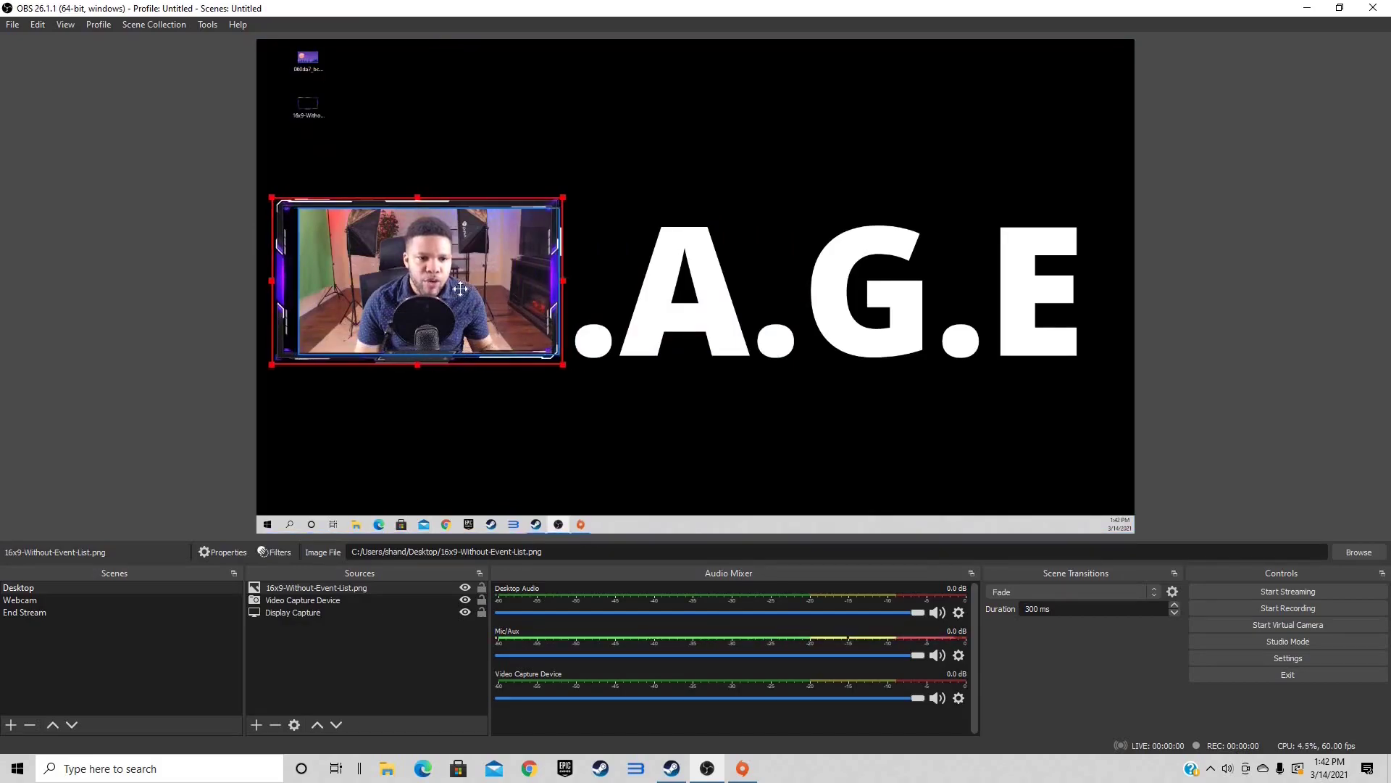
{"action": "left_click", "coordinate": [480, 284]}
{"action": "key", "text": "Left"}
{"action": "key", "text": "Left"}
{"action": "key", "text": "Left"}
{"action": "key", "text": "Left"}
{"action": "key", "text": "Left"}
{"action": "key", "text": "Left"}
{"action": "key", "text": "Left"}
{"action": "key", "text": "Left"}
{"action": "key", "text": "Left"}
{"action": "key", "text": "Left"}
{"action": "key", "text": "Left"}
{"action": "key", "text": "Left"}
{"action": "key", "text": "Left"}
{"action": "key", "text": "Left"}
{"action": "key", "text": "Left"}
{"action": "key", "text": "Left"}
{"action": "key", "text": "Left"}
{"action": "key", "text": "Left"}
{"action": "key", "text": "Left"}
{"action": "key", "text": "Left"}
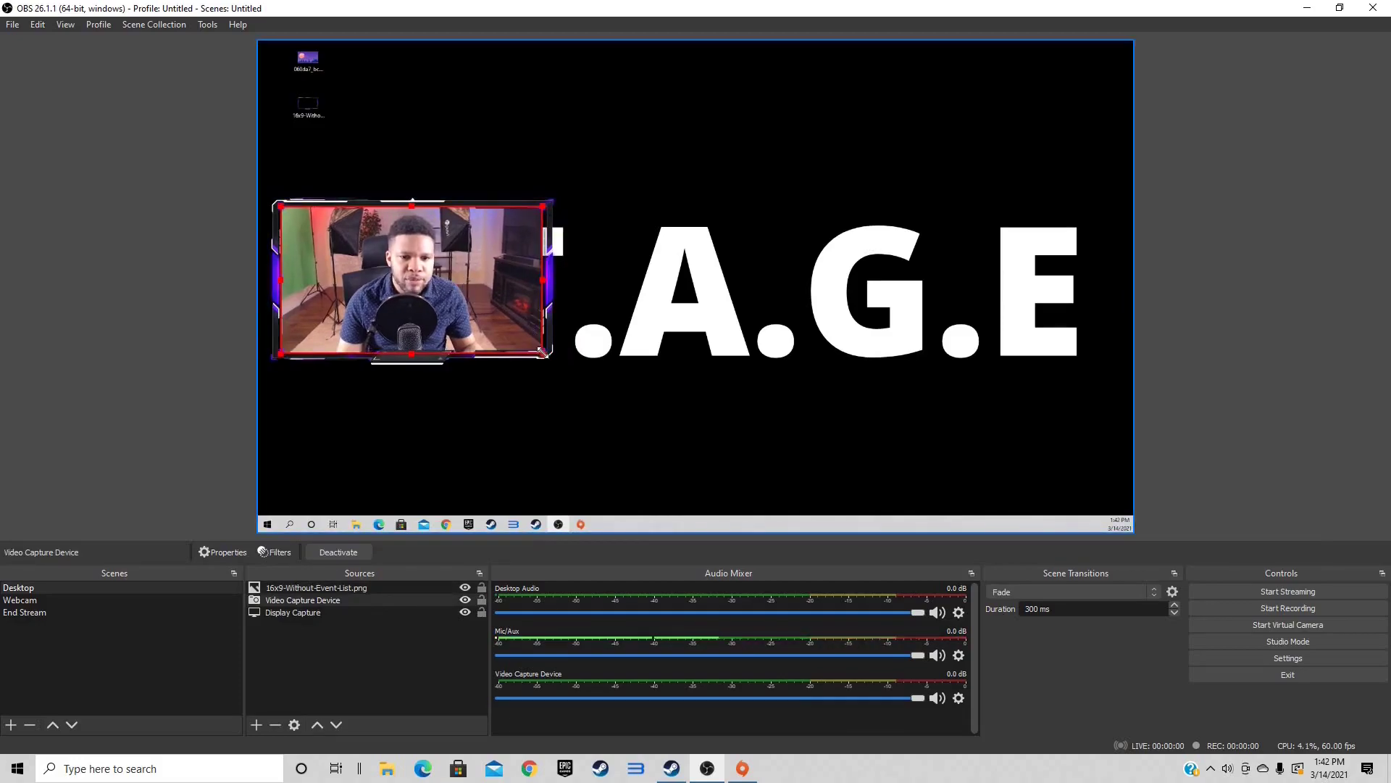
{"action": "left_click_drag", "start_coordinate": [545, 354], "coordinate": [549, 358]}
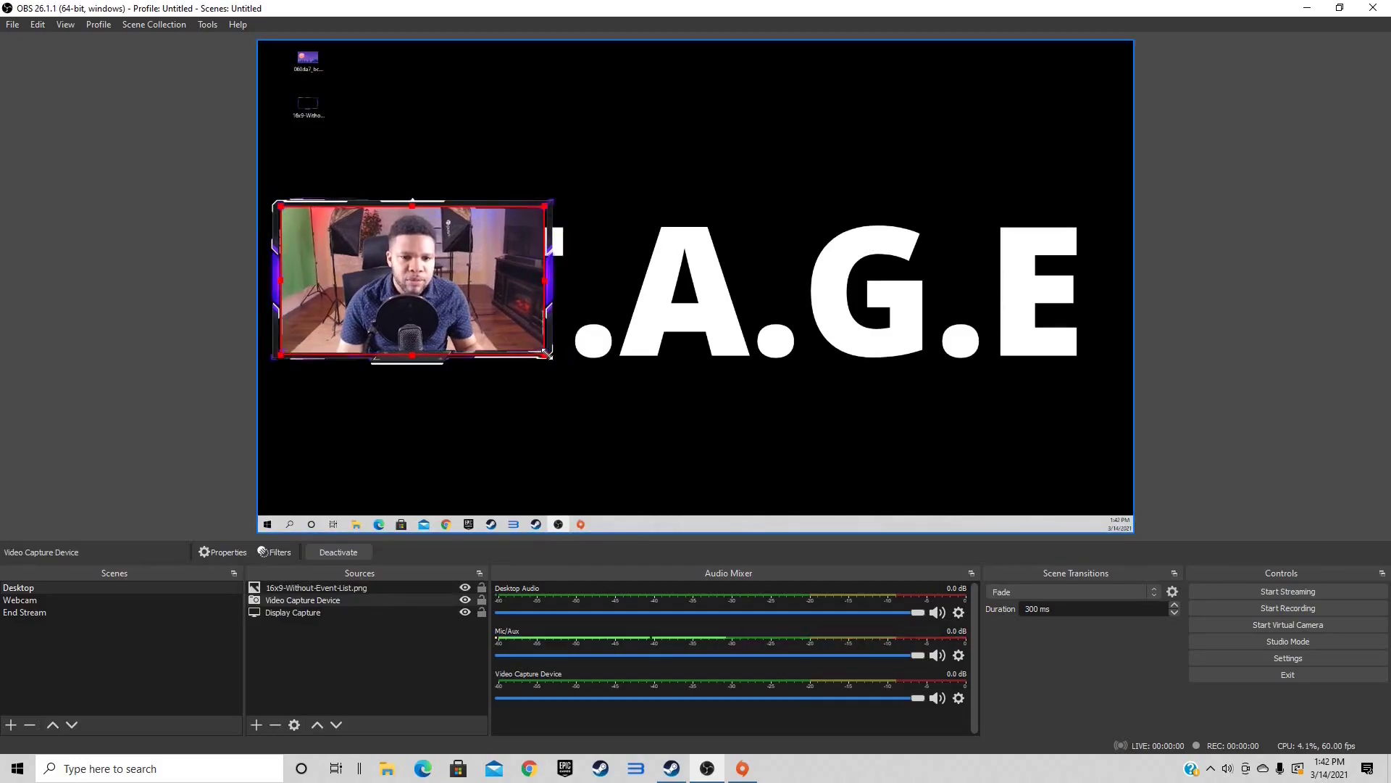
{"action": "left_click", "coordinate": [723, 435]}
{"action": "left_click", "coordinate": [403, 271]}
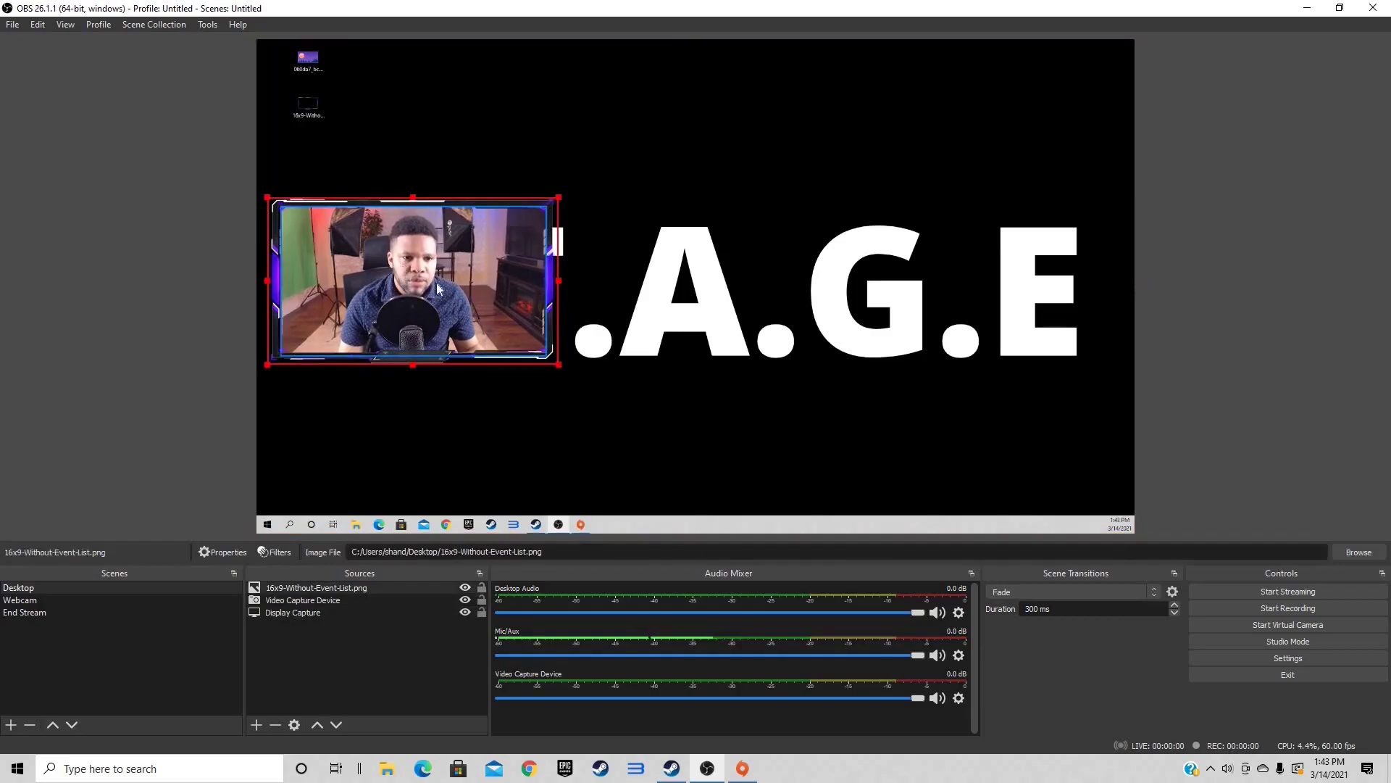
{"action": "left_click", "coordinate": [942, 354]}
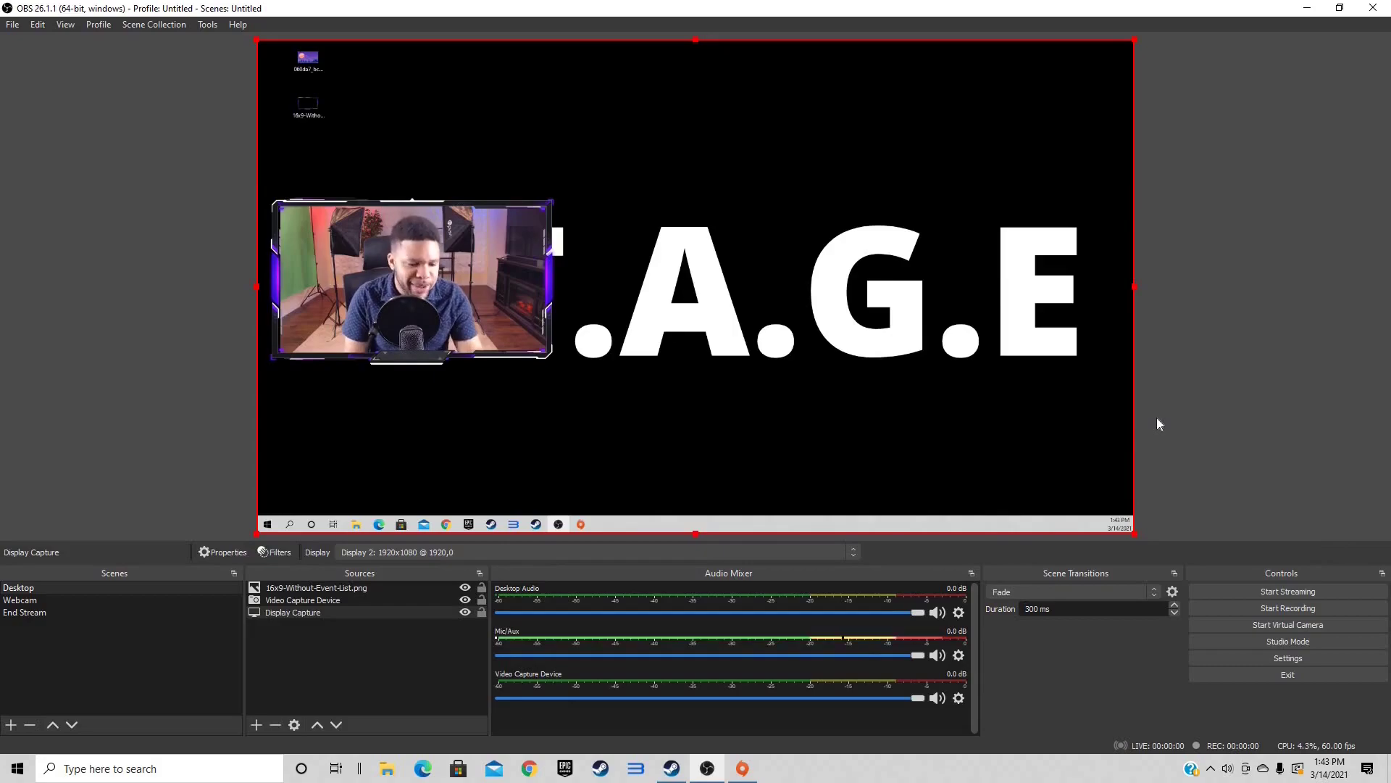
Step: Switch to the Webcam then End Stream scenes via F2 and F3, and adjust Desktop Audio volume
{"action": "key", "text": "F2"}
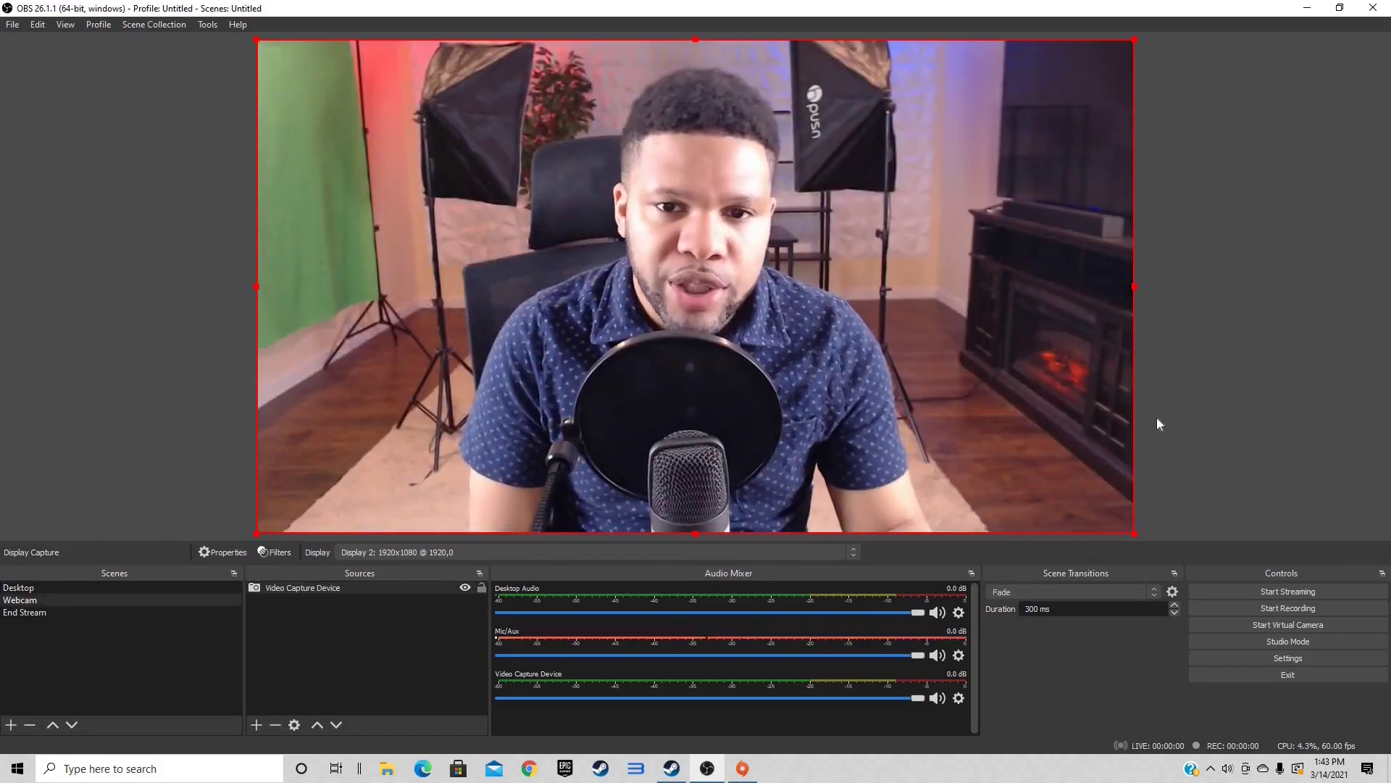
{"action": "key", "text": "F3"}
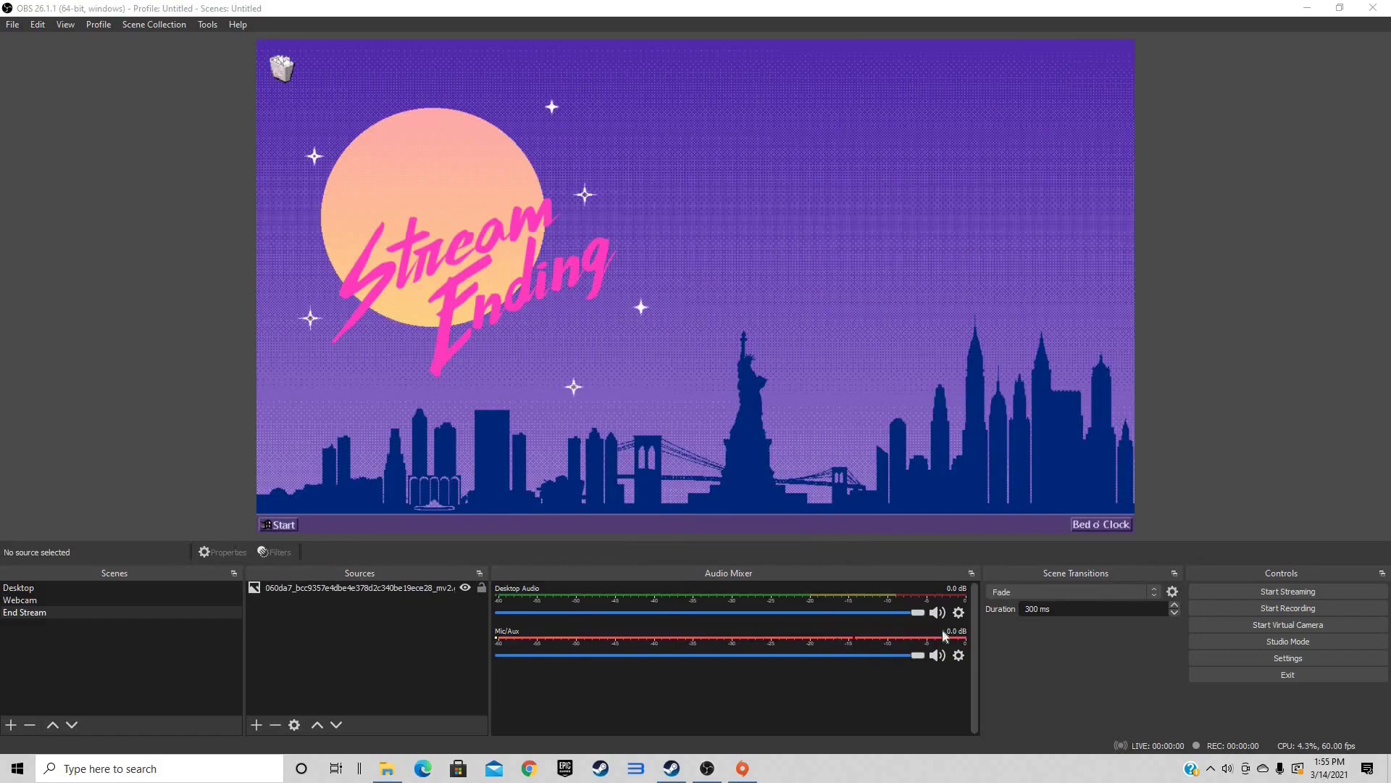
{"action": "mouse_move", "coordinate": [856, 623]}
{"action": "left_mouse_down"}
{"action": "mouse_move", "coordinate": [619, 627]}
{"action": "mouse_move", "coordinate": [844, 627]}
{"action": "left_mouse_up"}
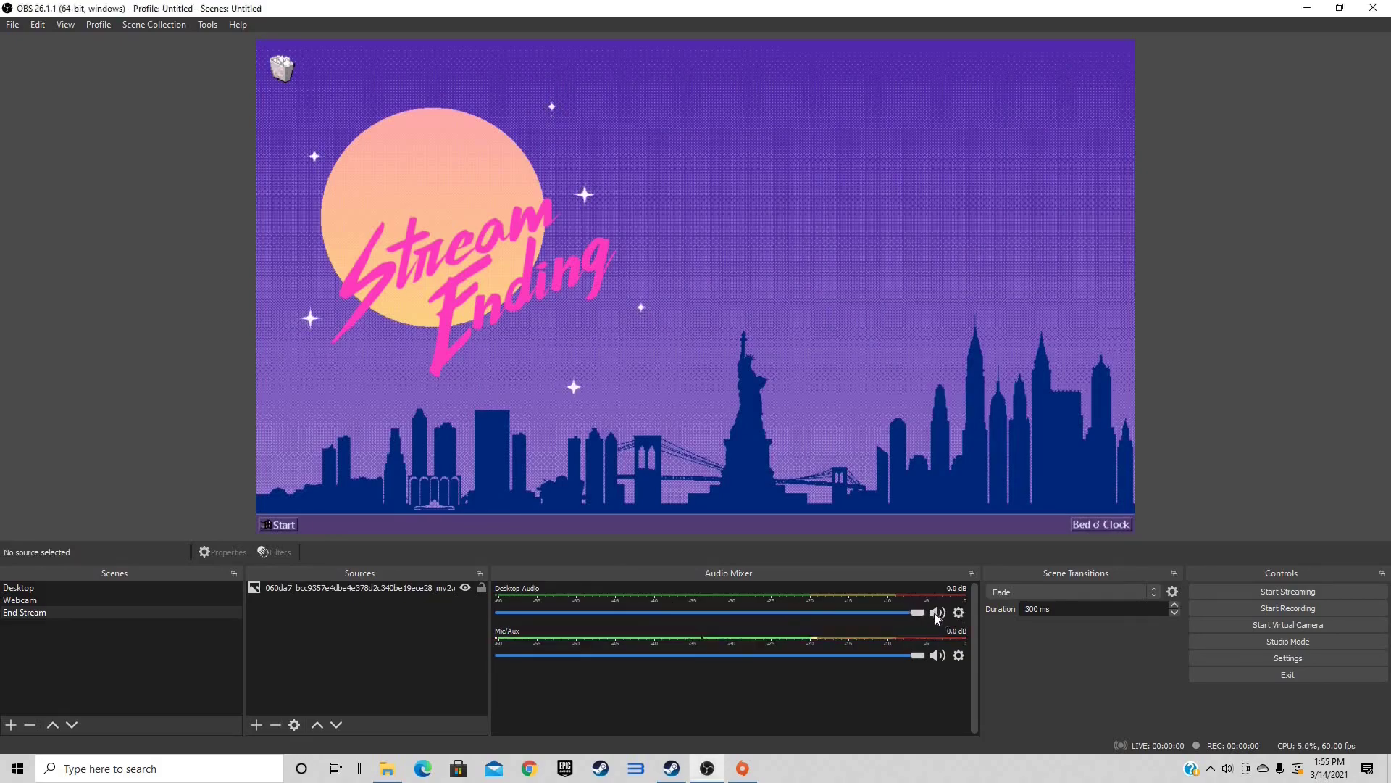
Step: Mute Desktop Audio and review its output device list in its Properties
{"action": "left_click", "coordinate": [938, 613]}
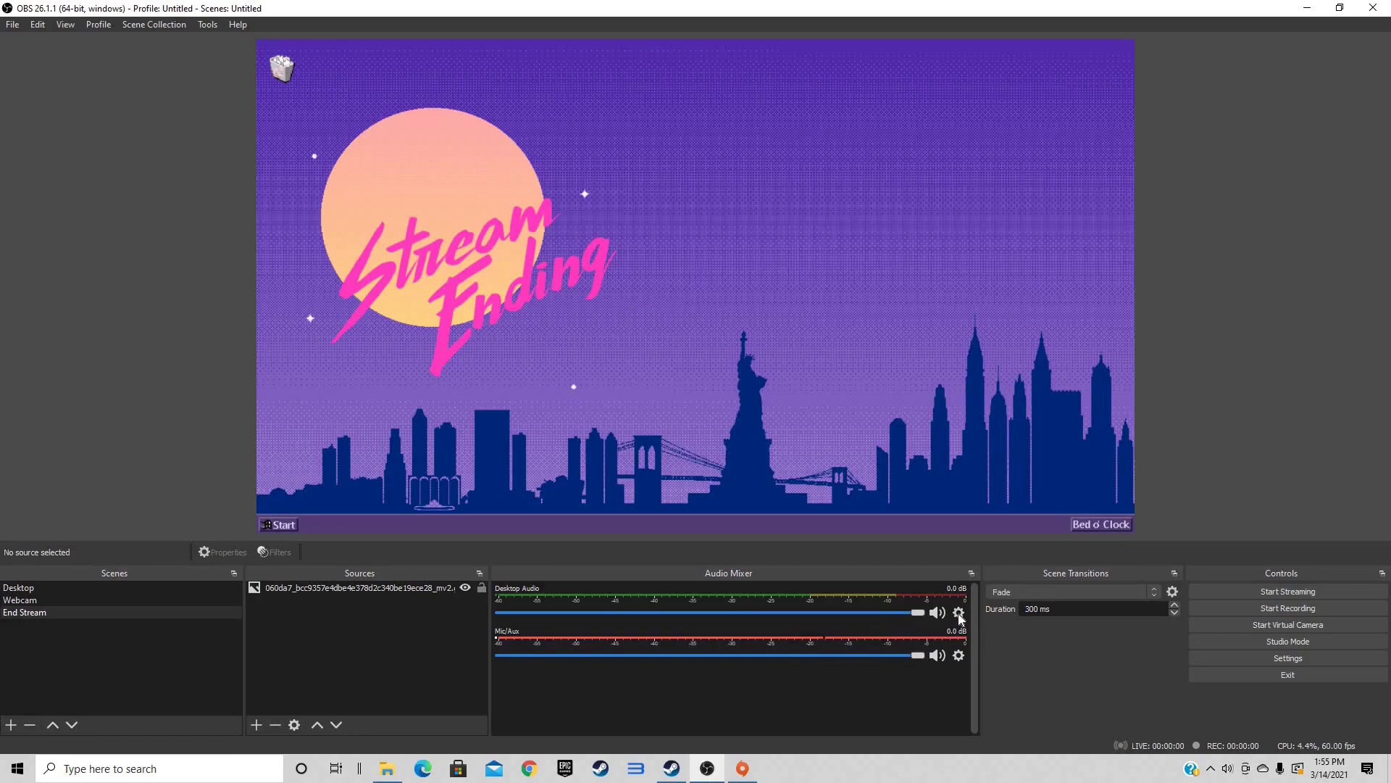
{"action": "left_click", "coordinate": [958, 614]}
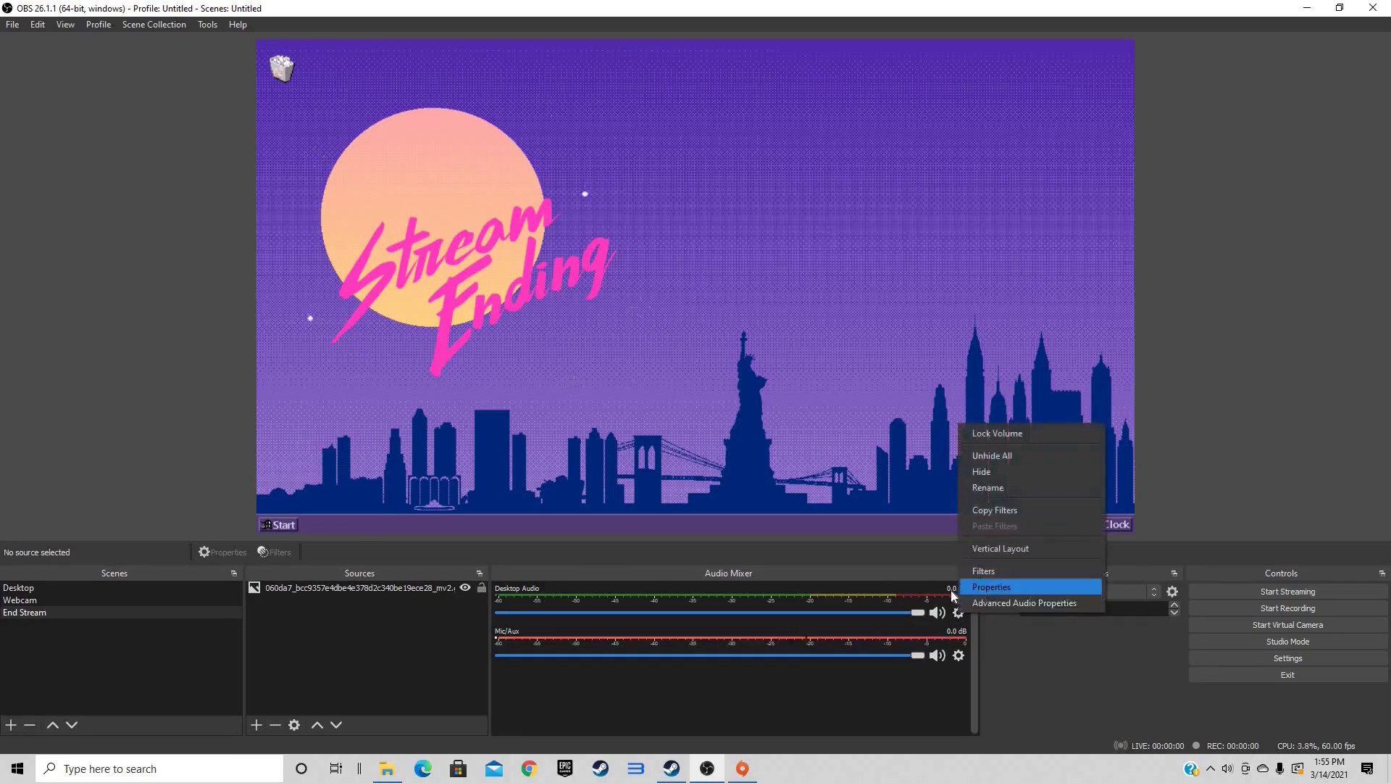
{"action": "left_click", "coordinate": [964, 587]}
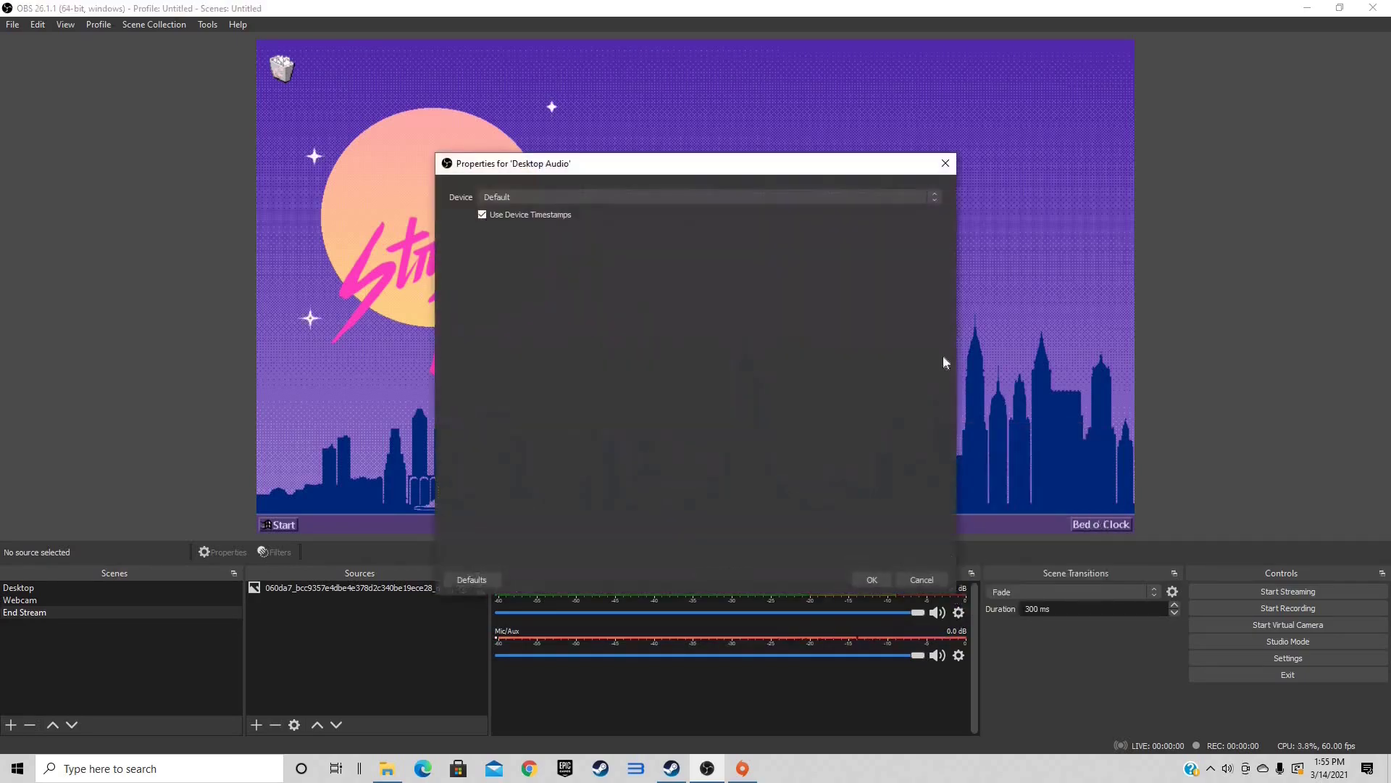
{"action": "left_click", "coordinate": [932, 198]}
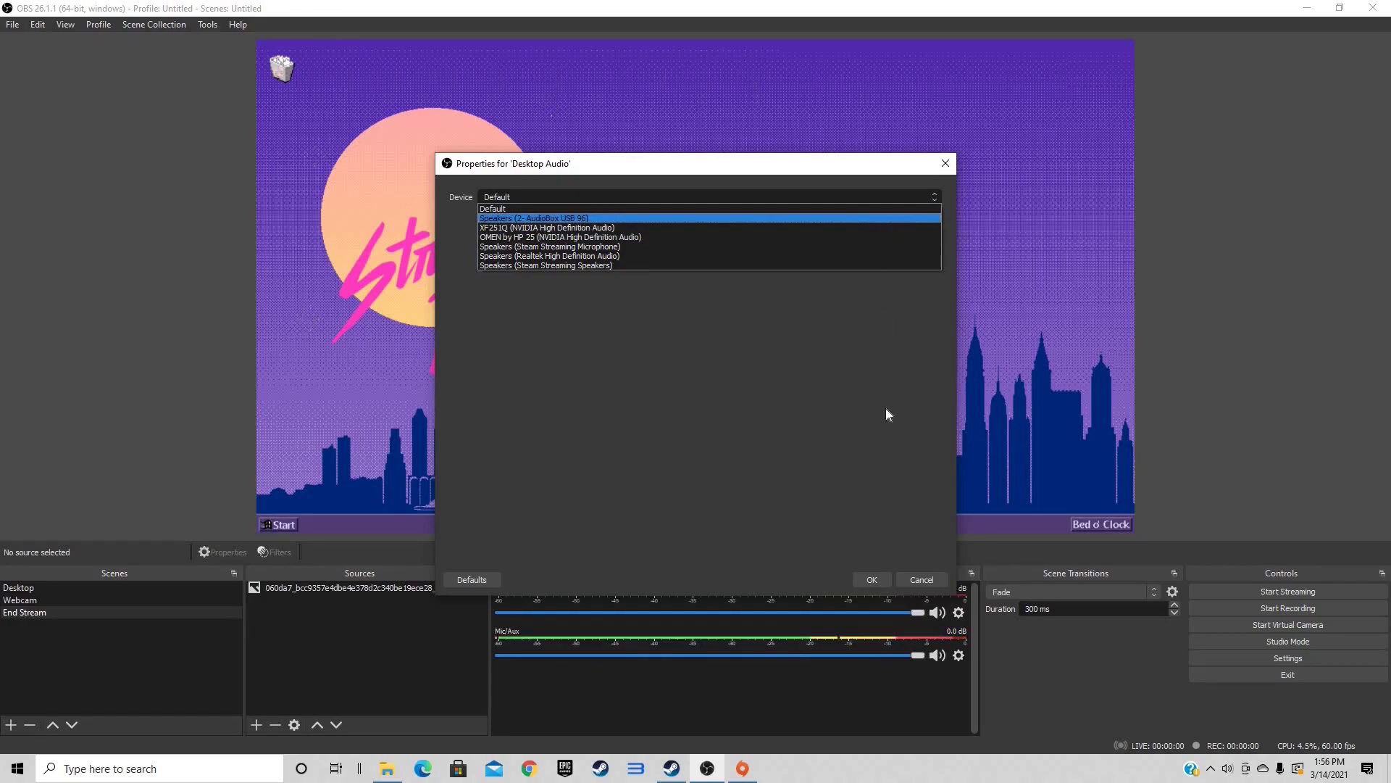
{"action": "left_click", "coordinate": [881, 578]}
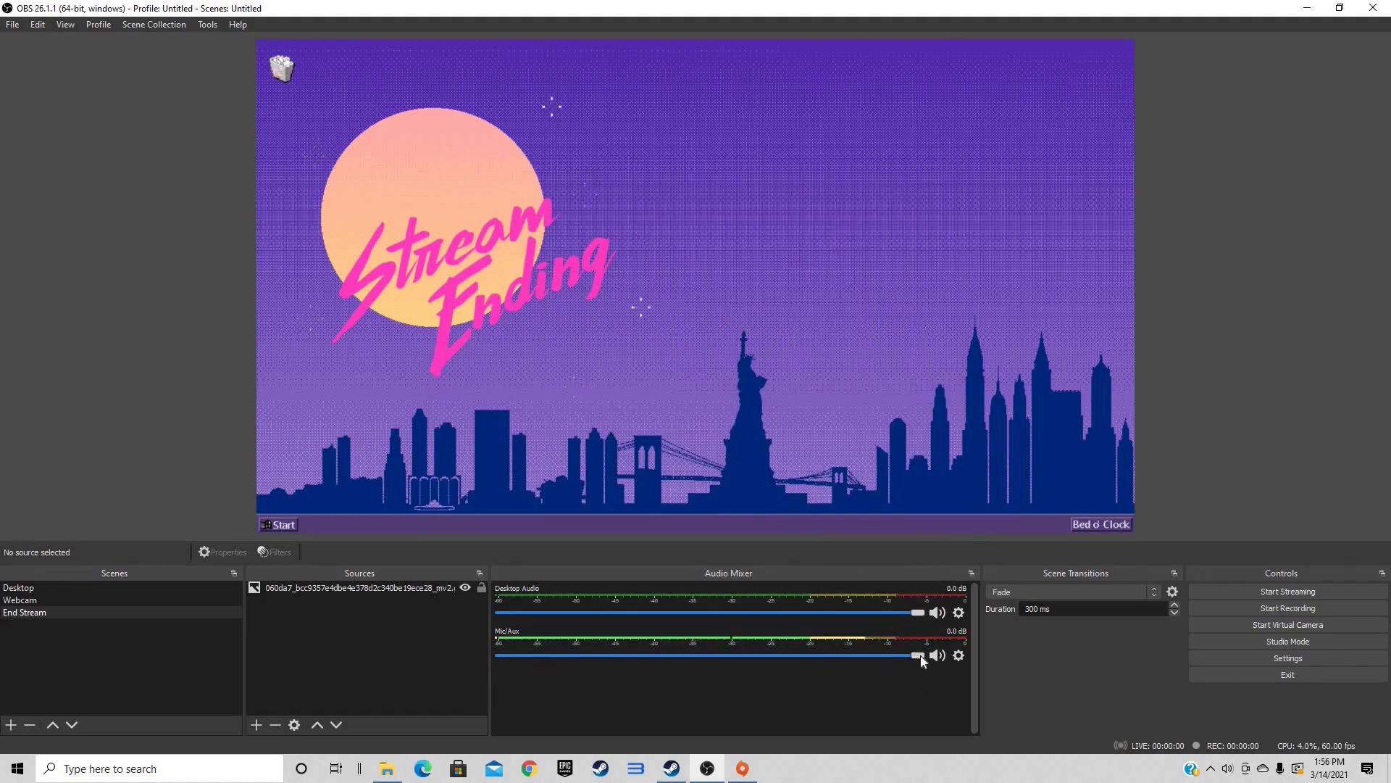
Step: Raise Mic/Aux to 0.0 dB, unmute it, and review its microphone device in Properties
{"action": "left_click_drag", "start_coordinate": [569, 652], "coordinate": [941, 655]}
{"action": "left_click", "coordinate": [937, 655]}
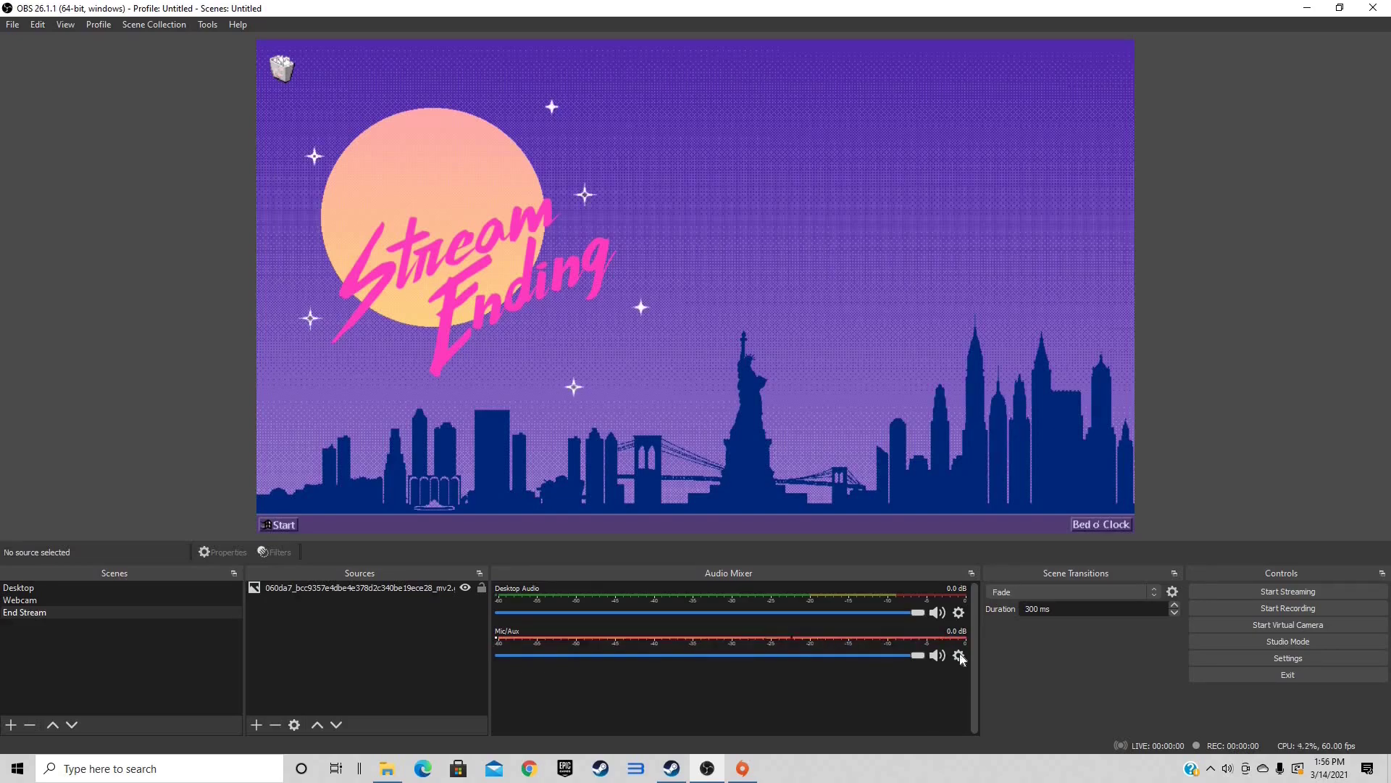
{"action": "left_click", "coordinate": [959, 655]}
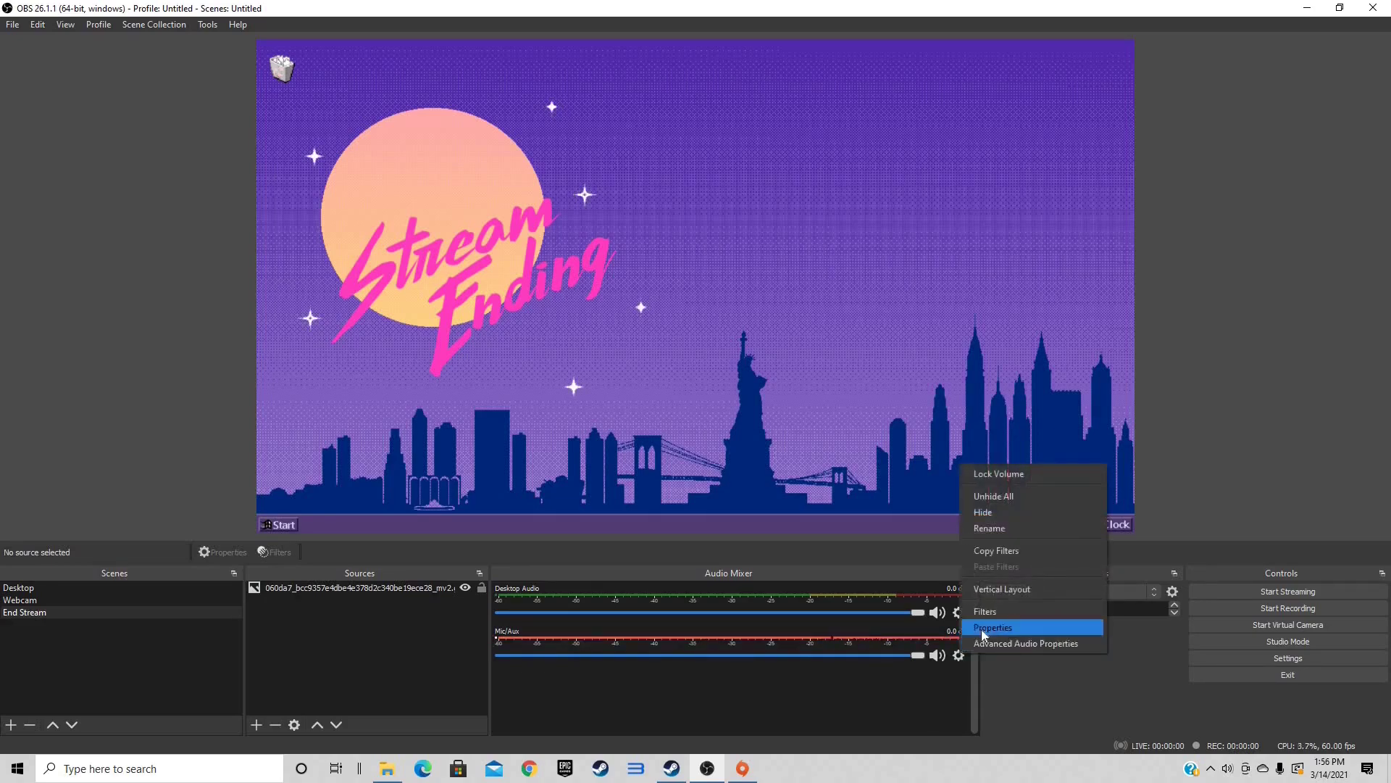
{"action": "left_click", "coordinate": [974, 624]}
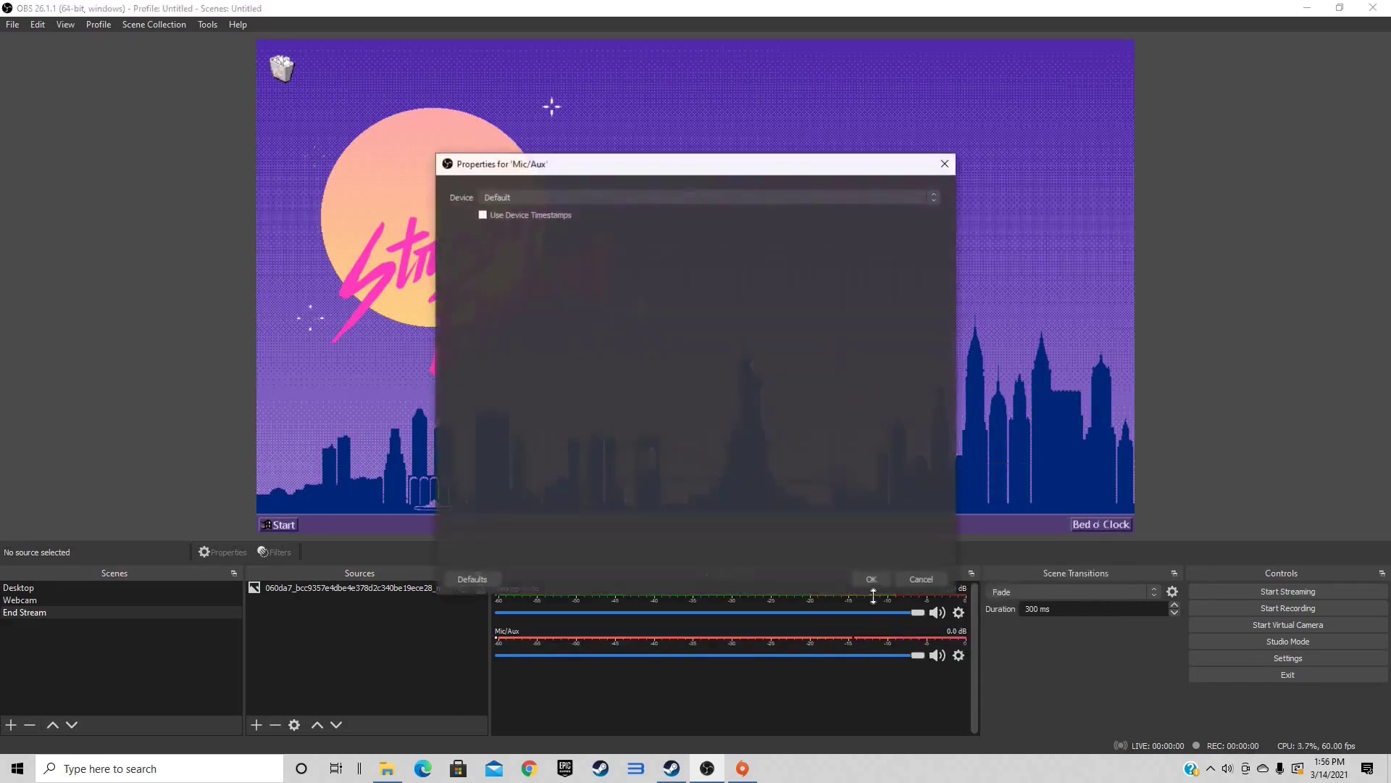
{"action": "left_click", "coordinate": [934, 196]}
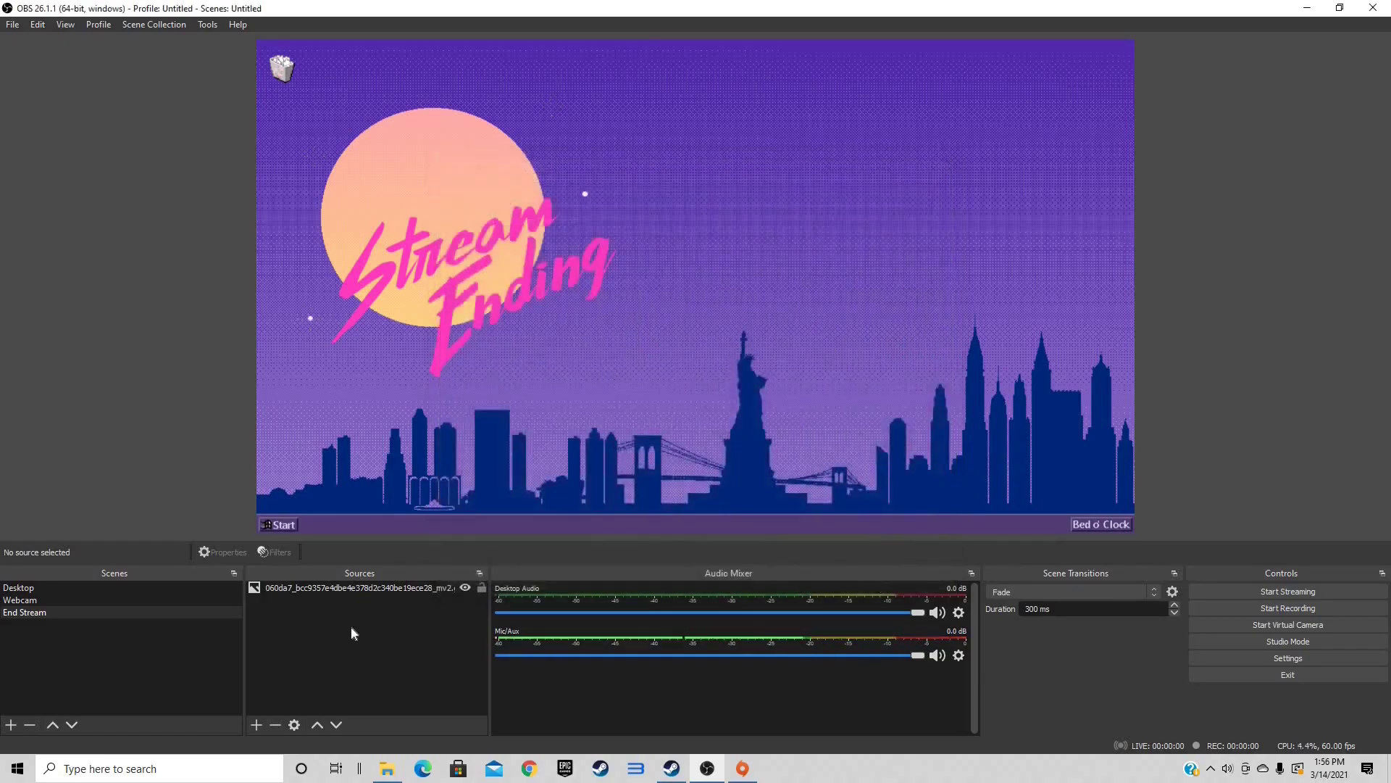
Step: Fade to the Webcam scene using the Up-arrow scene hotkey
{"action": "key", "text": "Up"}
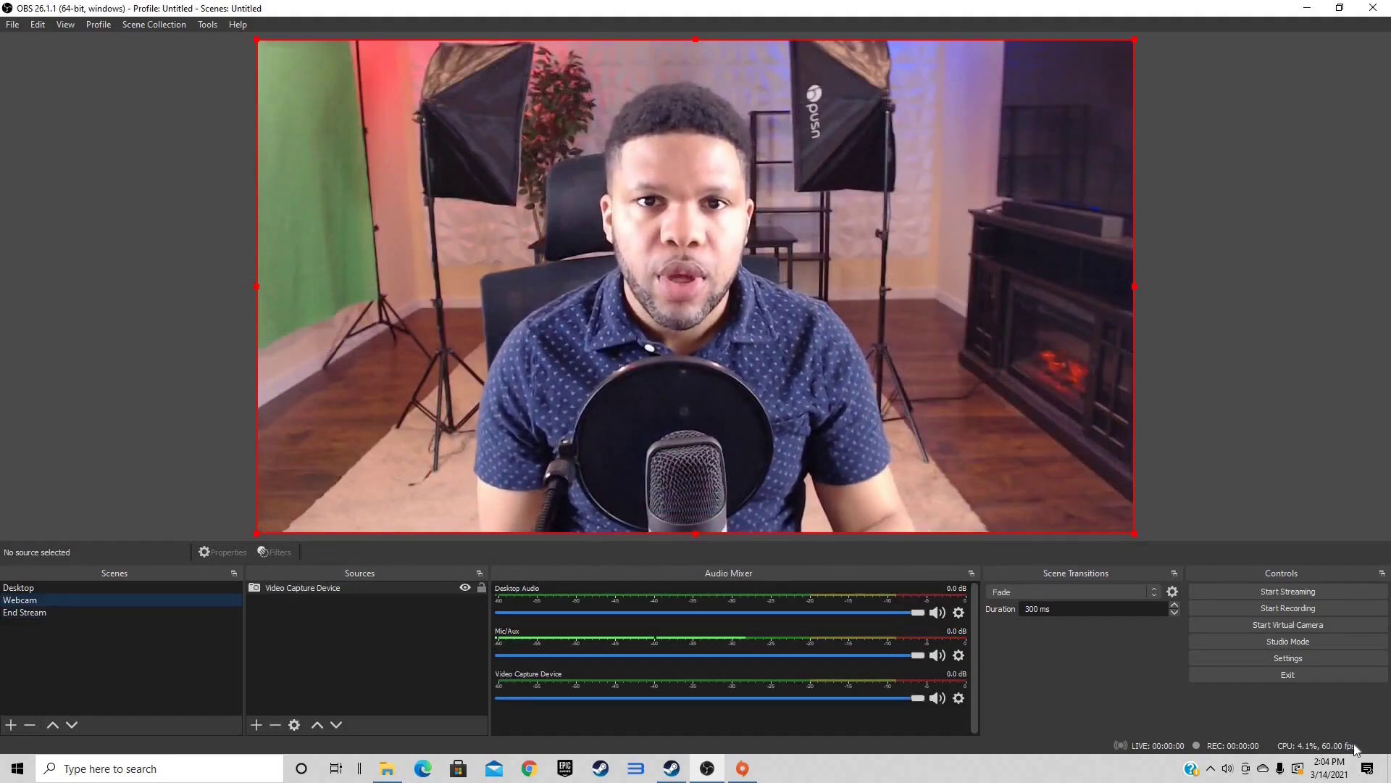